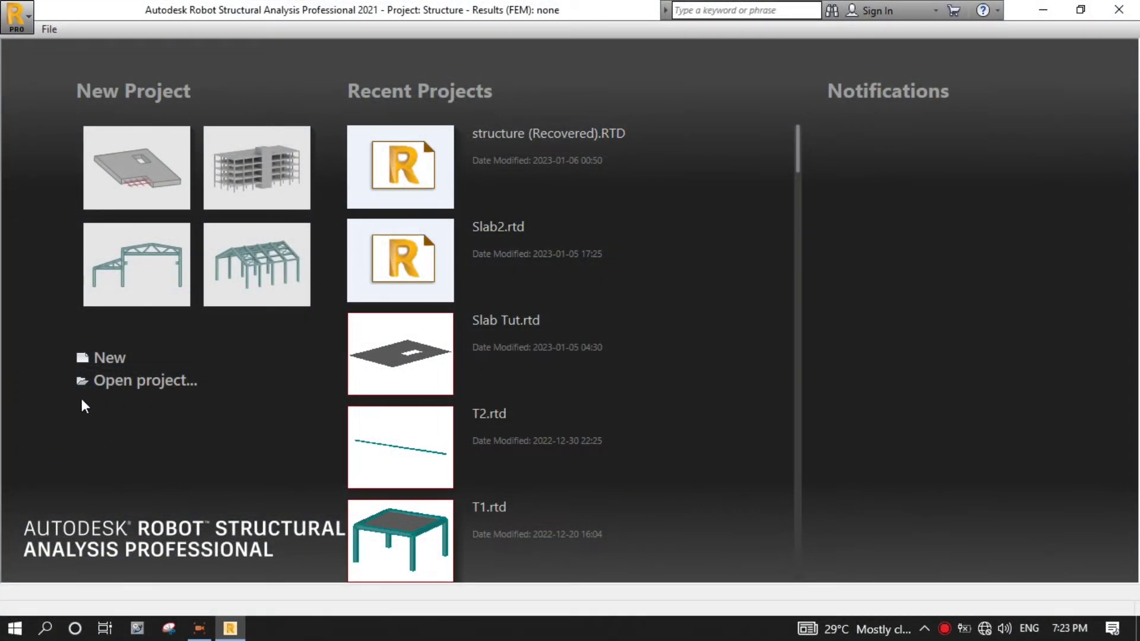
Create a new project from the plate (slab) design template and dismiss the startup tip
click(108, 362)
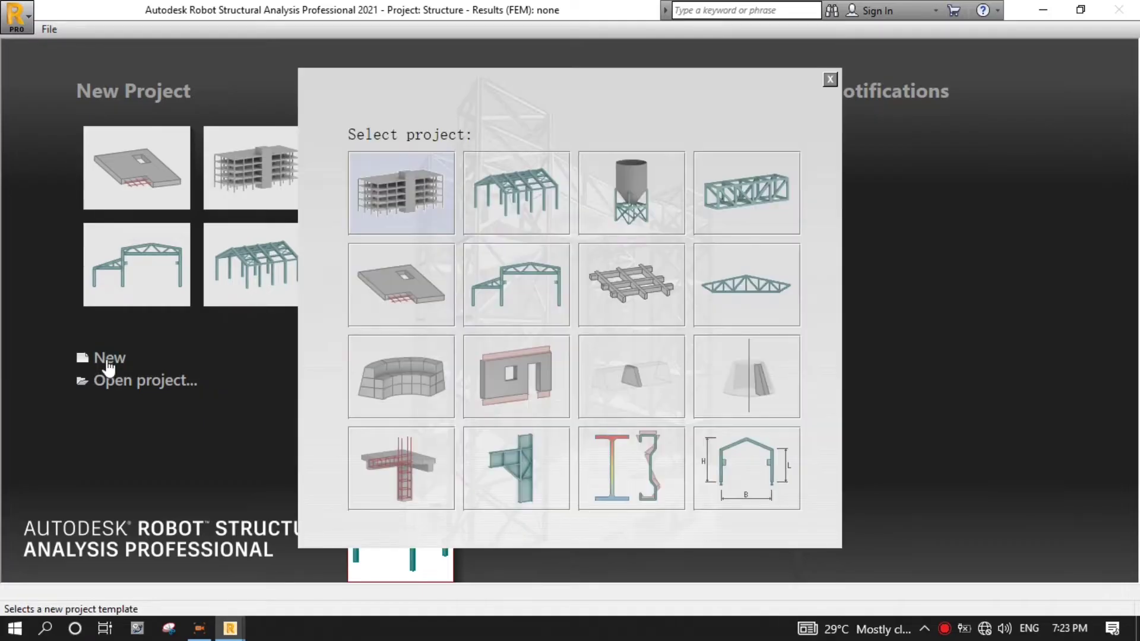
click(403, 278)
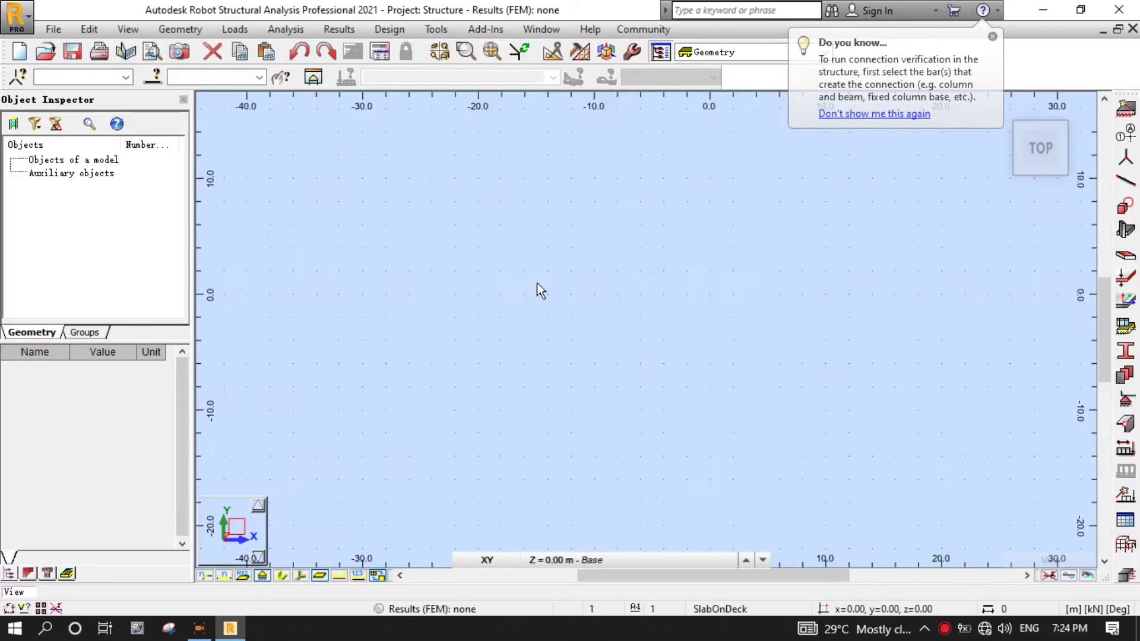
click(993, 37)
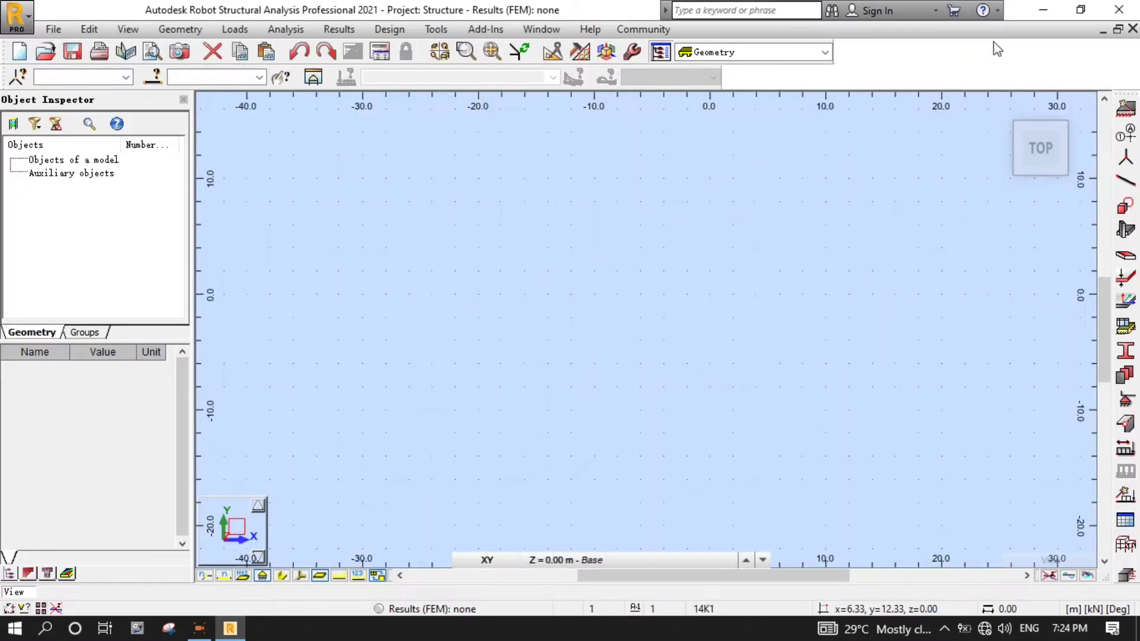
Review the program preferences for regional settings and working and printout languages, and accept them
click(634, 52)
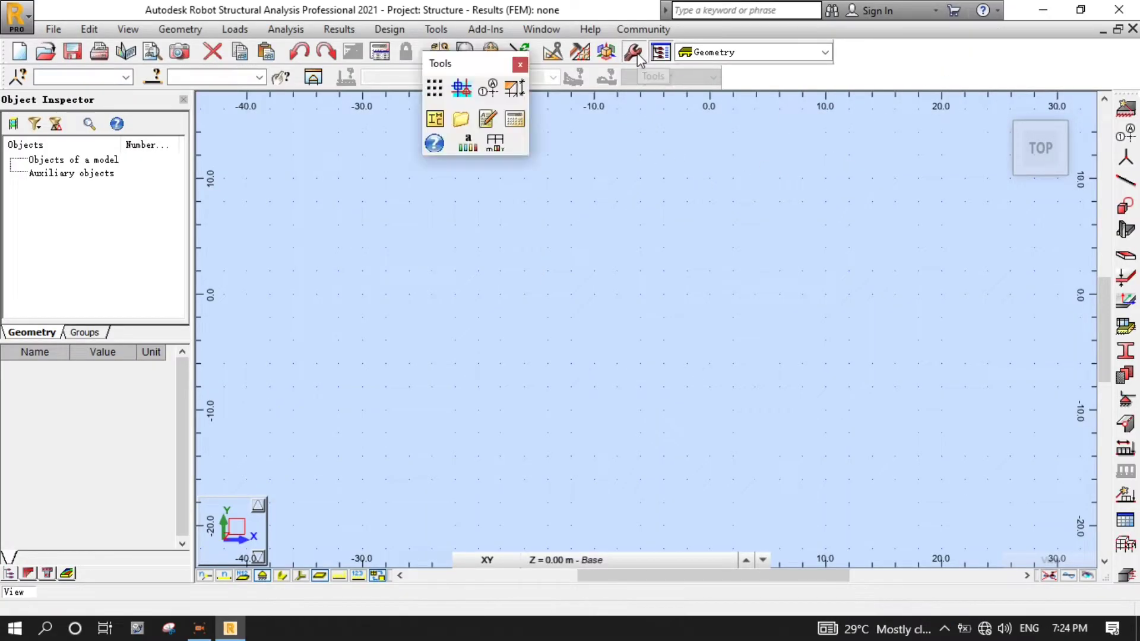
click(478, 146)
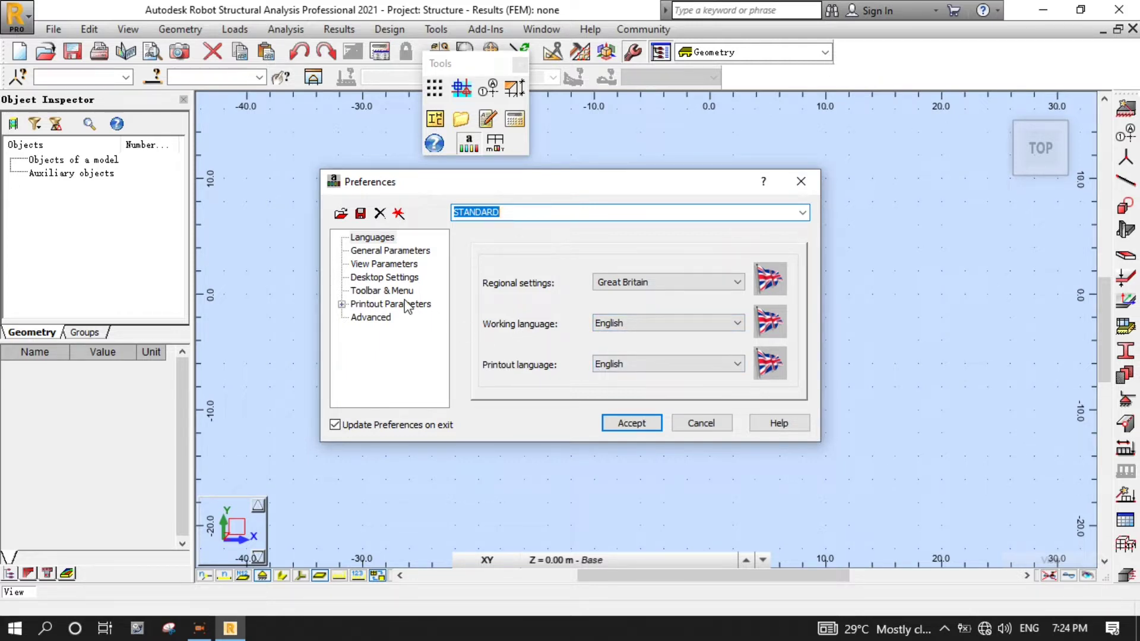
click(640, 424)
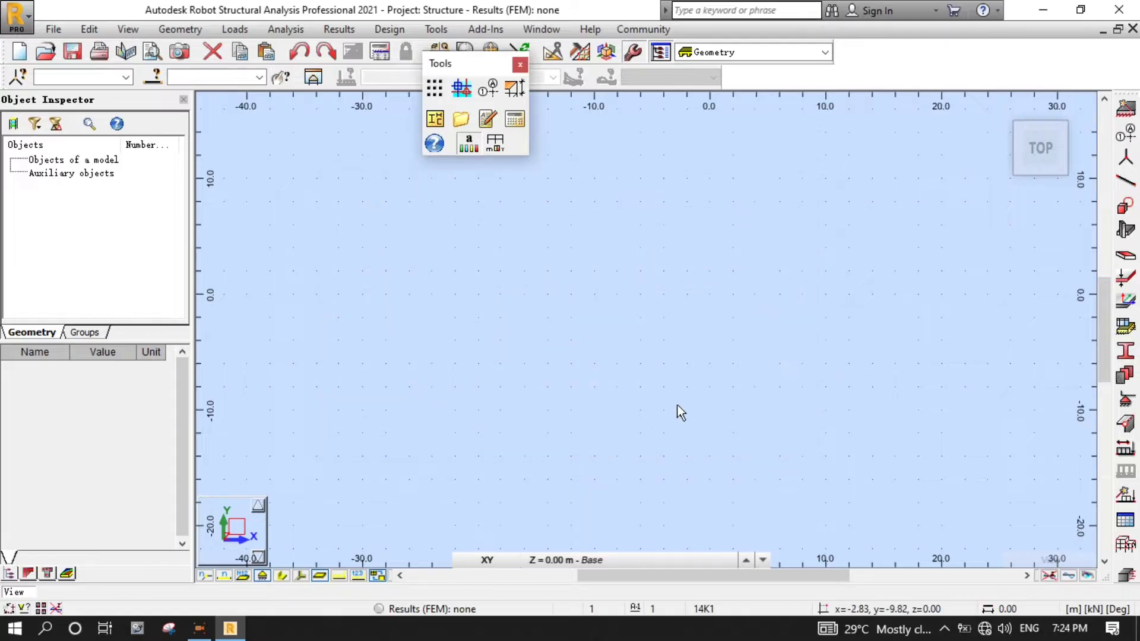
In the job preferences, set the steel/aluminum design code to BS 5950:2000 and the RC structures code to BS 8110
click(502, 145)
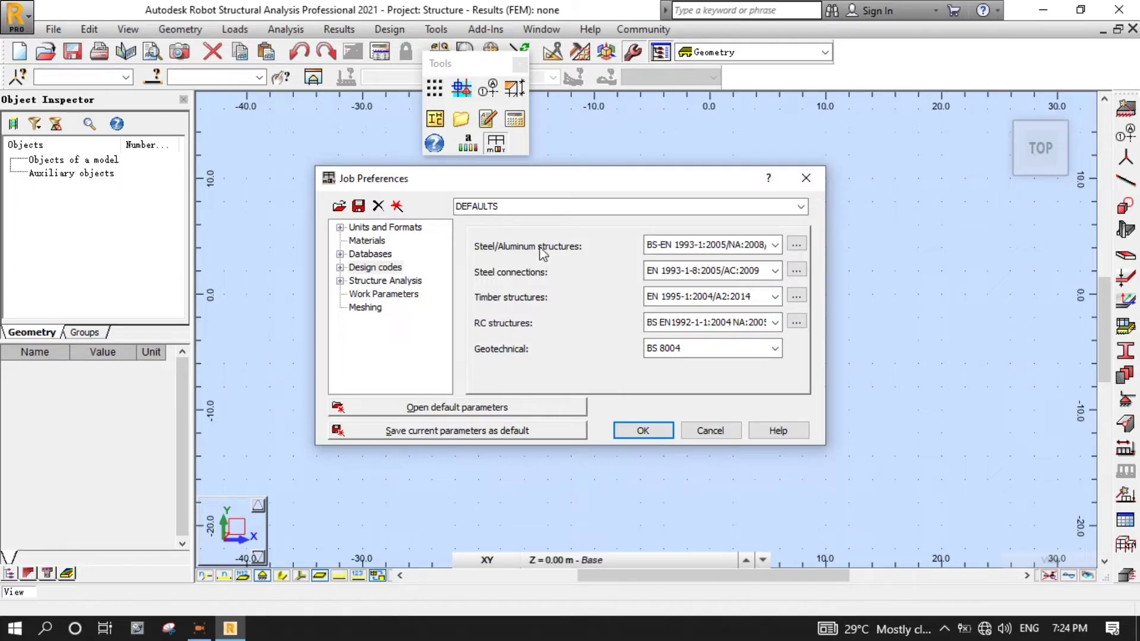
click(771, 245)
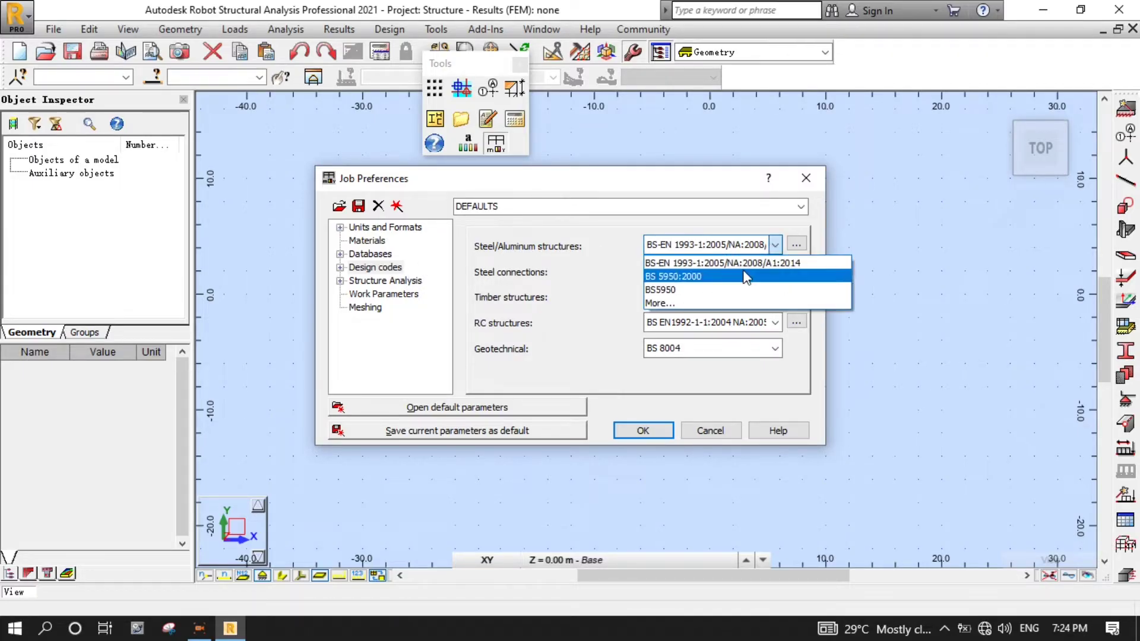
click(746, 276)
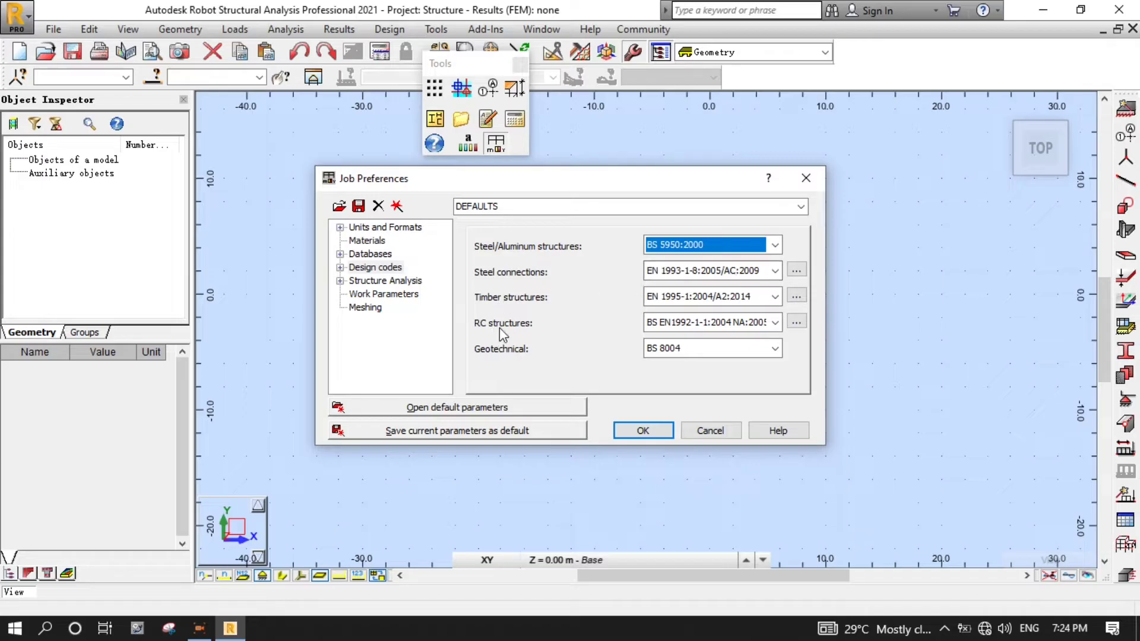
click(774, 323)
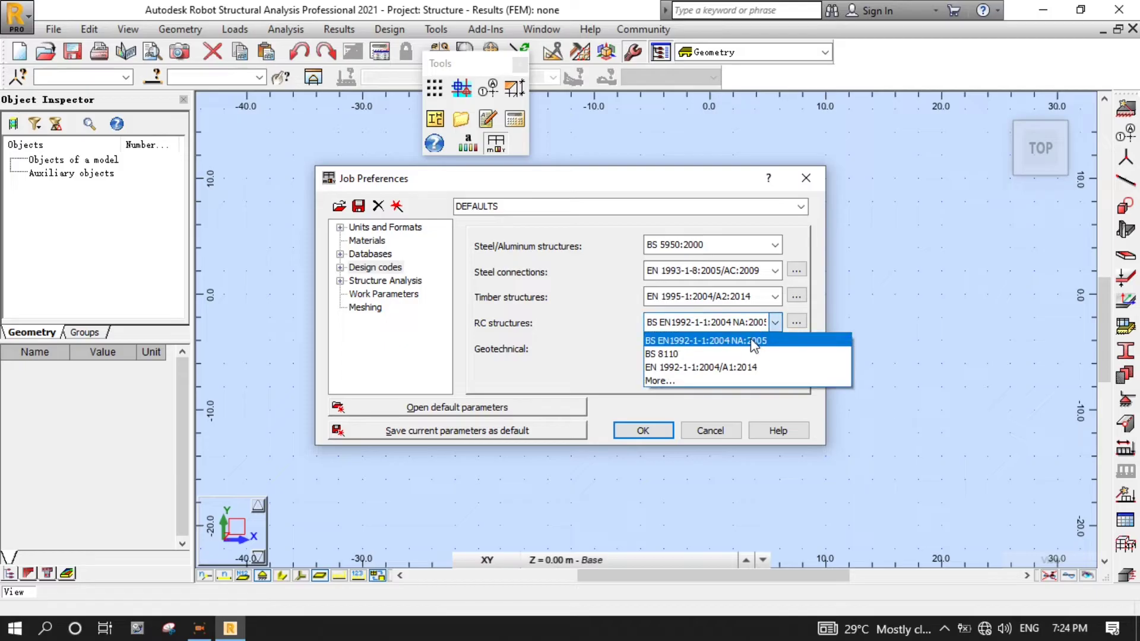
click(746, 355)
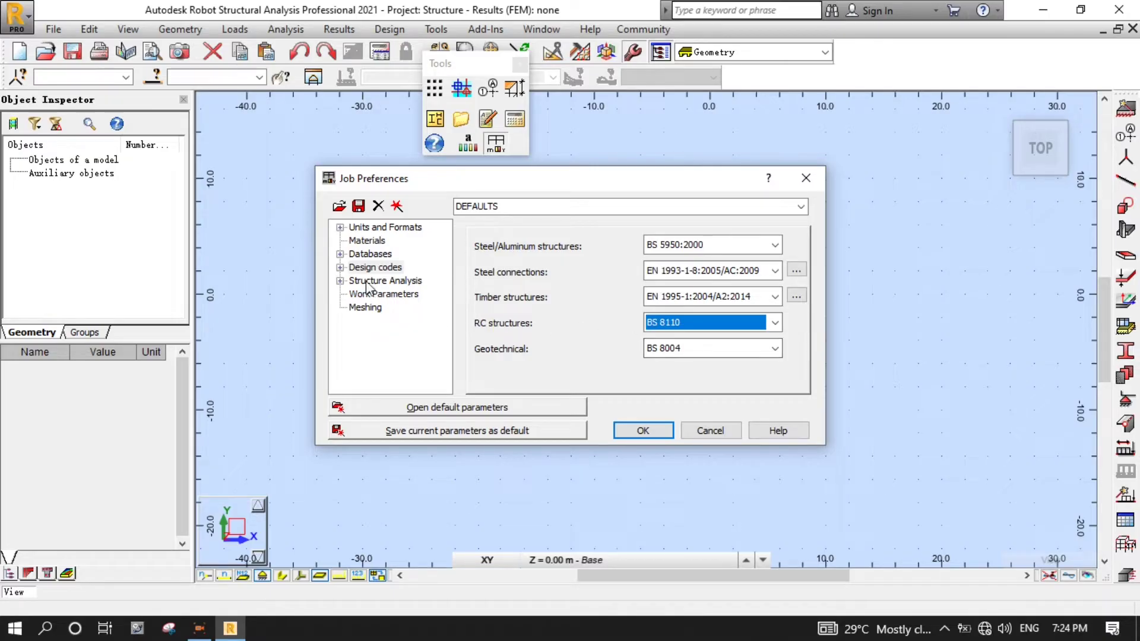
Set the code combinations for loads to BS8110 in the job preferences
click(339, 268)
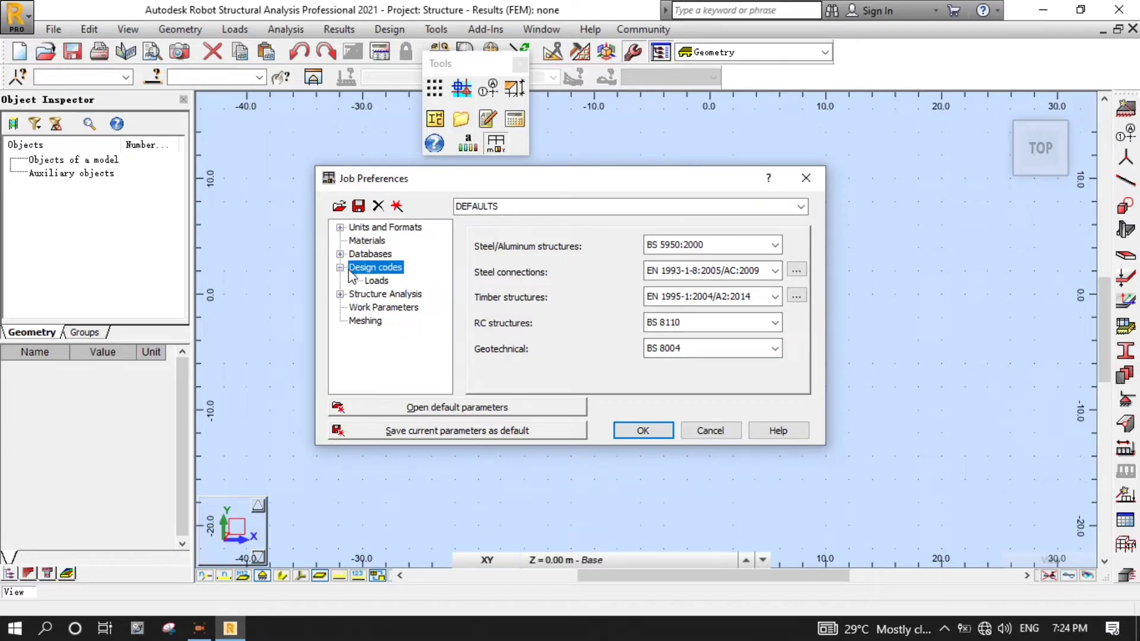
click(377, 281)
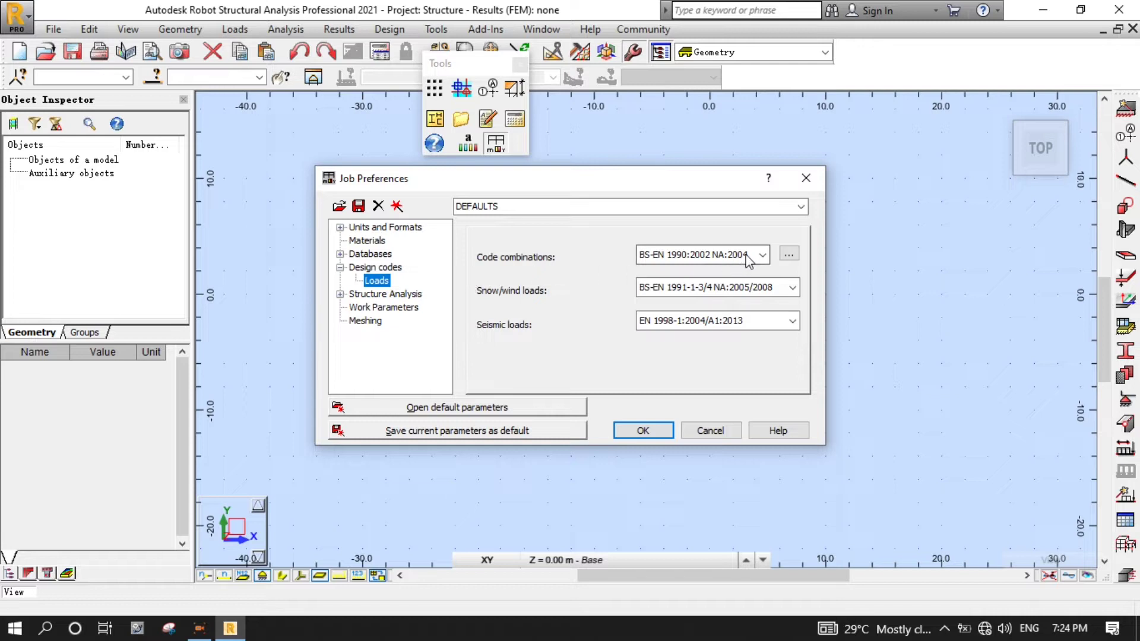
click(762, 254)
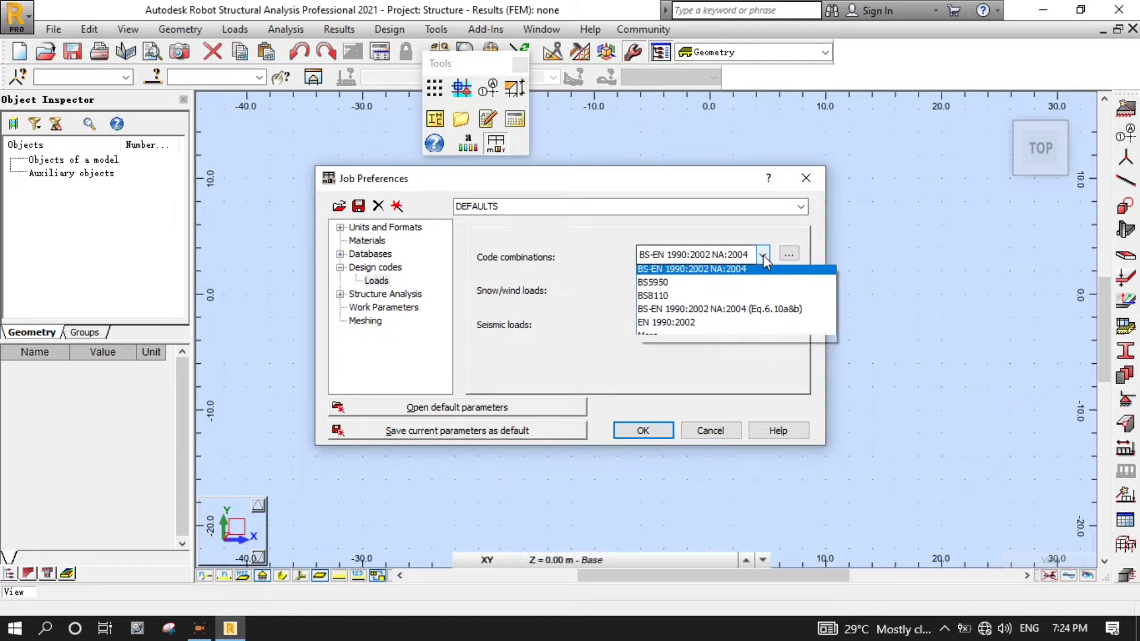
click(747, 300)
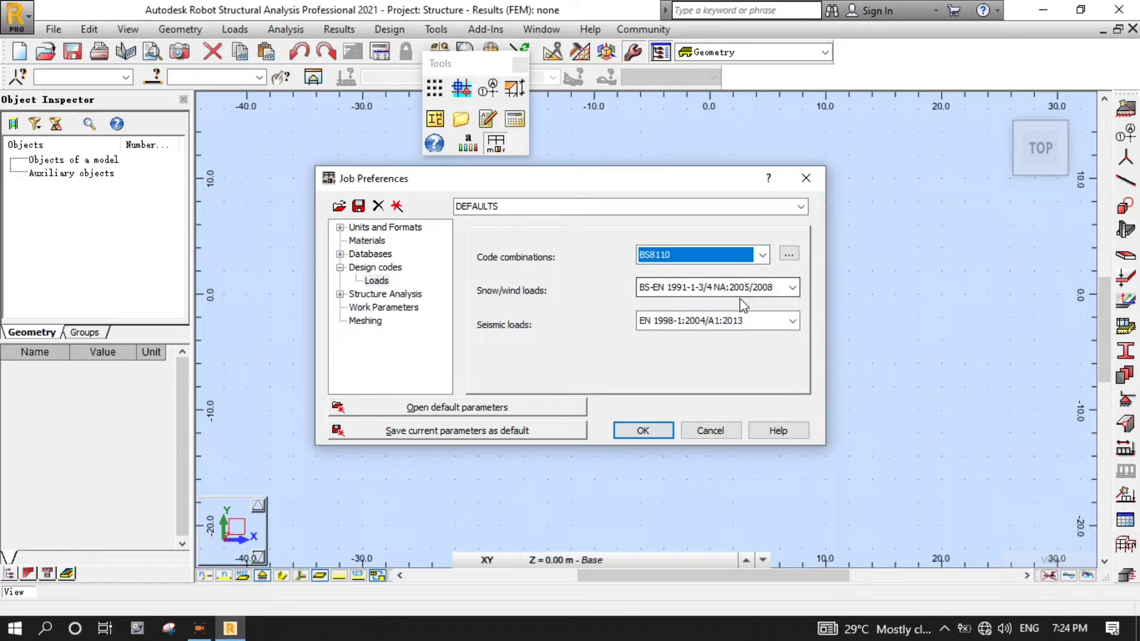
Set the default units to metric and accept the job preferences, converting member parameters to BS 5950:2000
click(389, 228)
click(575, 348)
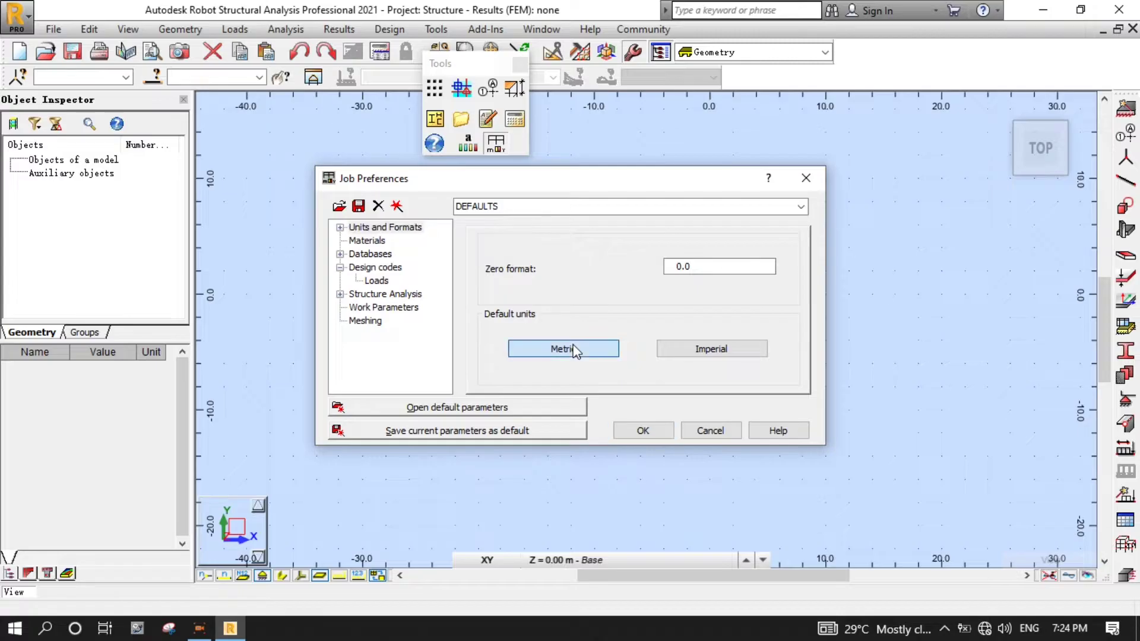
click(597, 352)
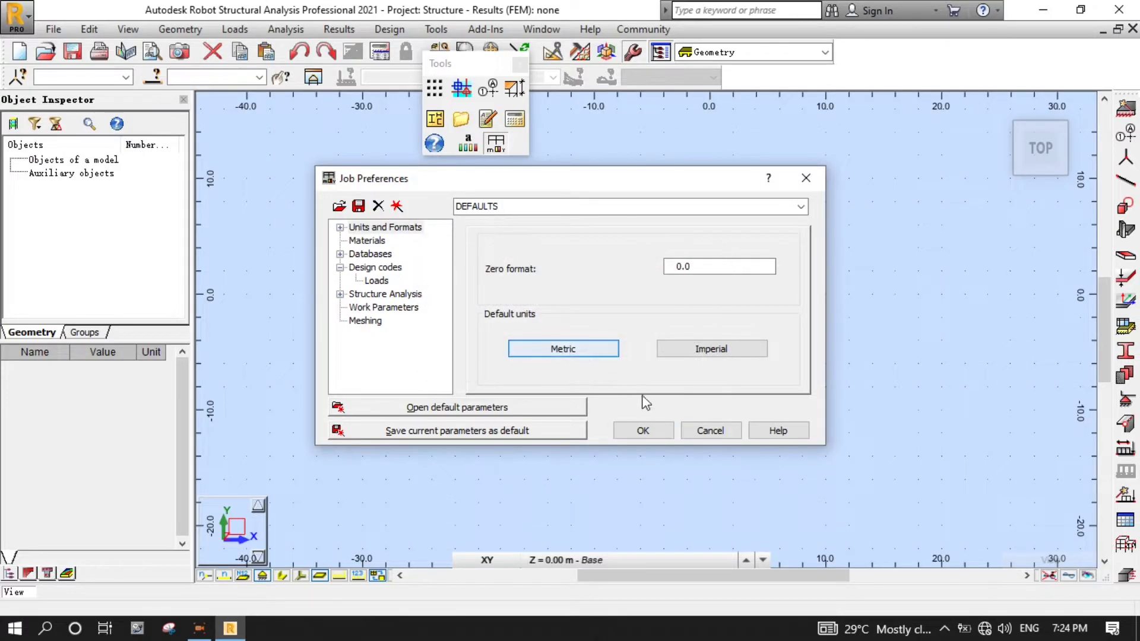
click(653, 434)
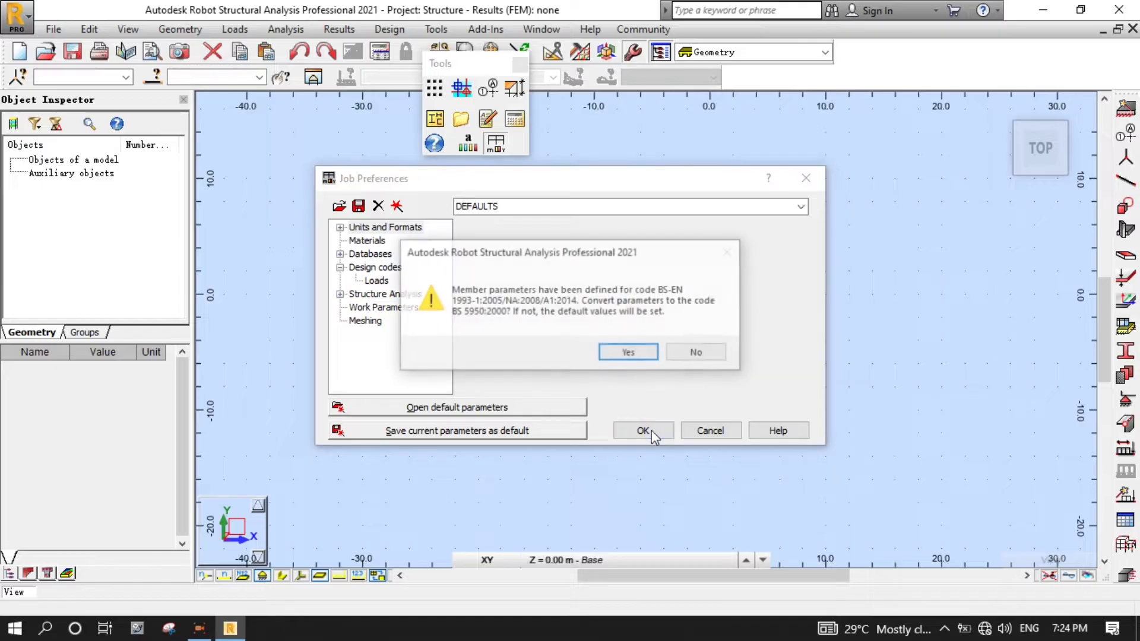
click(631, 353)
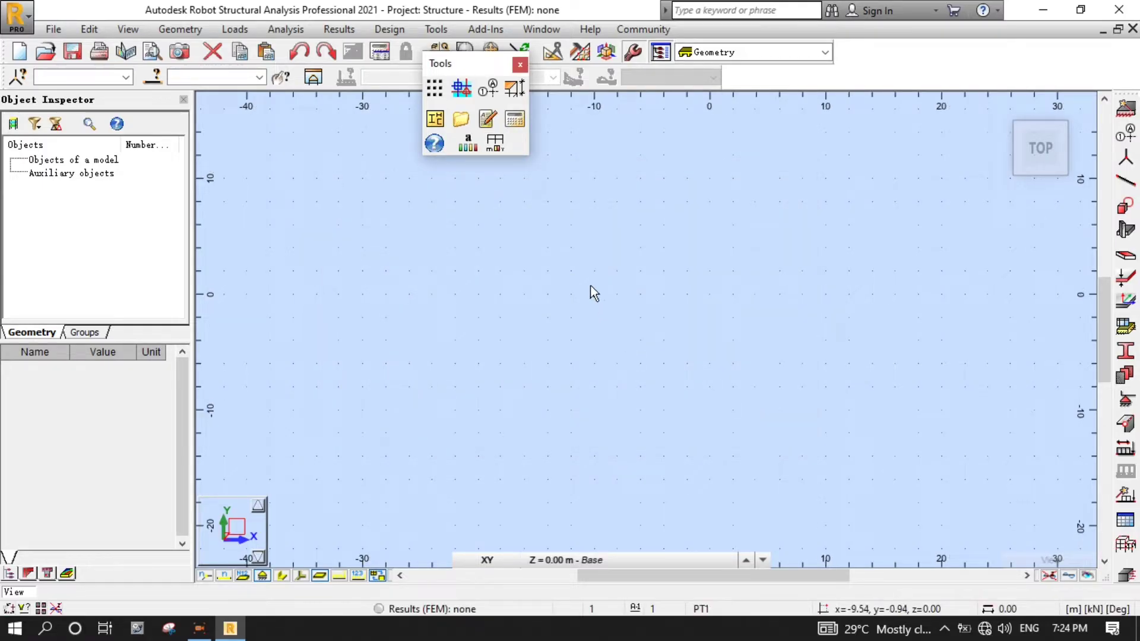
click(520, 65)
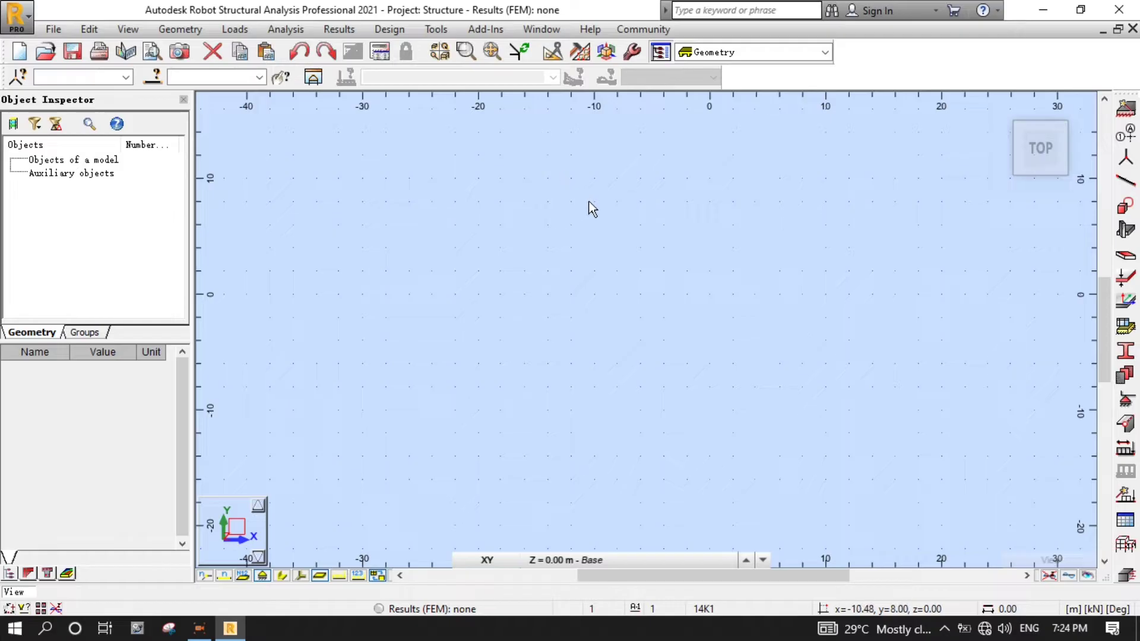
Define the X-direction structural axes starting at 0.00 m with 1 repetition at a distance of 4 m
click(1131, 132)
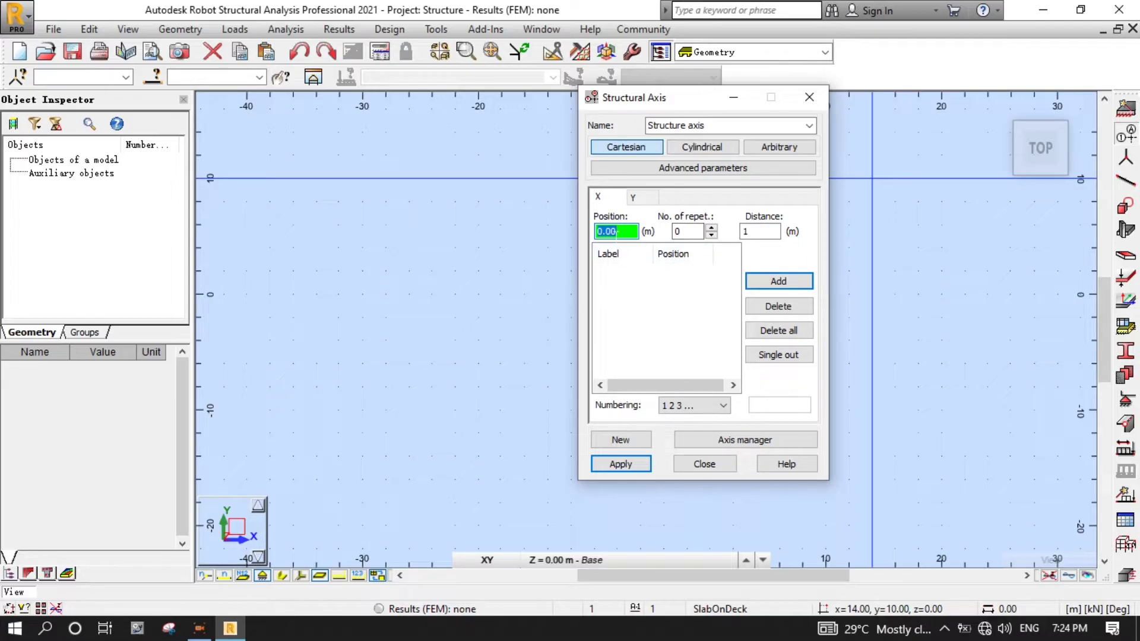
click(689, 232)
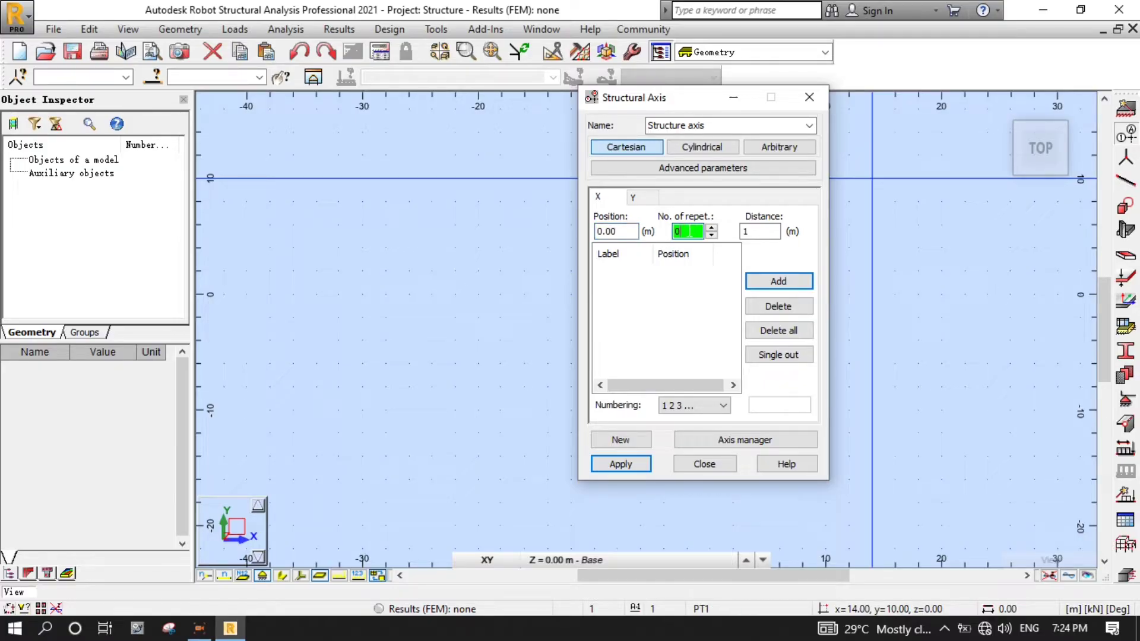
click(760, 232)
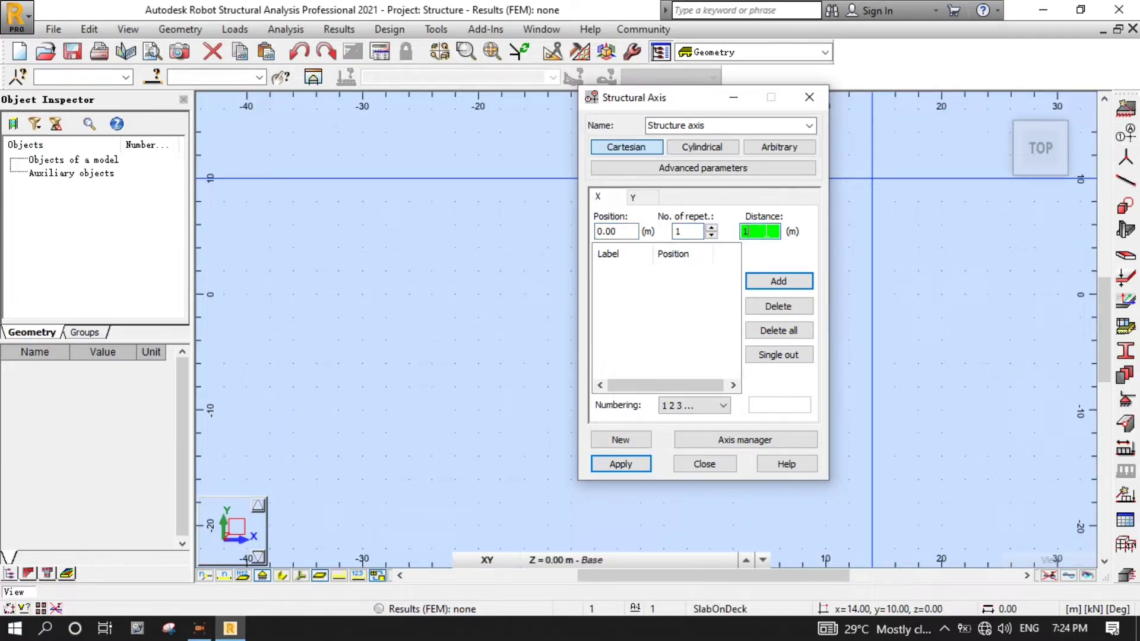
key(BackSpace)
text(4)
click(778, 281)
Add Y-direction axes from 0.00 m with 1 repetition at 5 m and A B C numbering, and apply the grid
click(648, 200)
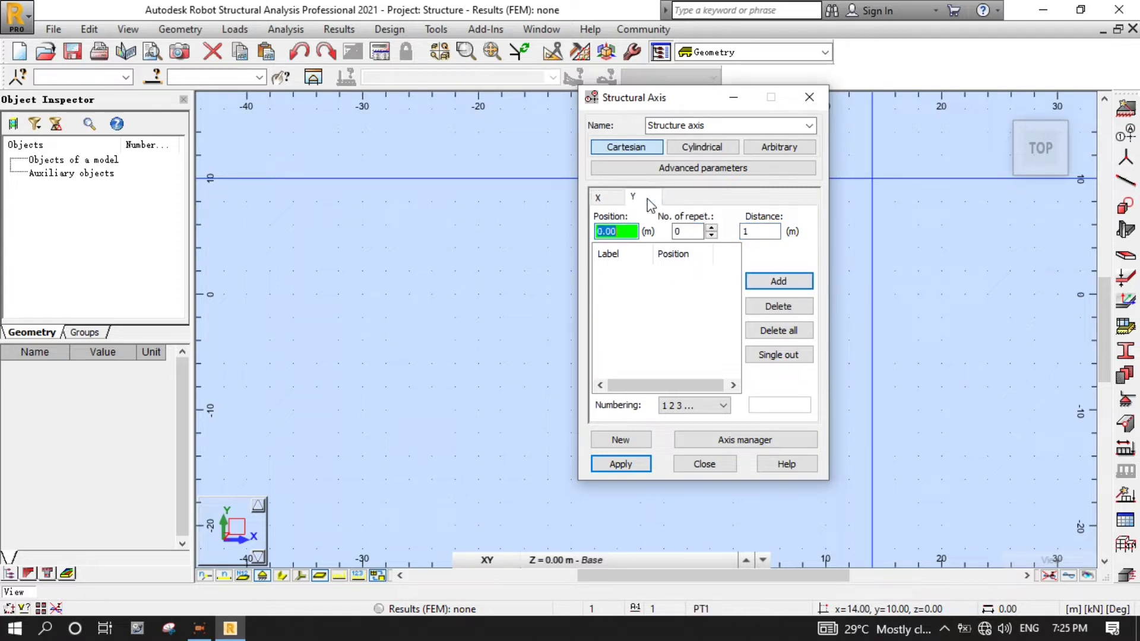
key(Tab)
text(1)
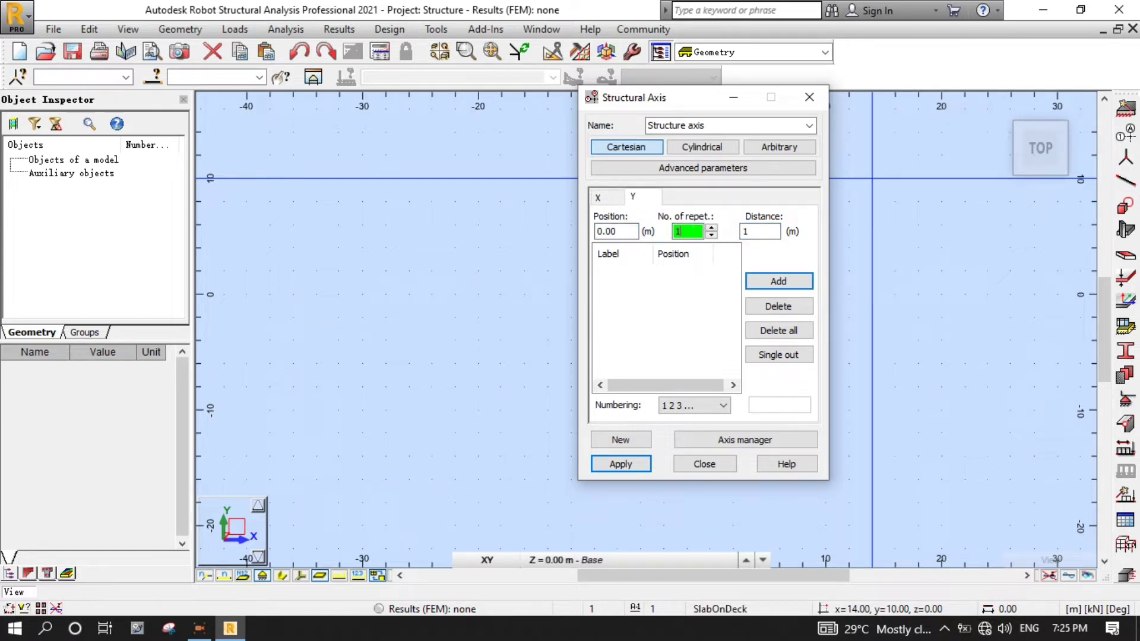
key(Tab)
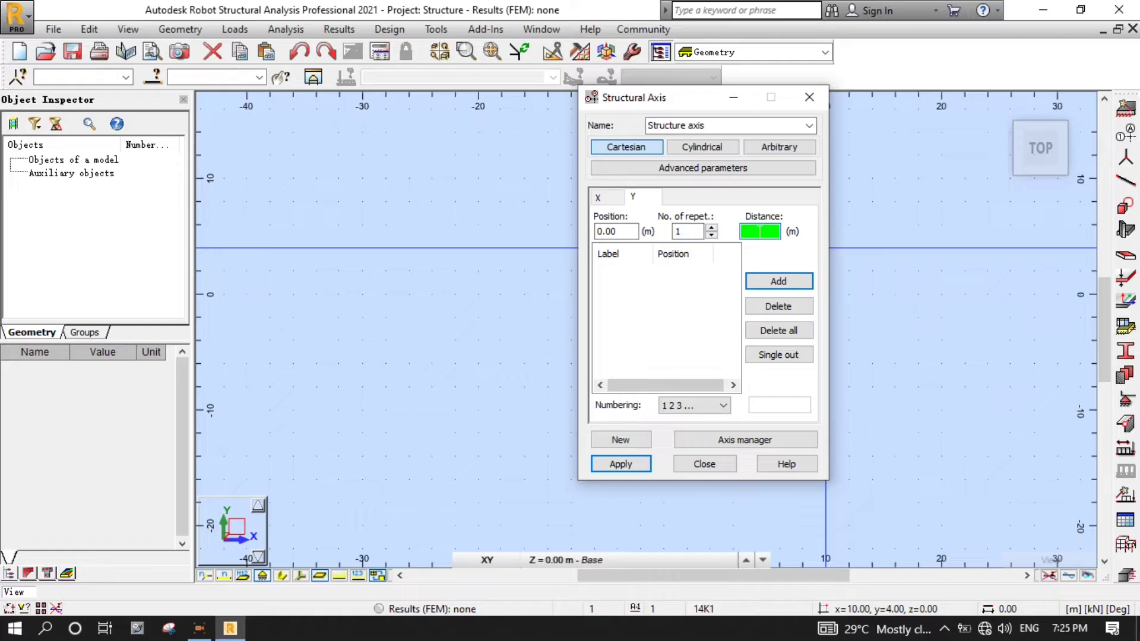
click(695, 406)
click(695, 427)
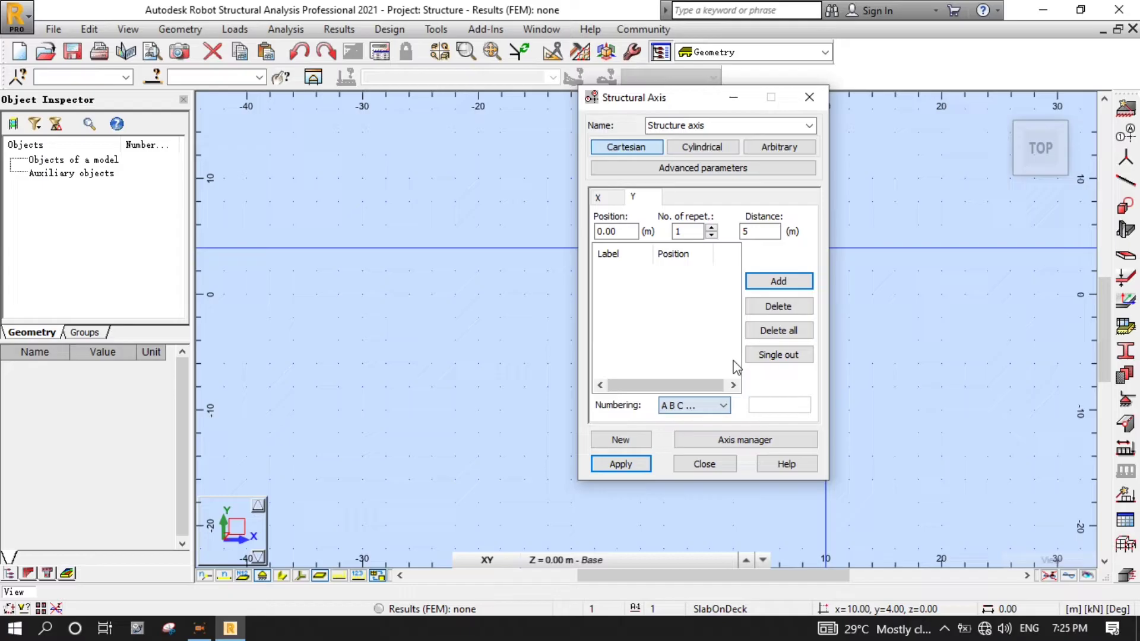
click(779, 281)
click(620, 464)
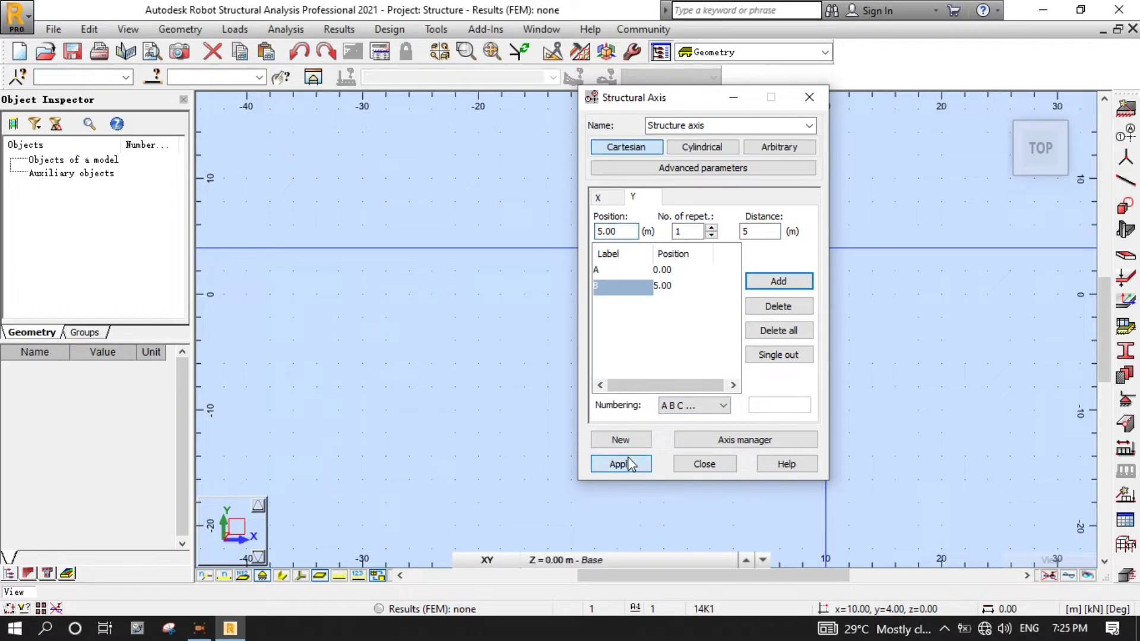
click(713, 462)
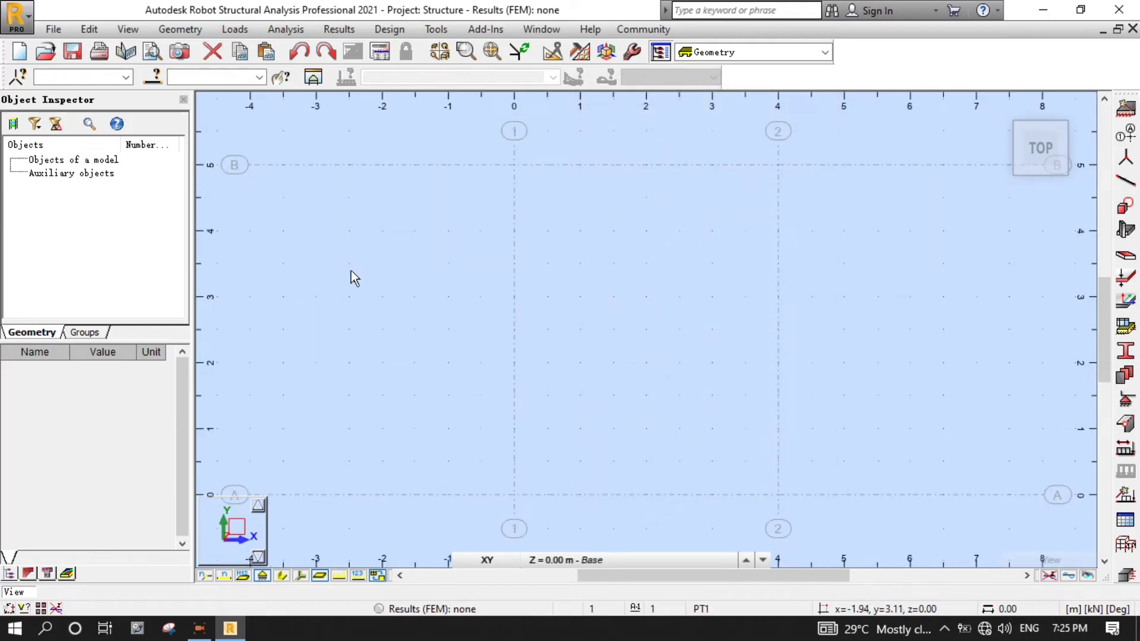
Draw a closed rectangular contour through the four grid intersections of axes 1, 2, A and B, forming a 4 m by 5 m outline
click(202, 30)
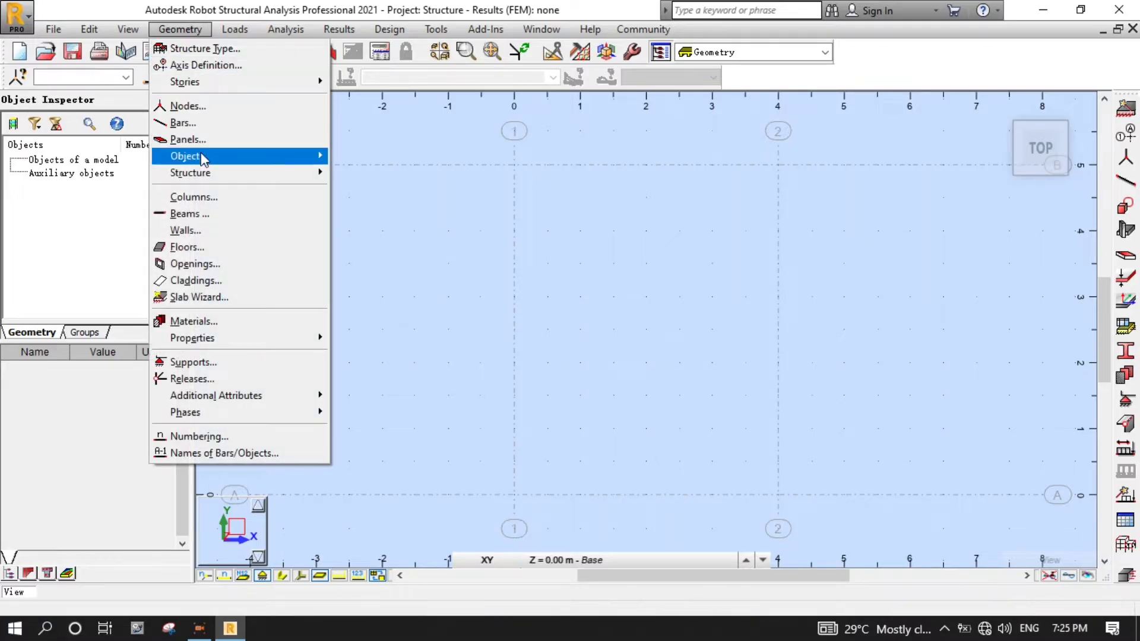
mouse_move(208, 168)
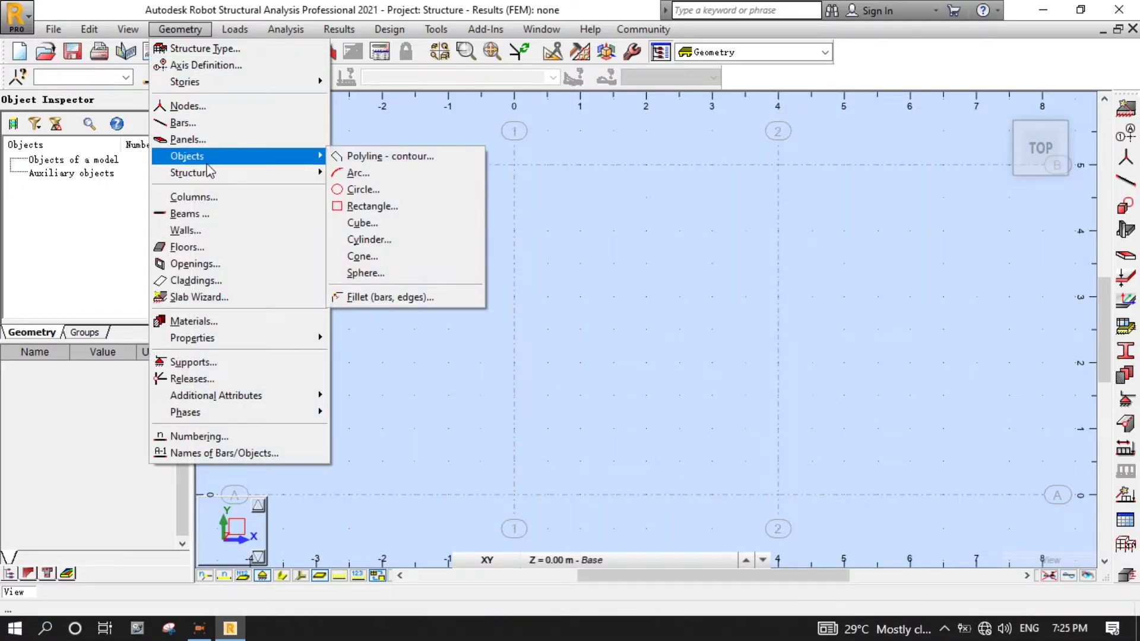
click(391, 157)
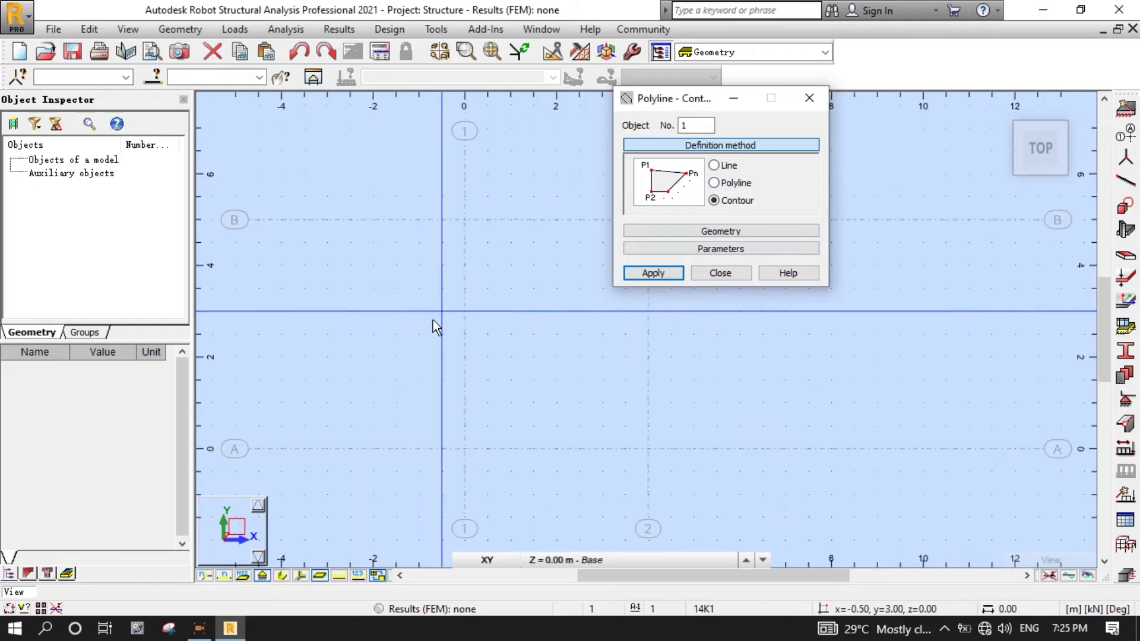
scroll(382, 349, down, 3)
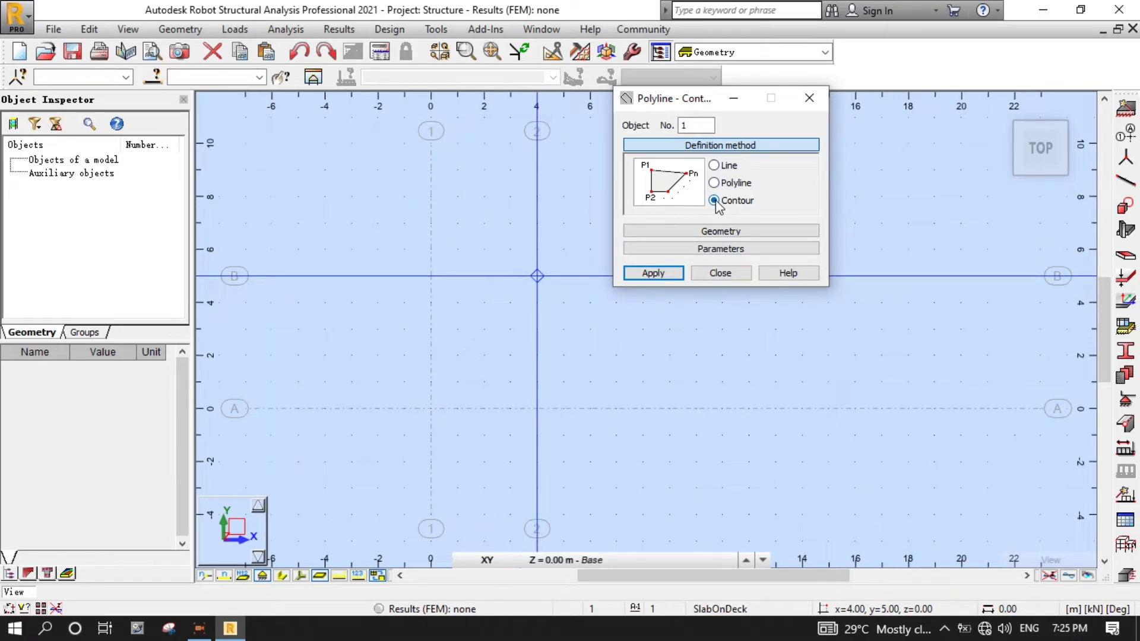
click(428, 408)
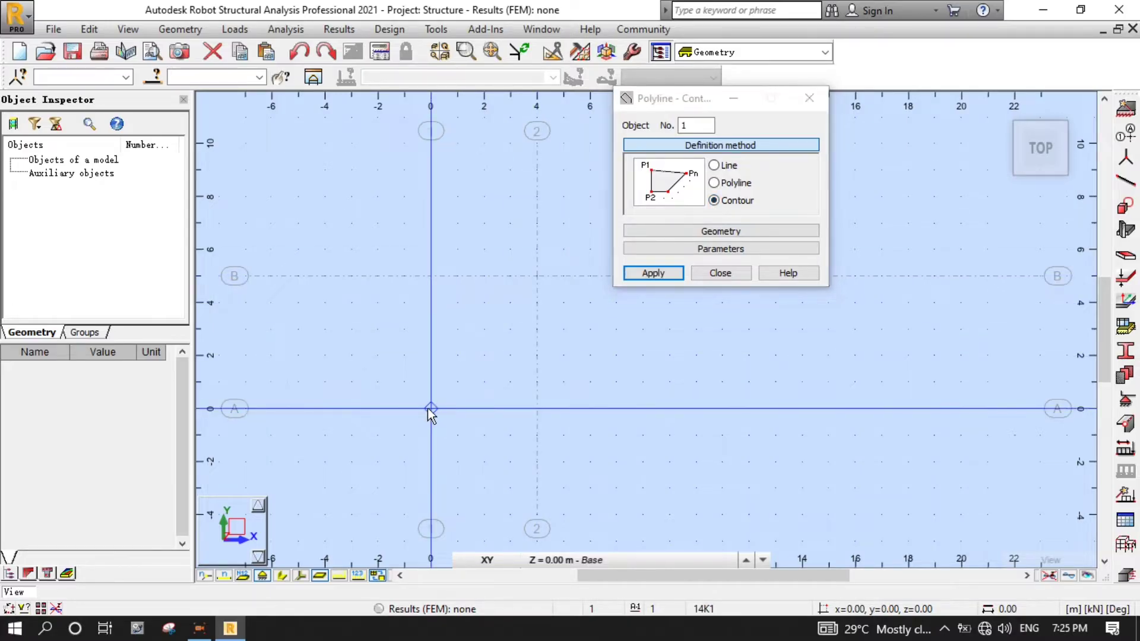
click(537, 379)
click(544, 274)
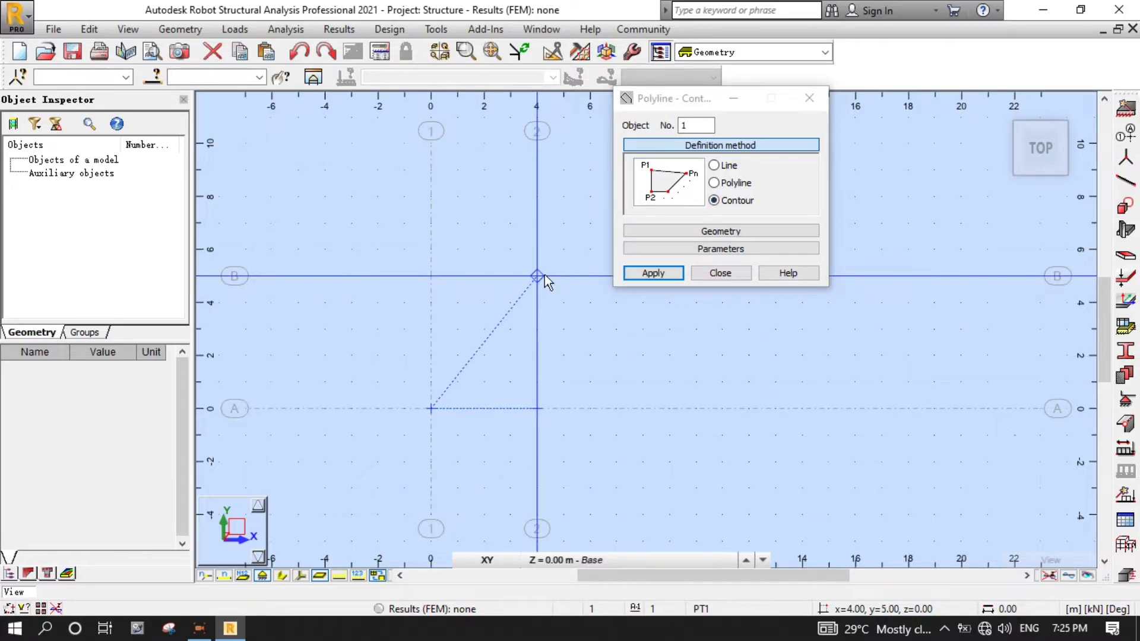
click(431, 276)
click(430, 408)
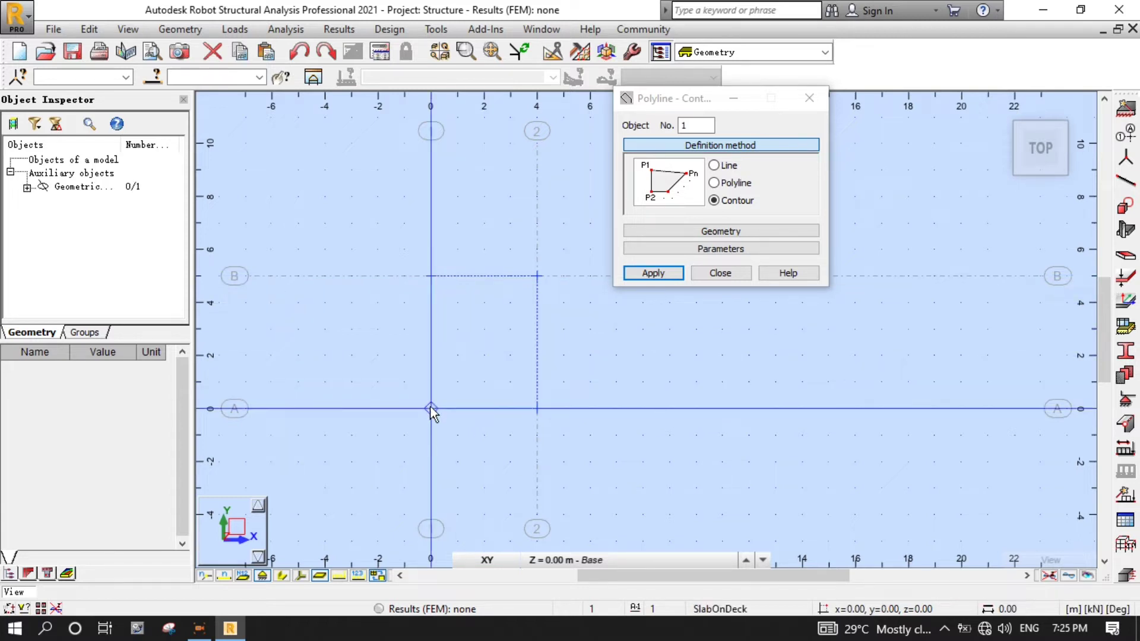
click(720, 274)
Hide the structure axis grid using the axis manager, leaving only the contour displayed
scroll(528, 380, down, 1)
scroll(532, 373, up, 2)
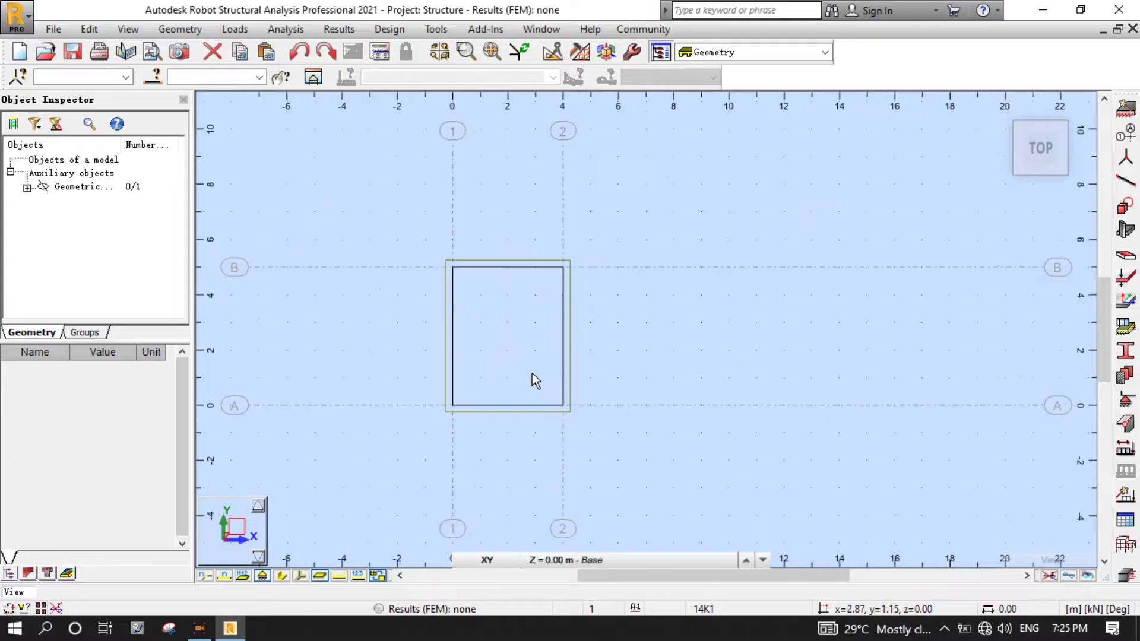
scroll(533, 362, up, 3)
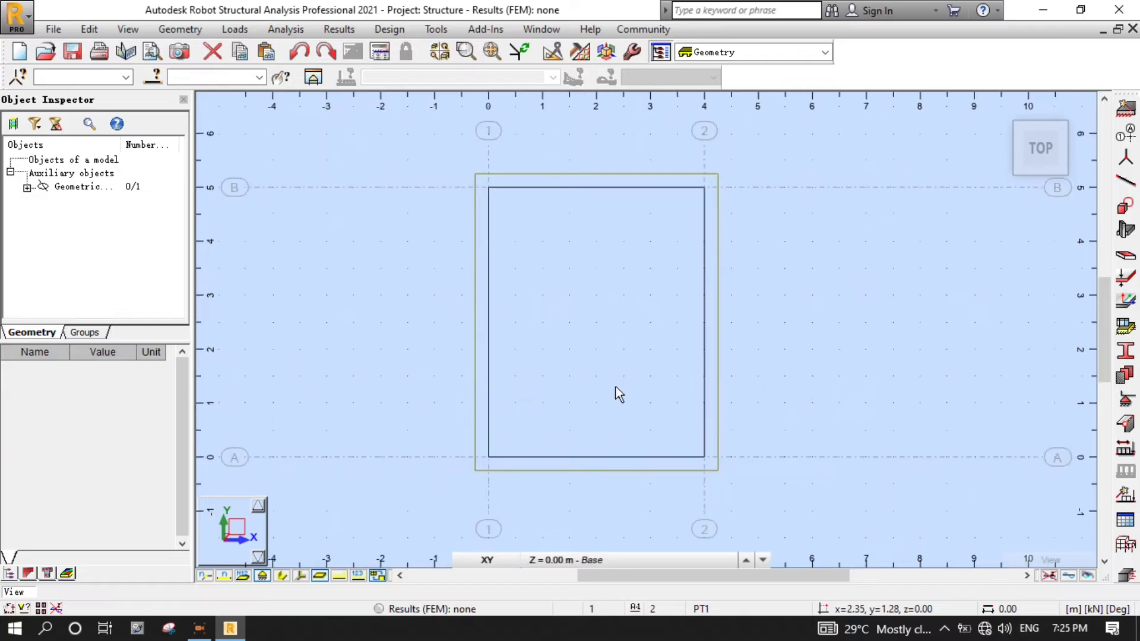
click(1129, 133)
click(715, 445)
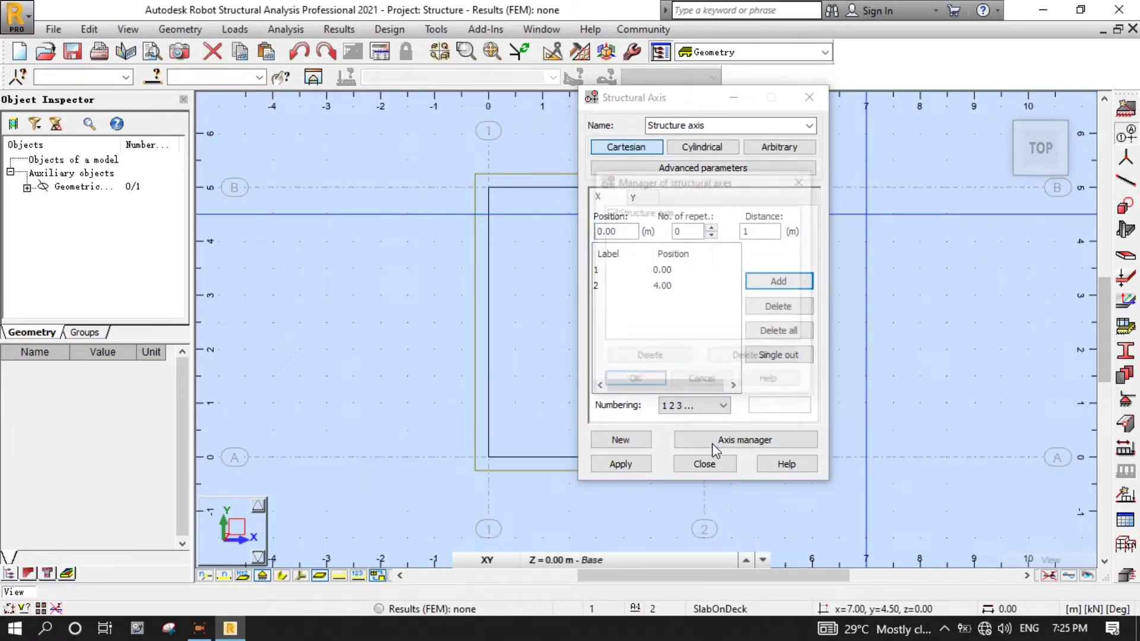
click(618, 213)
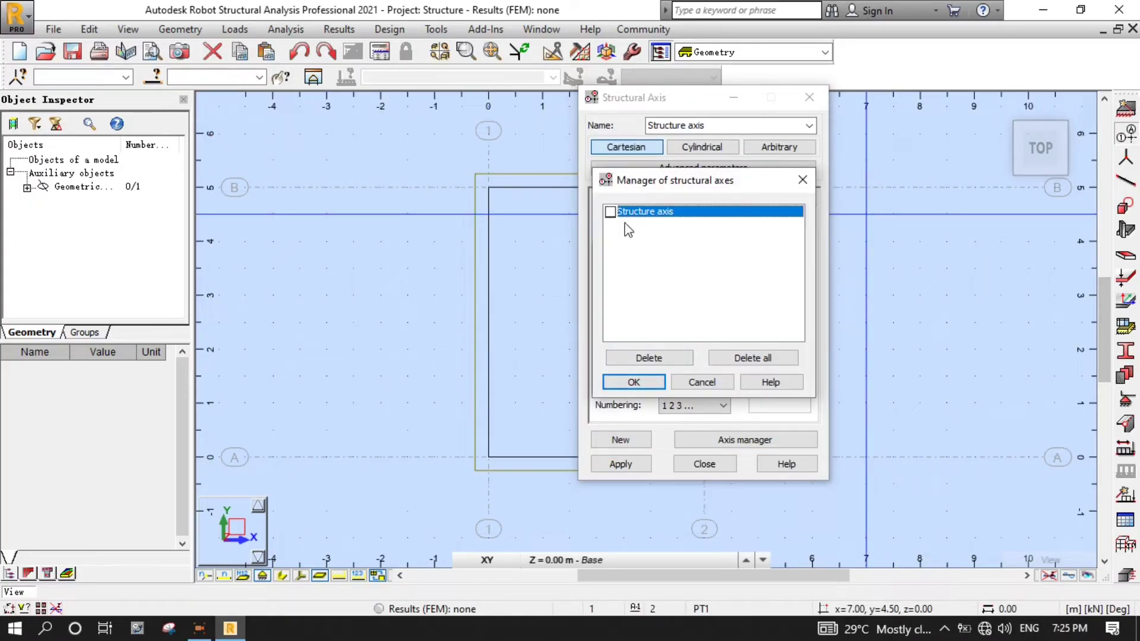
click(631, 382)
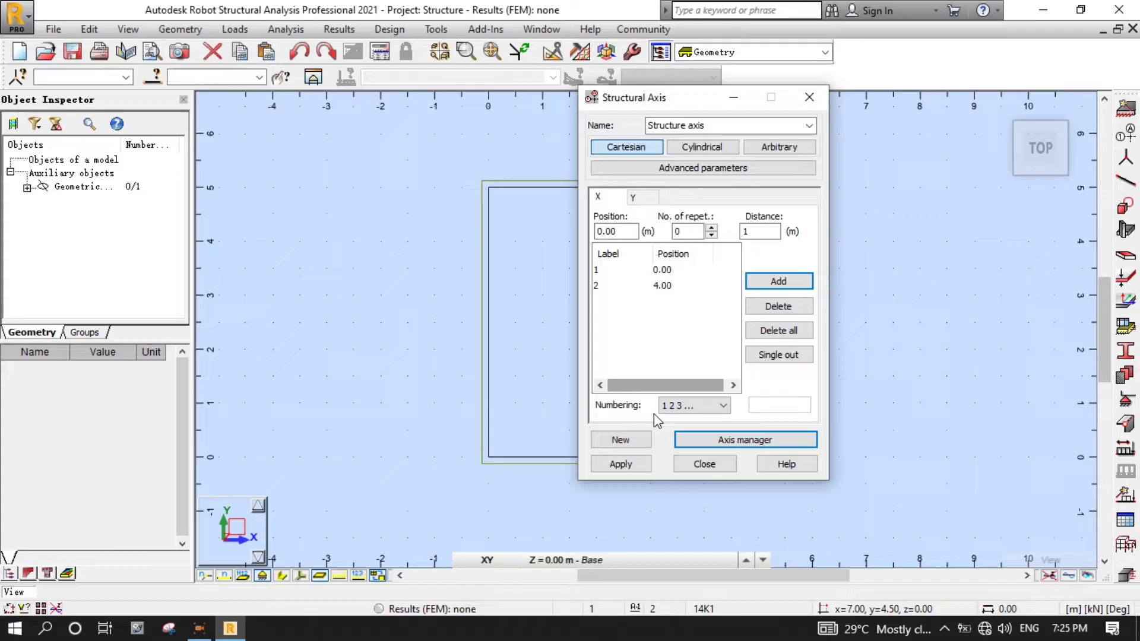
click(705, 464)
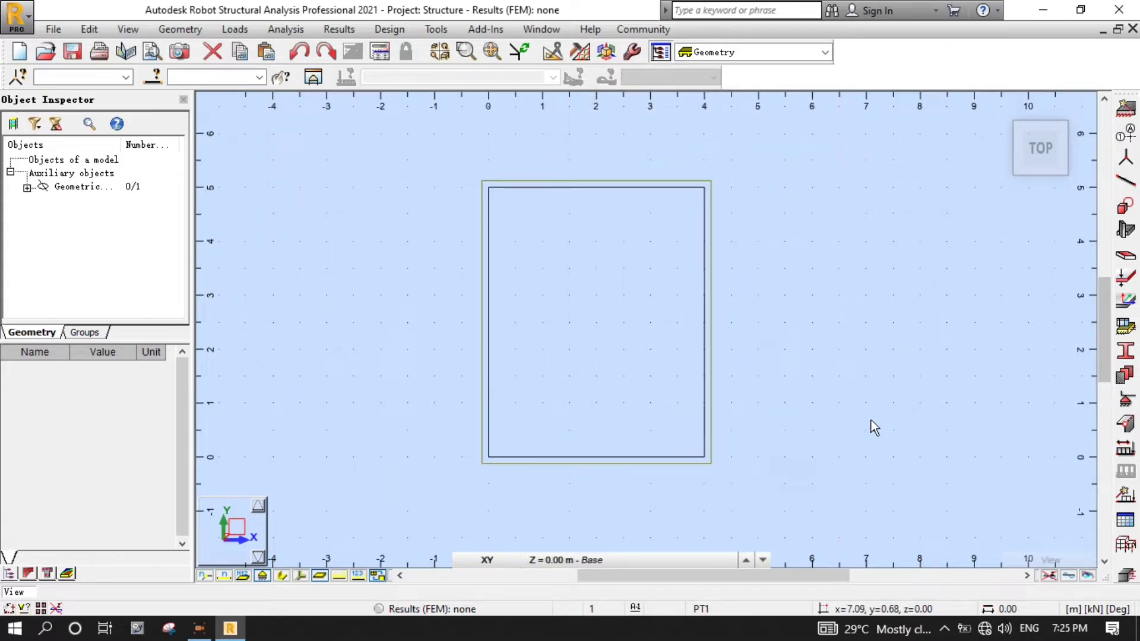
Start a panel definition and name its new BS 8110 reinforcement parameter set Dir_XY
click(180, 29)
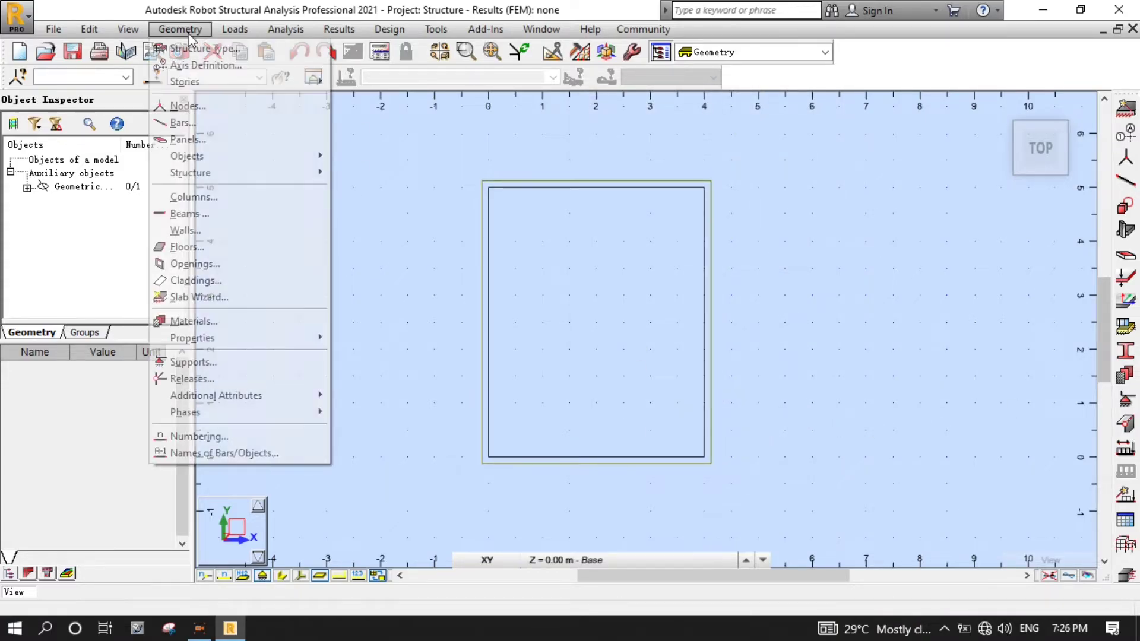
click(173, 137)
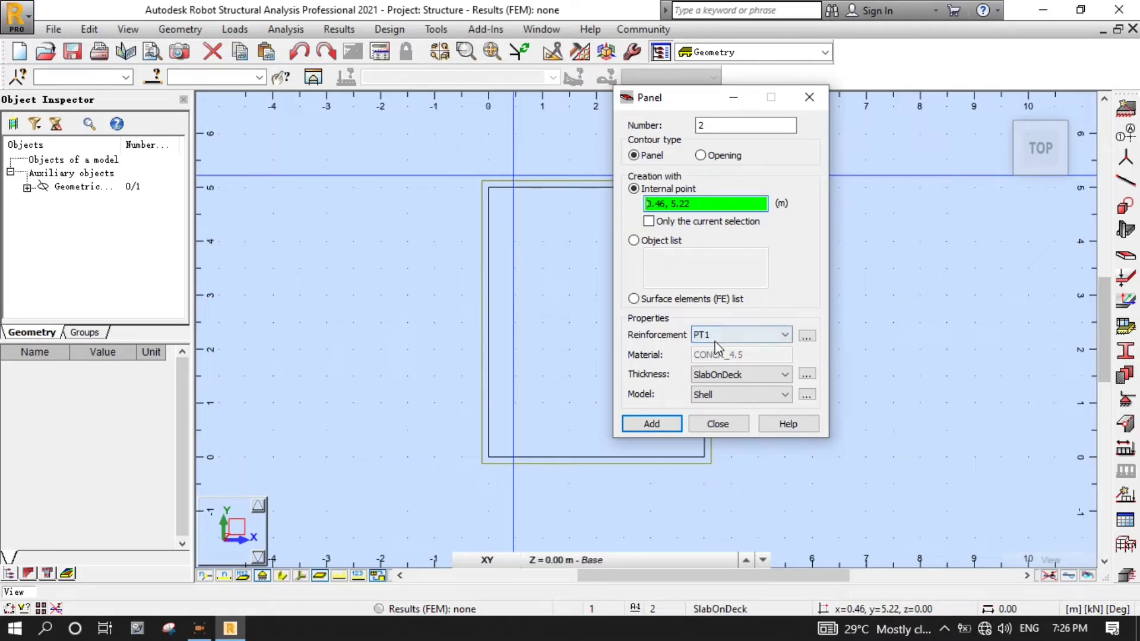
click(807, 337)
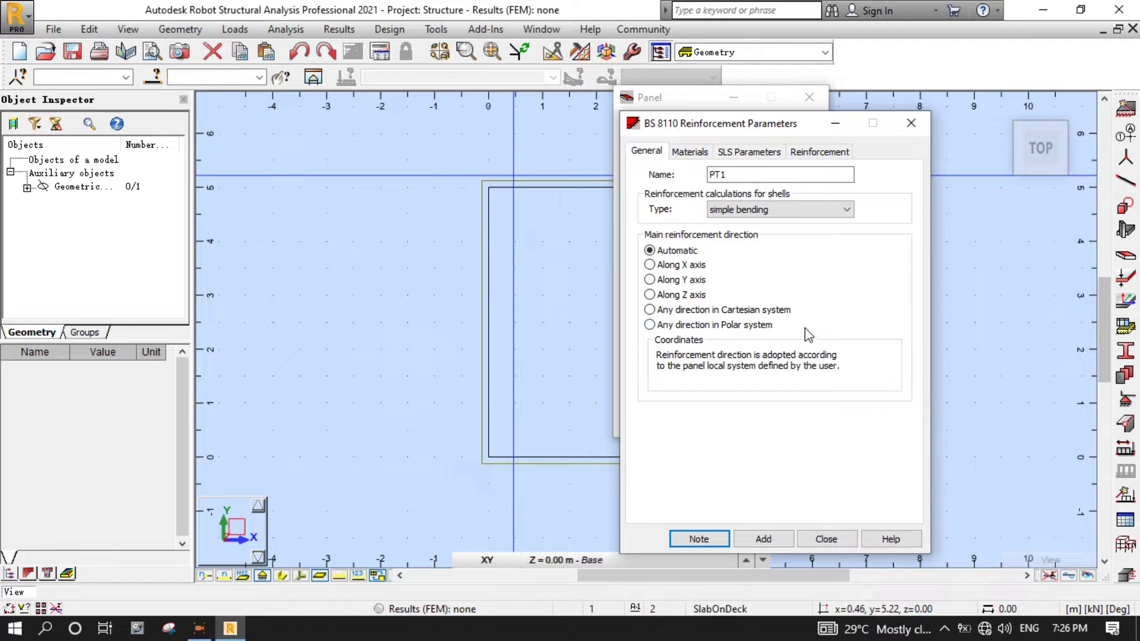
click(758, 176)
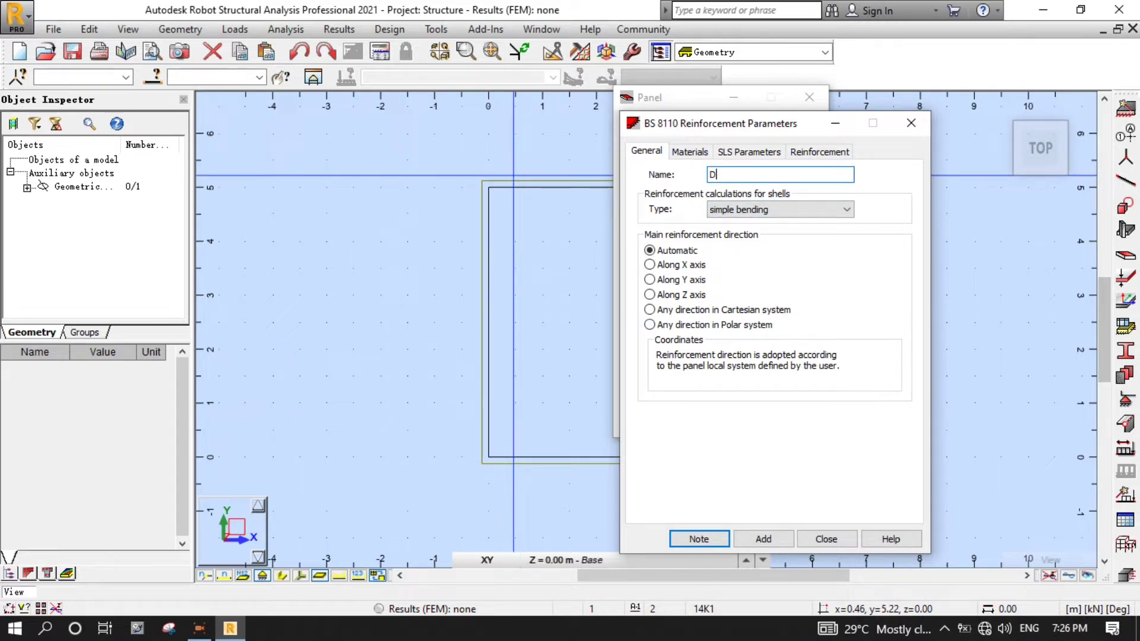
text(Dir_XY)
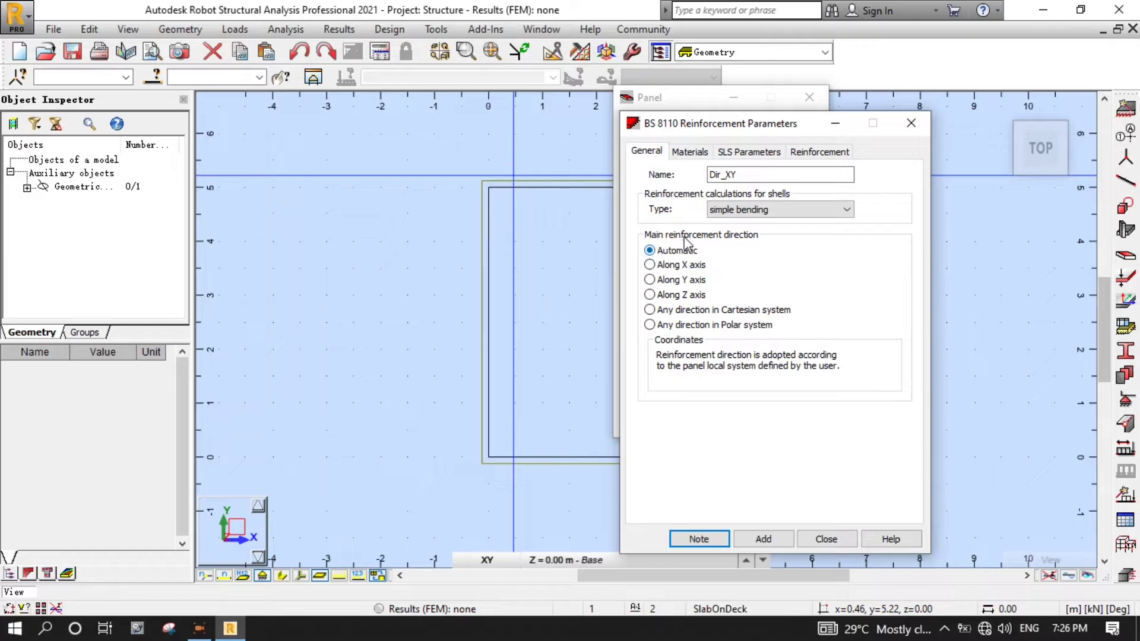
Choose reinforcing steel grade B500A, B or C, review the SLS parameters, and add the reinforcement set to the panel definition
click(692, 152)
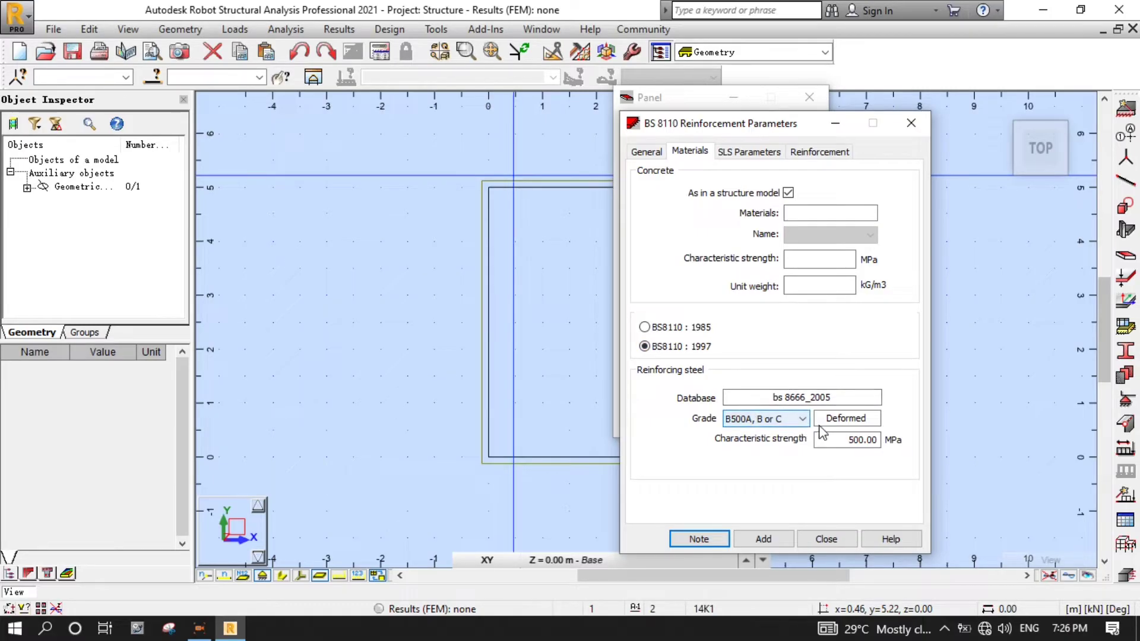
click(780, 423)
click(776, 446)
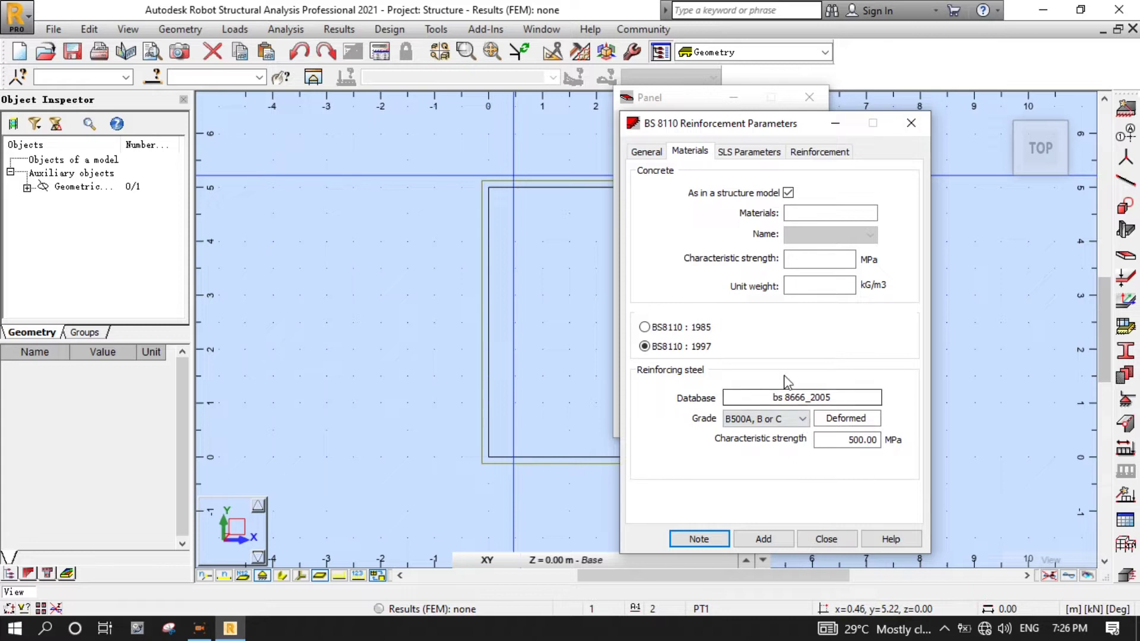
click(750, 153)
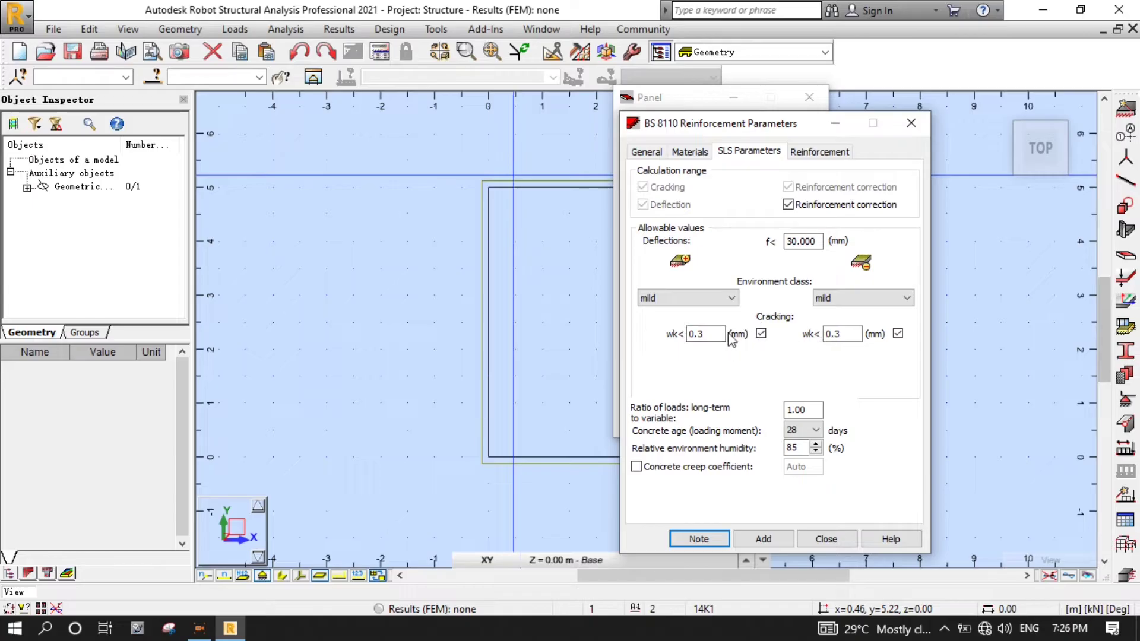
click(647, 152)
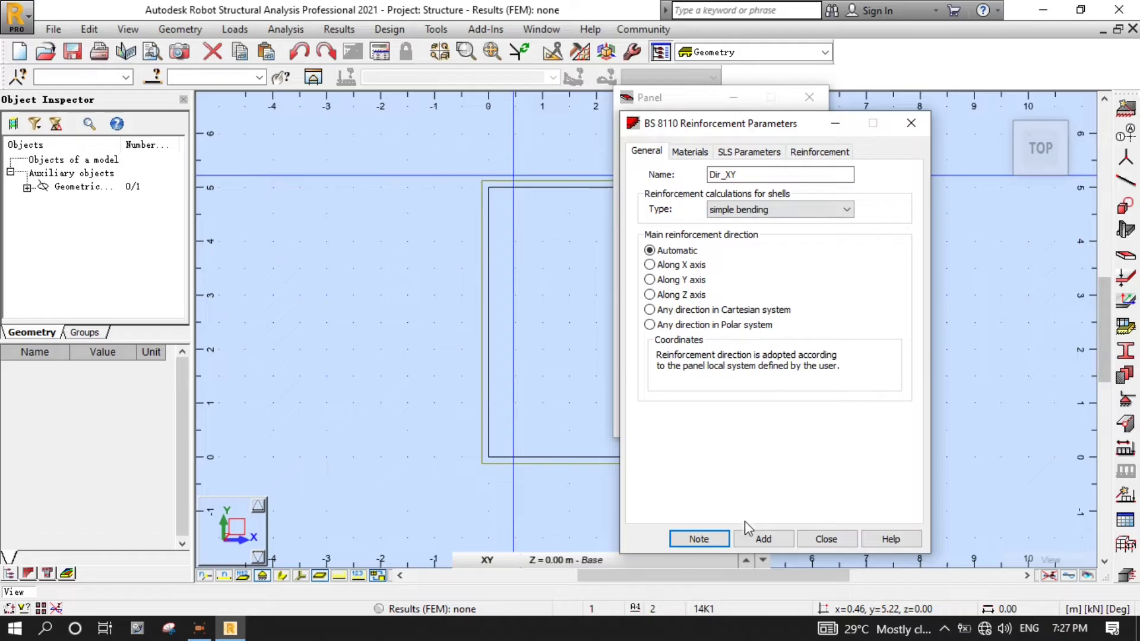
click(763, 541)
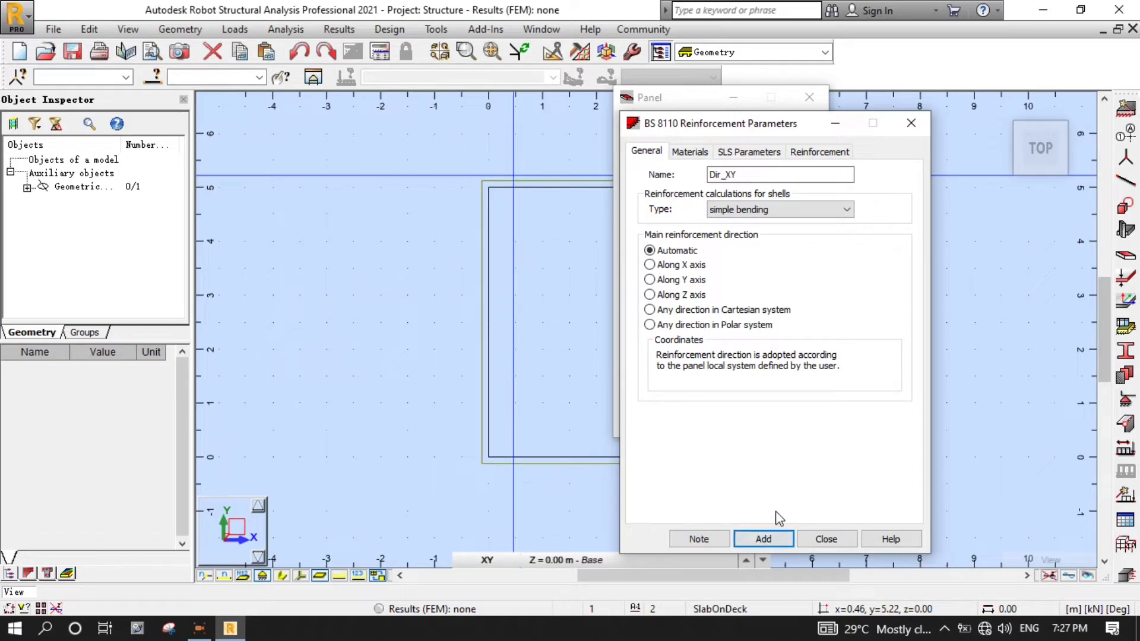
click(826, 539)
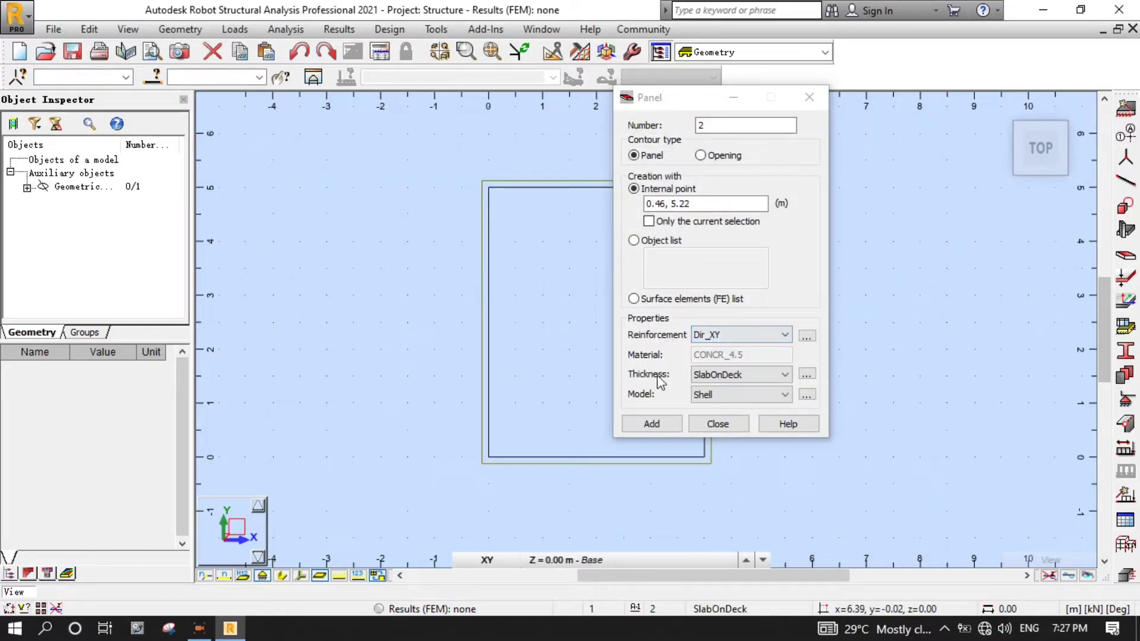
Add a homogeneous constant panel thickness labelled T_180 with a value of 180 mm and C25 material
click(806, 374)
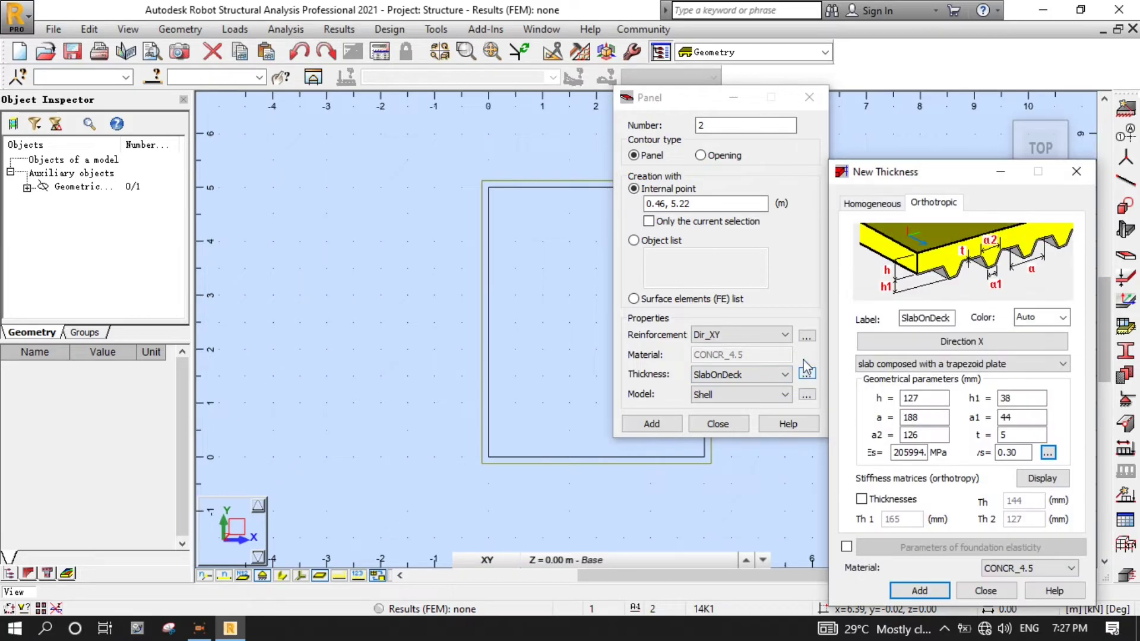
click(896, 204)
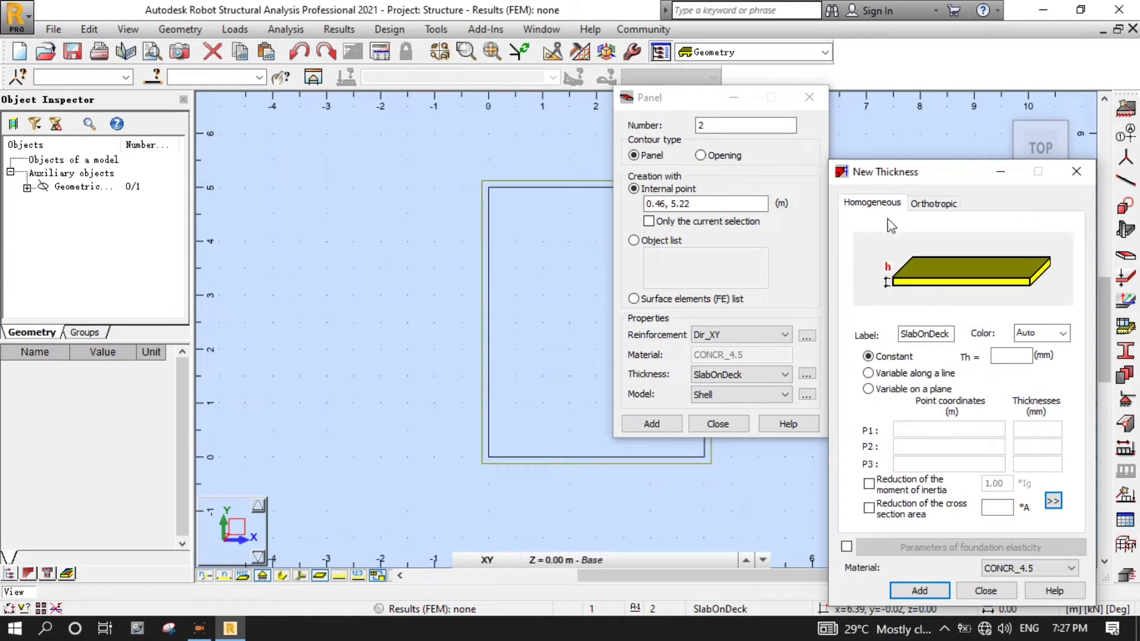
key(BackSpace)
text(T)
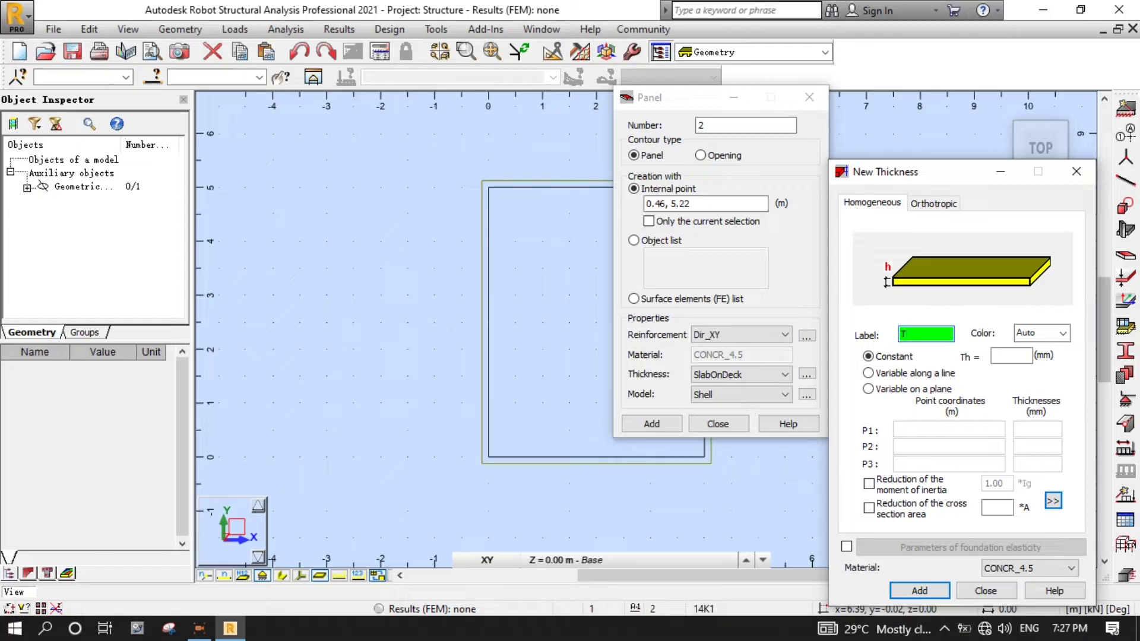
text(_180)
click(999, 356)
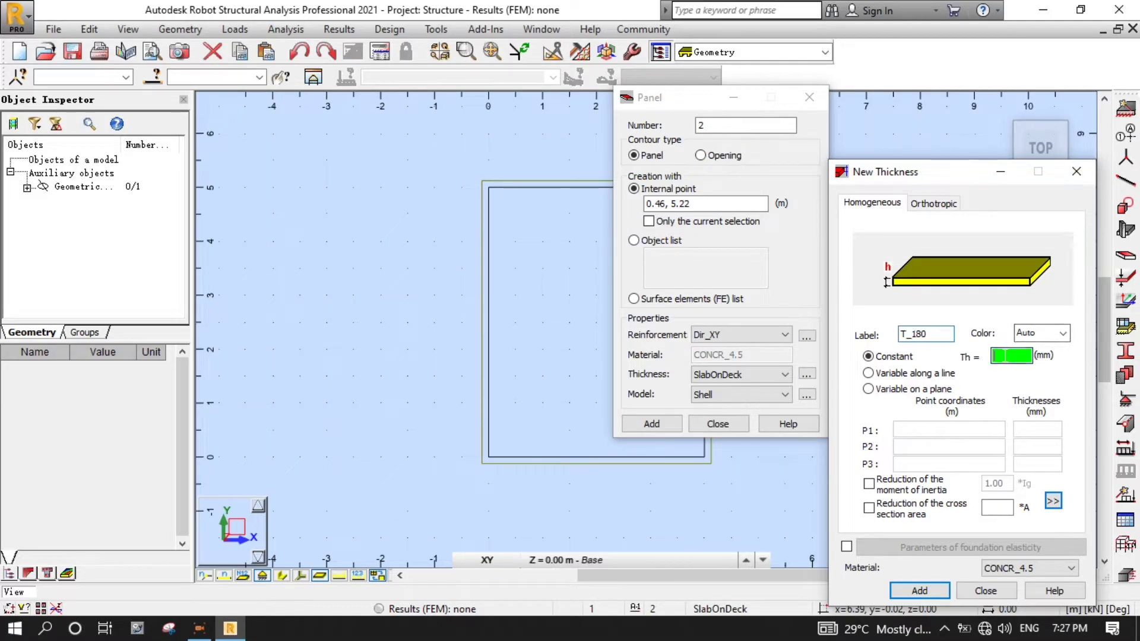
text(180)
click(1021, 568)
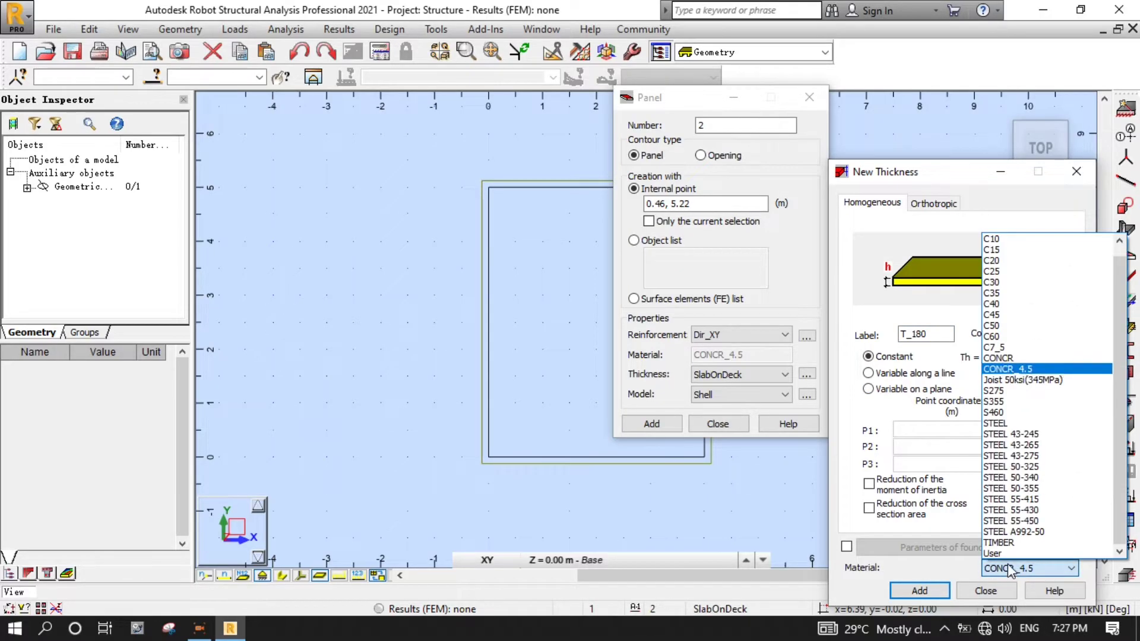
click(1026, 271)
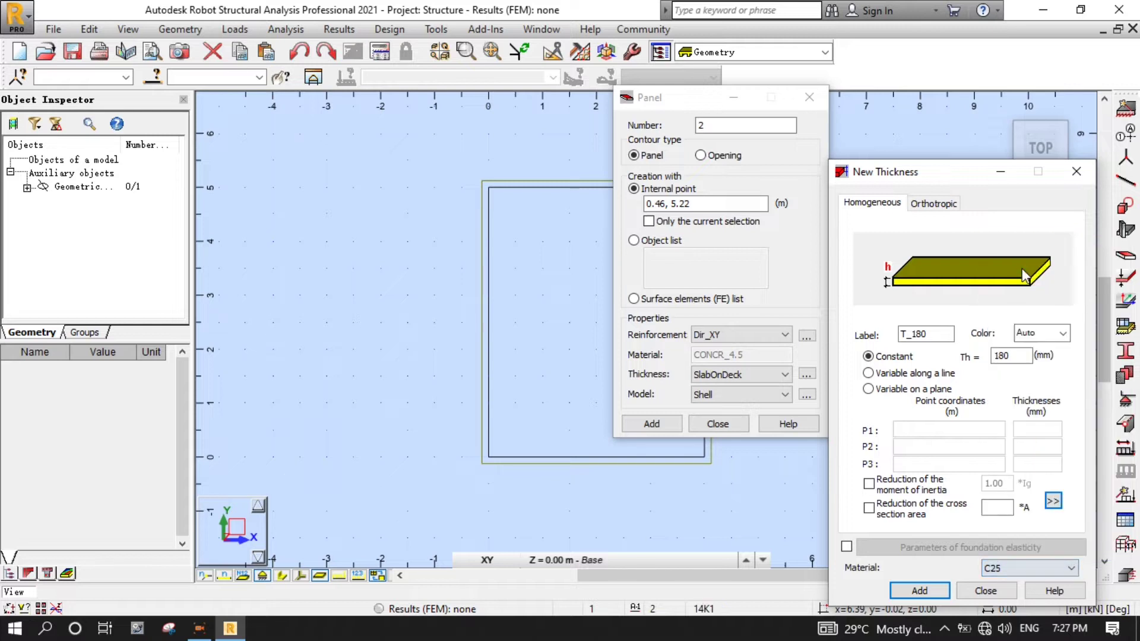
click(931, 588)
click(985, 591)
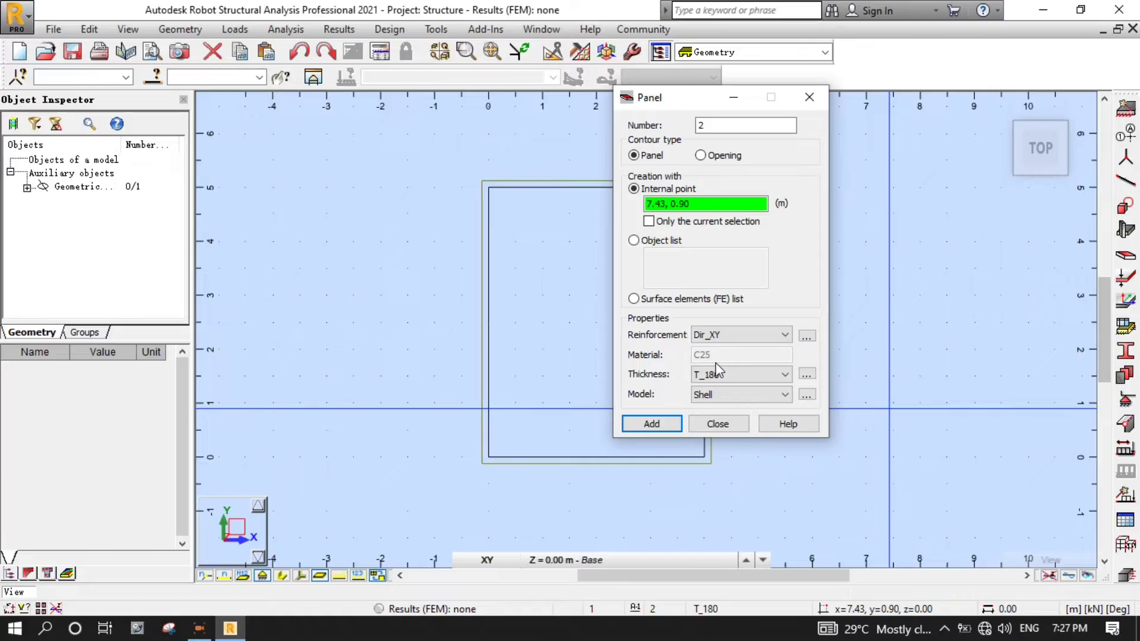
Check the Shell calculation model settings and create the slab panel from an internal point within the rectangular contour
click(806, 395)
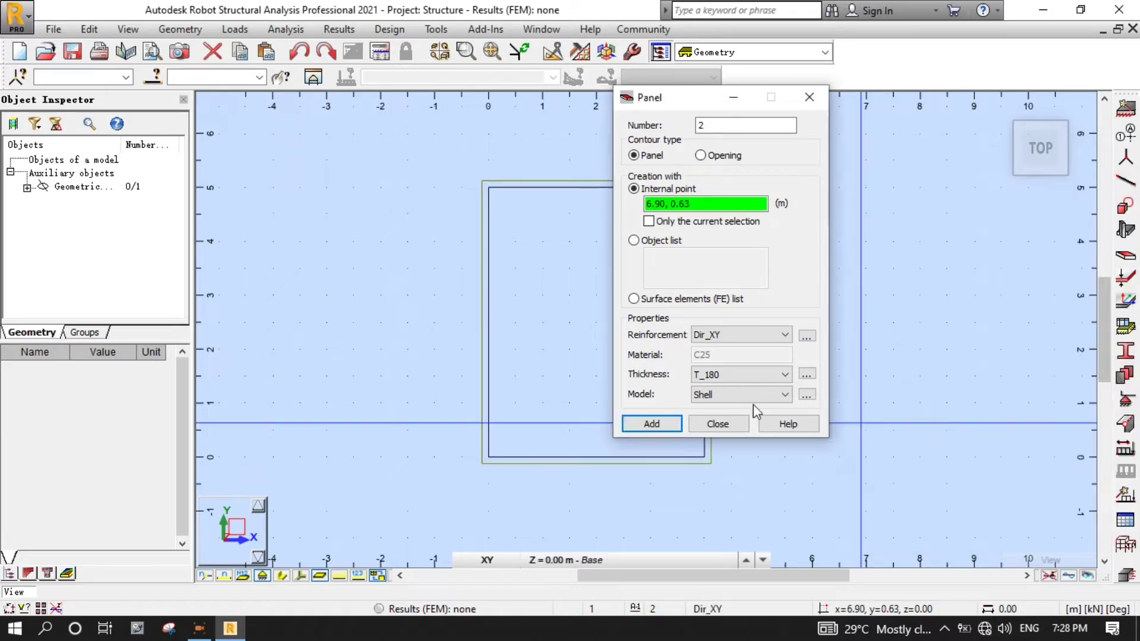
click(1023, 515)
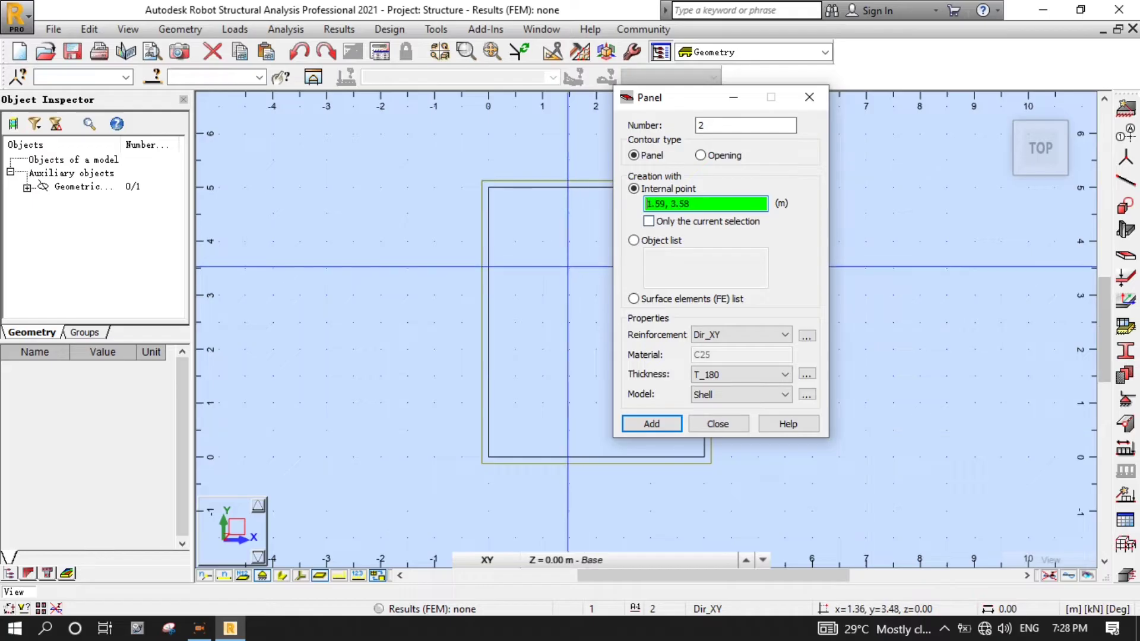
key(Return)
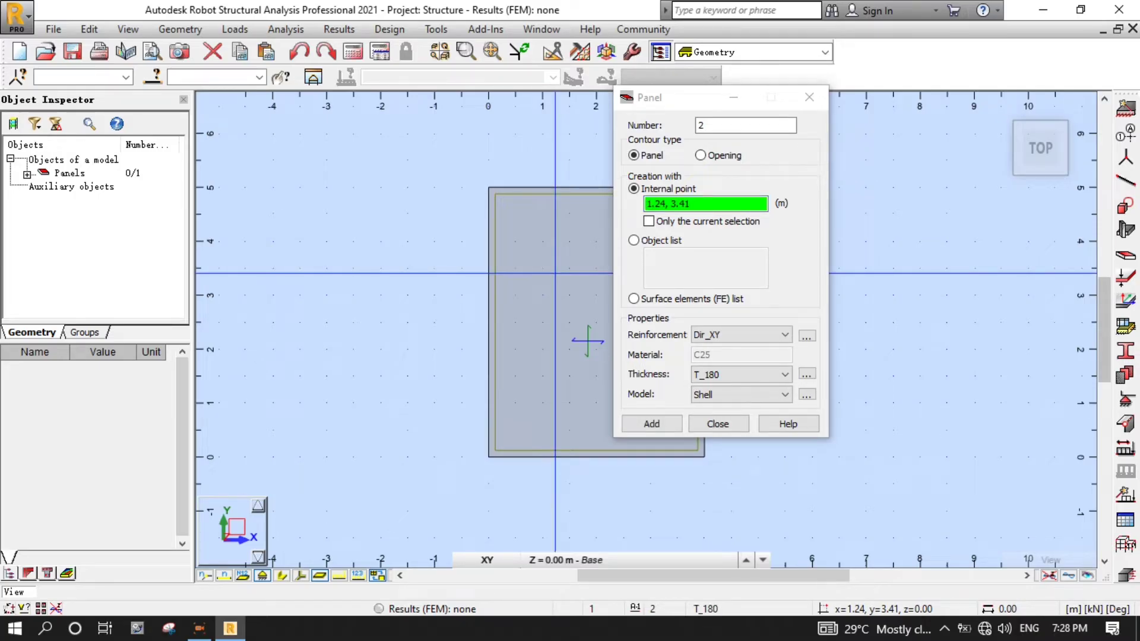
click(731, 426)
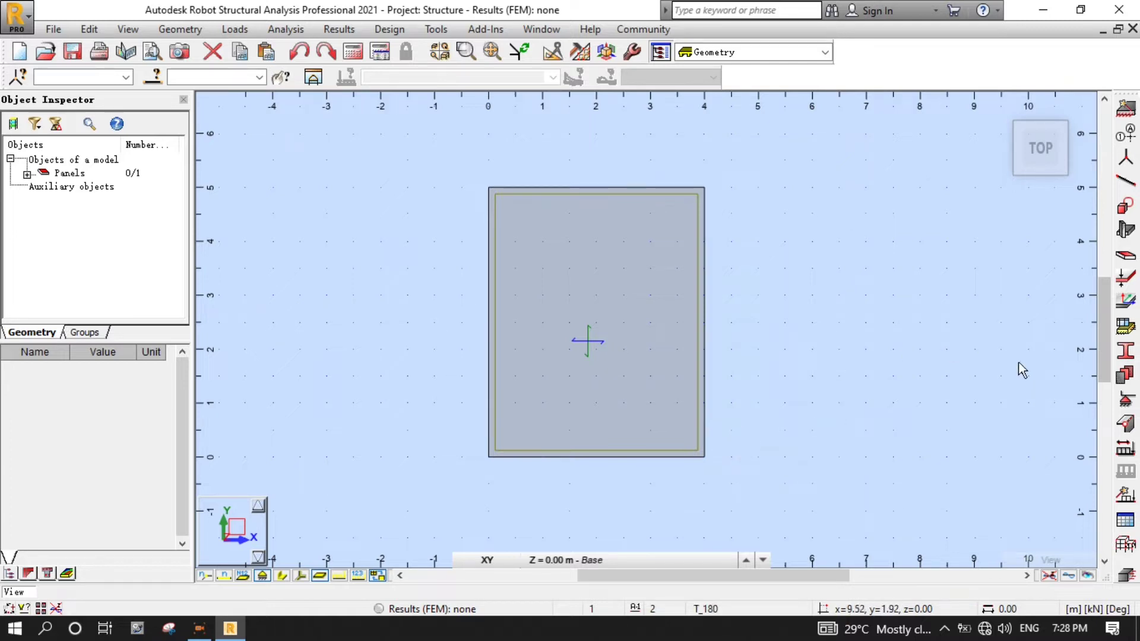
Choose the Pinned linear support type and review its rigid fixed directions without changing the definition
click(1124, 404)
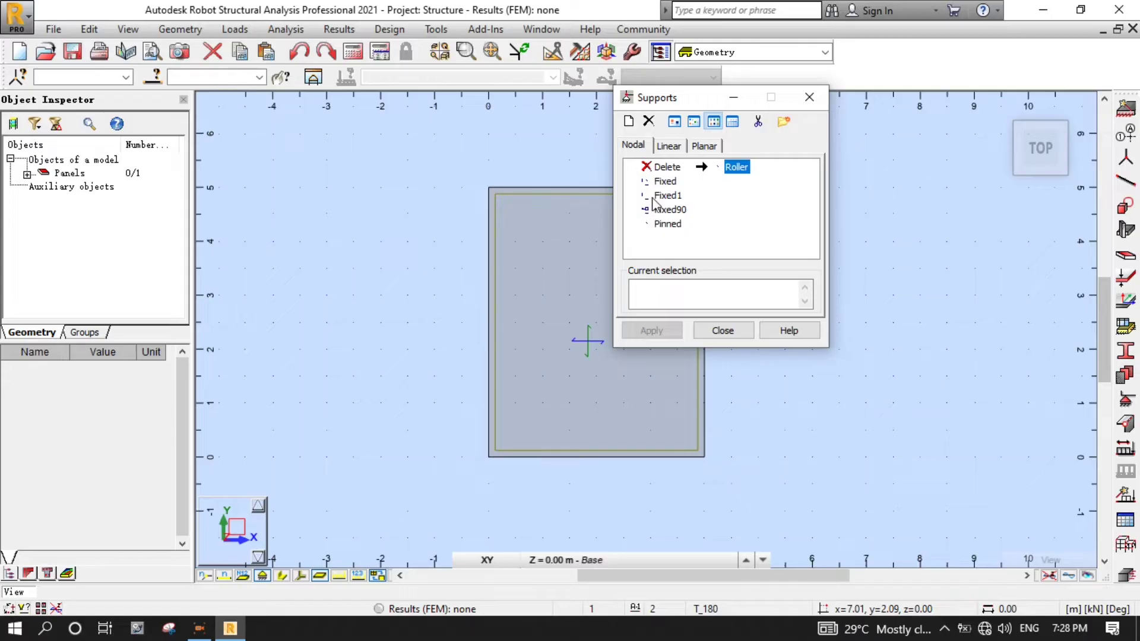
click(681, 148)
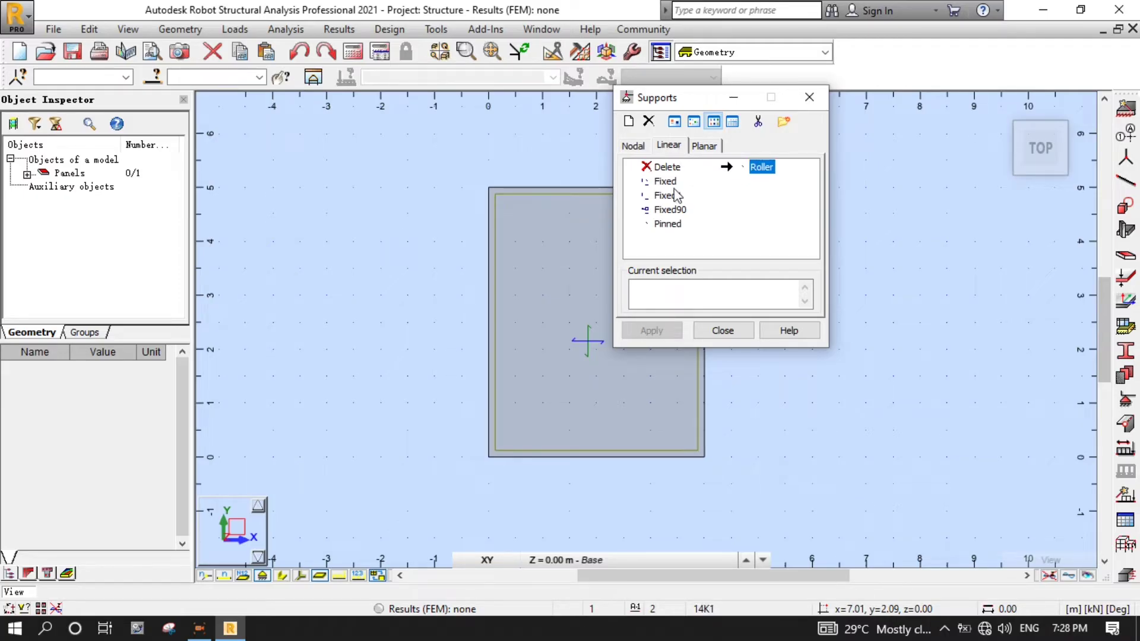
click(671, 224)
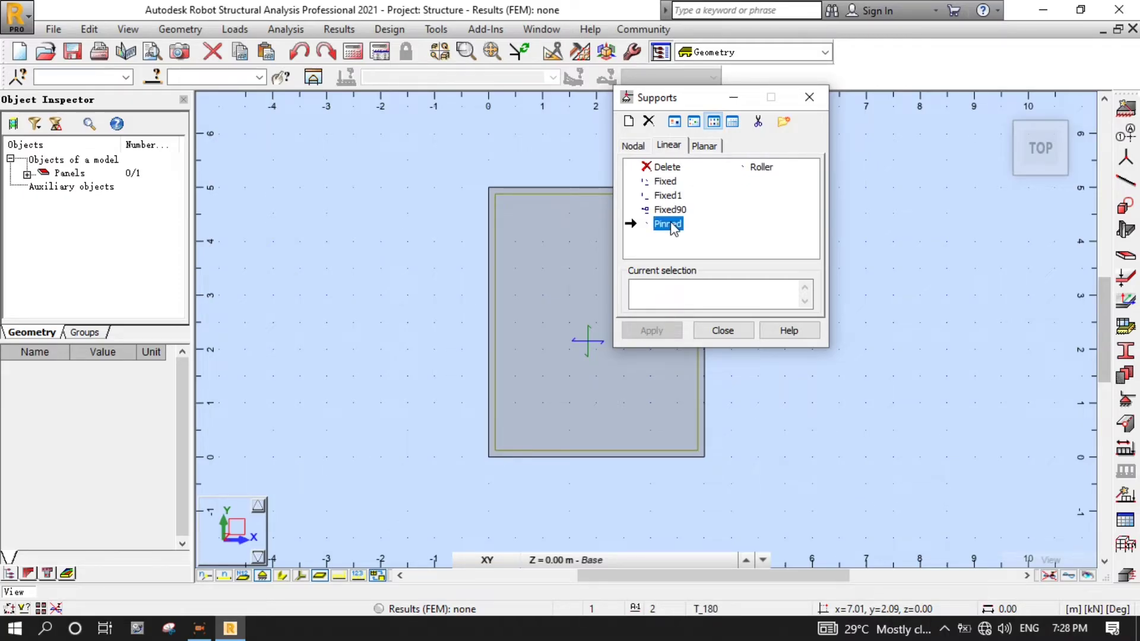
double_click(671, 224)
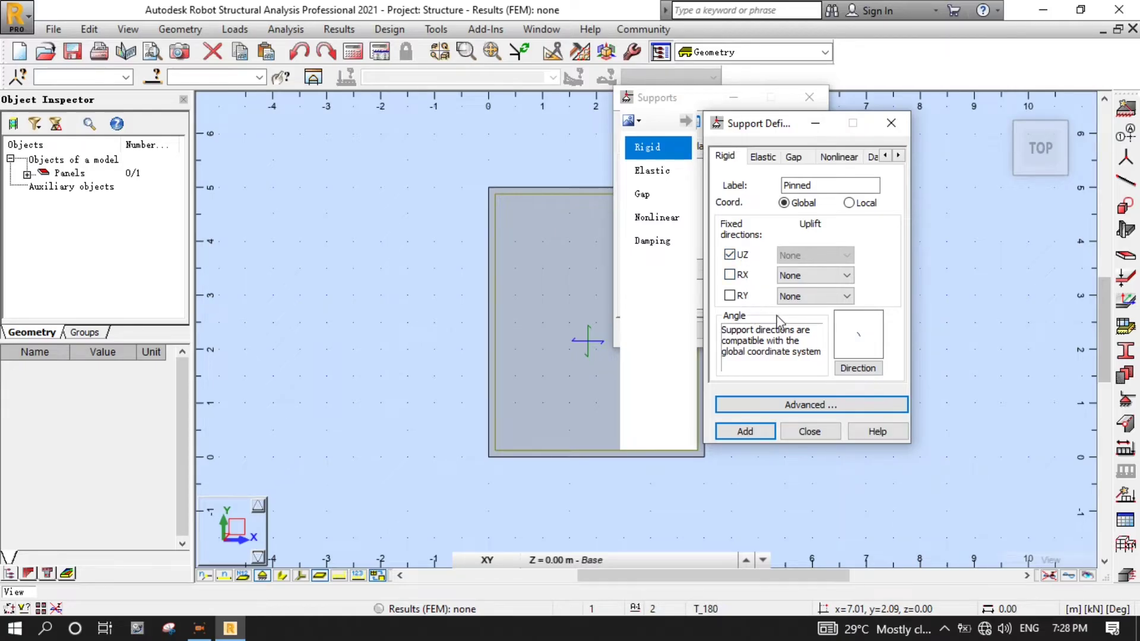
click(809, 431)
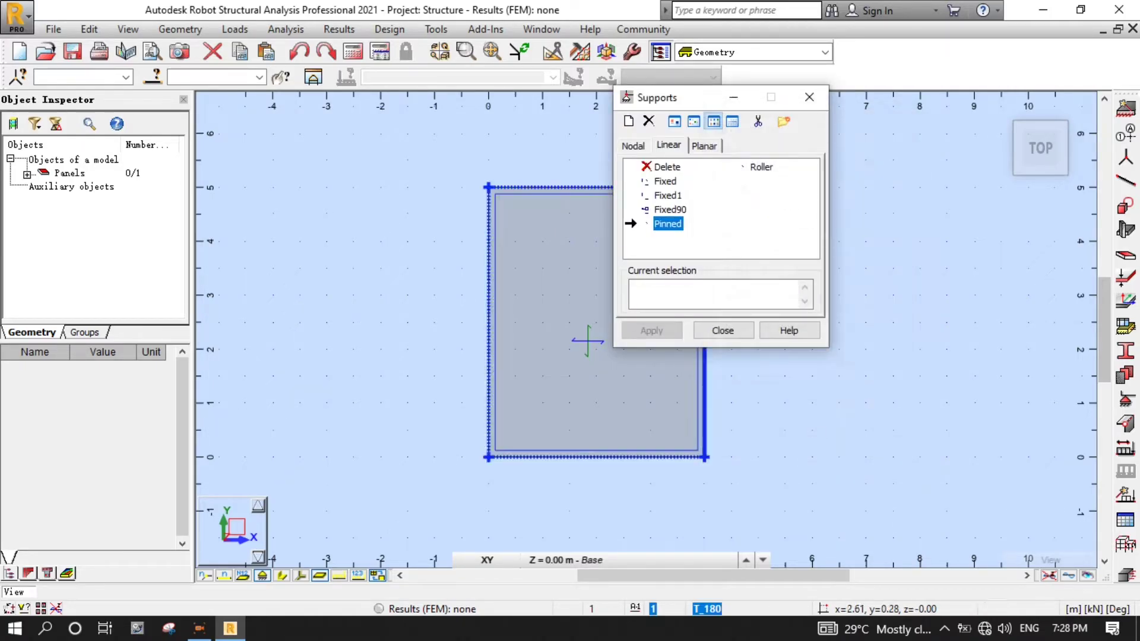
Assign Pinned linear supports to all four edges of the slab panel
click(669, 225)
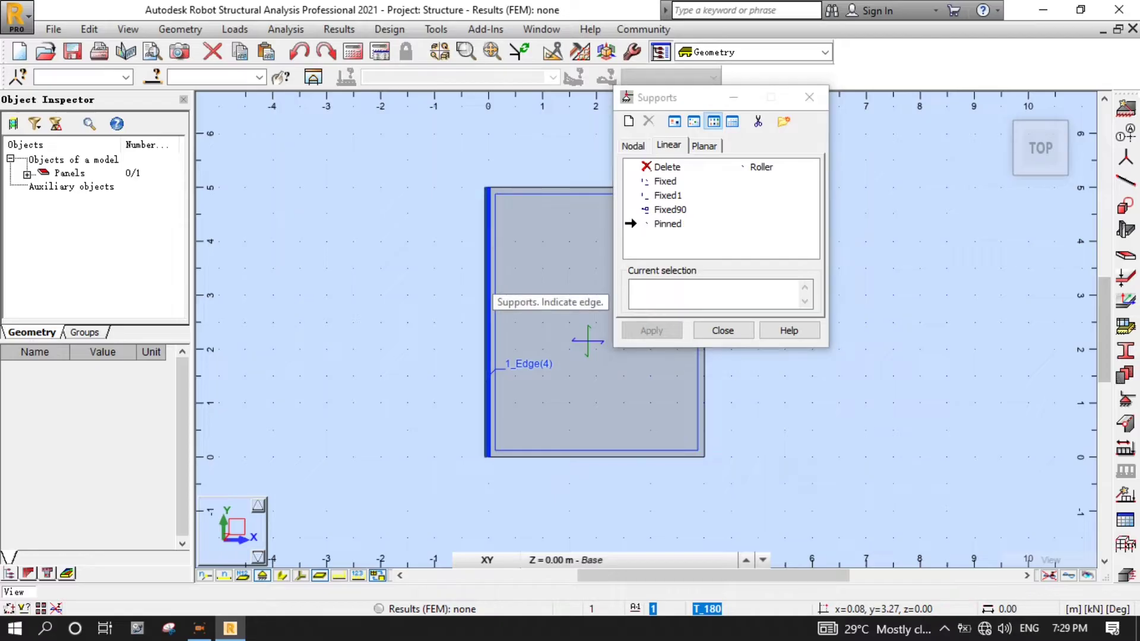
scroll(564, 360, down, 1)
scroll(564, 360, down, 1)
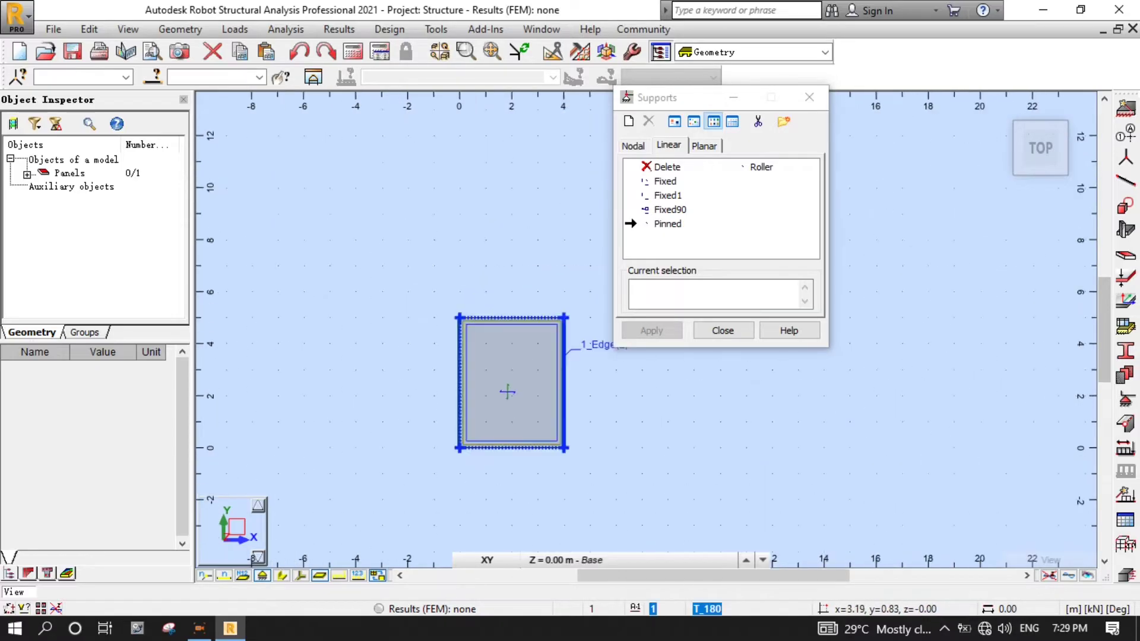
scroll(509, 391, up, 2)
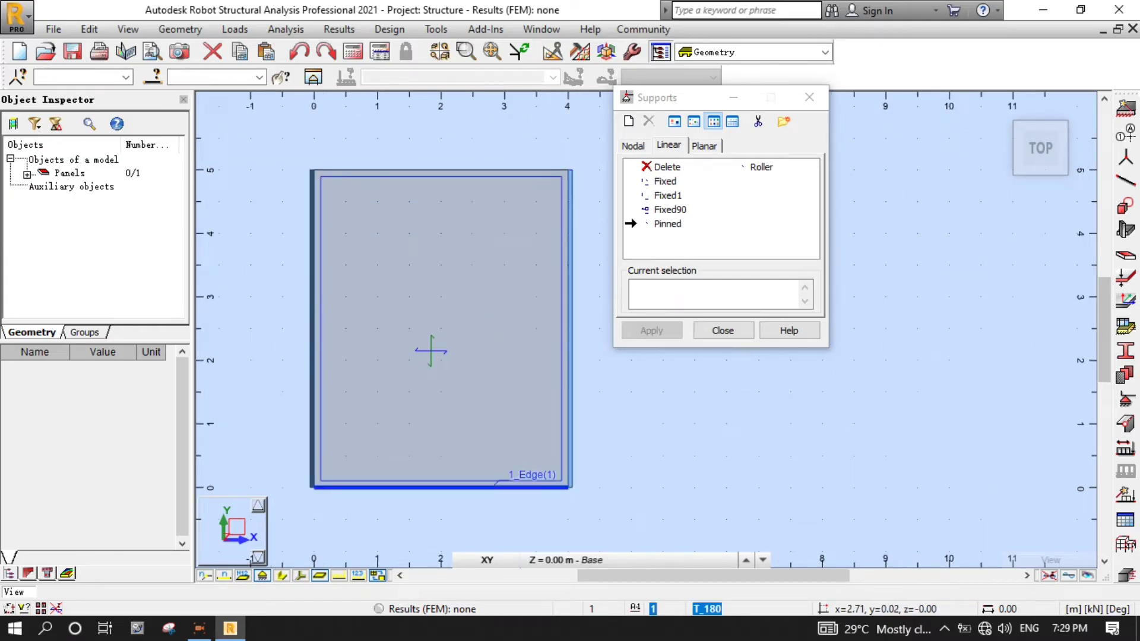
click(730, 331)
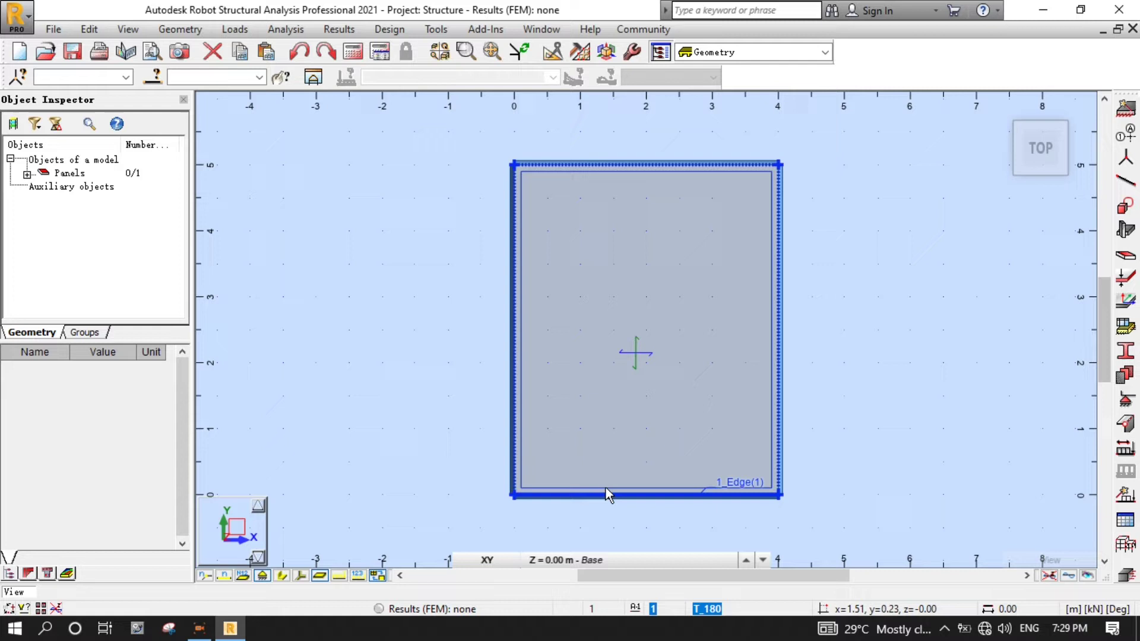
Show the model in 3D with the whole slab fitted to the view
click(496, 558)
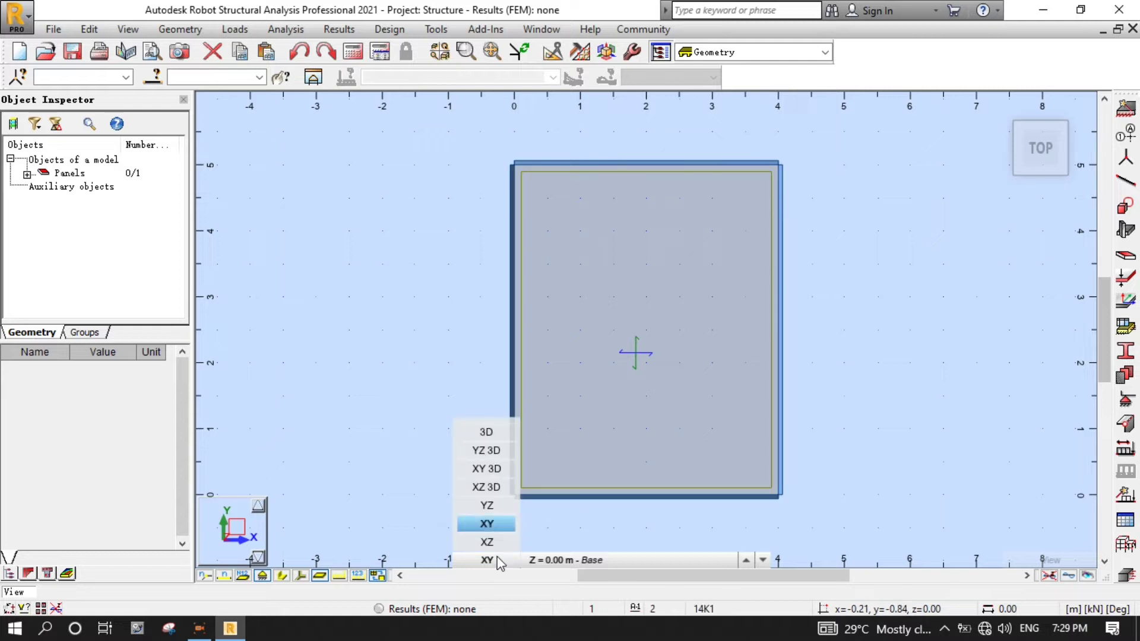
click(506, 435)
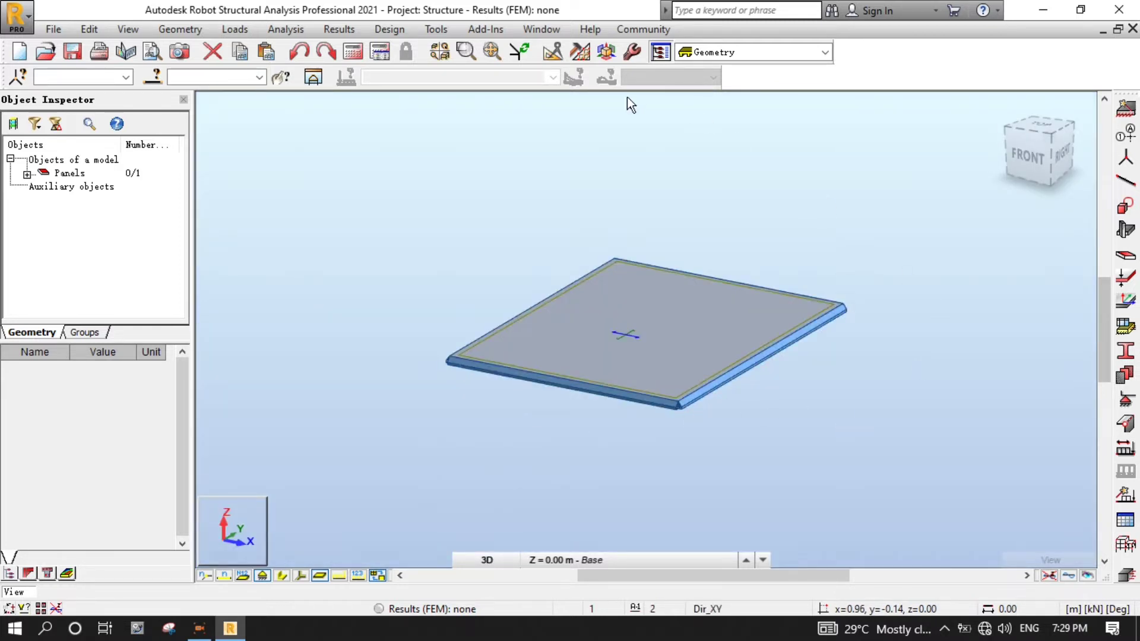
click(492, 51)
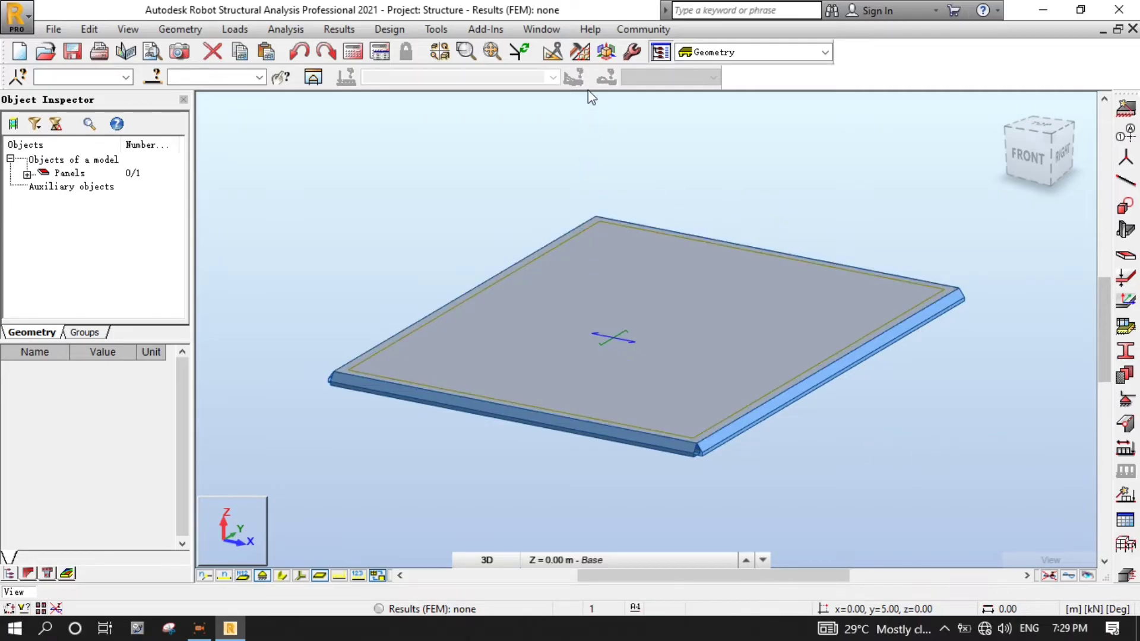
Set the slab panel's finite element mesh to an element size of 0.1 m with automatic selection of the meshing method
click(581, 54)
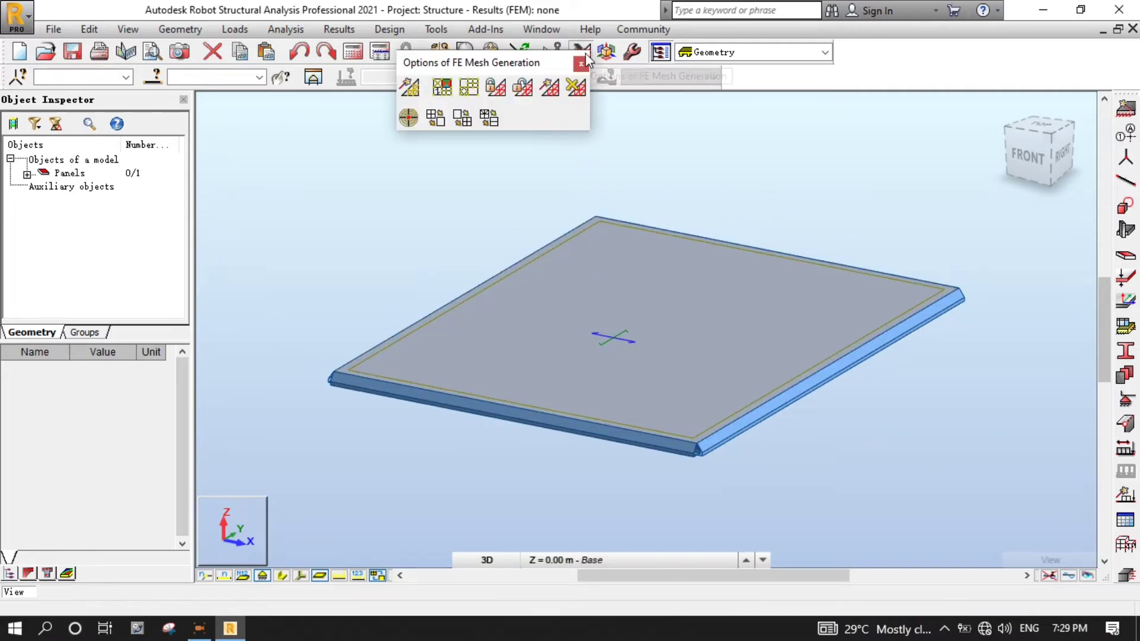
click(469, 89)
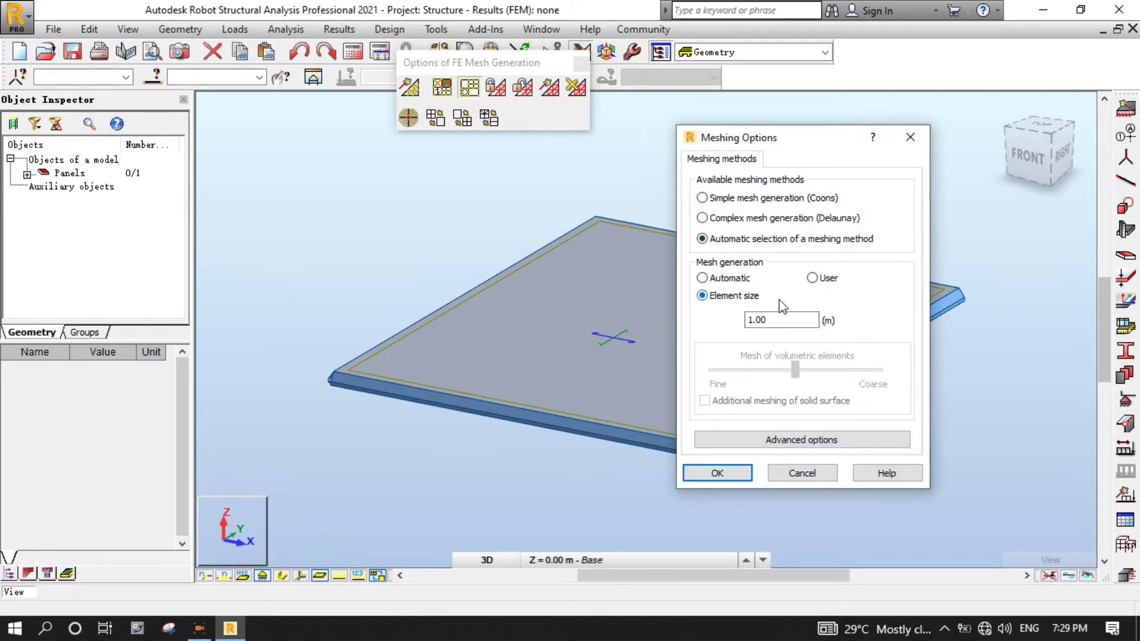
double_click(804, 319)
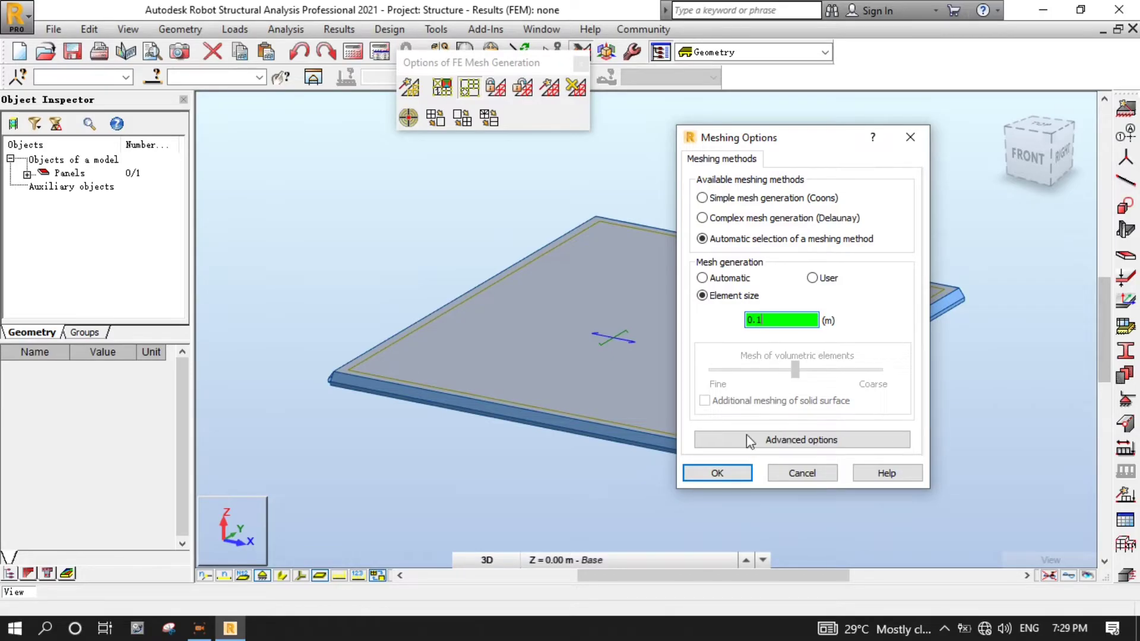
click(713, 474)
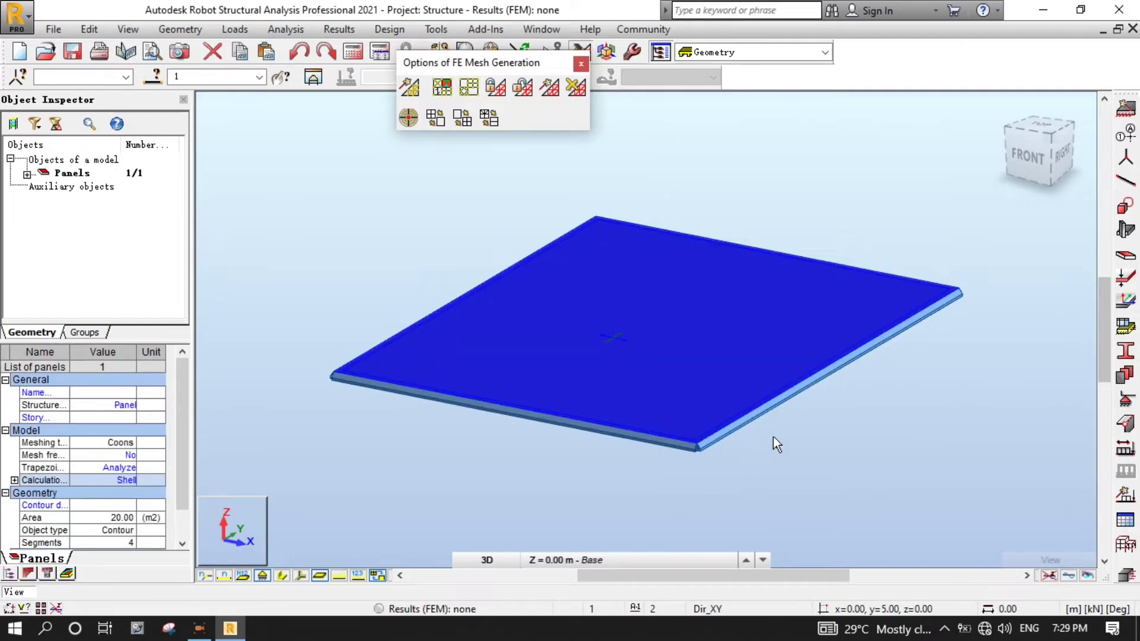
click(581, 66)
click(747, 180)
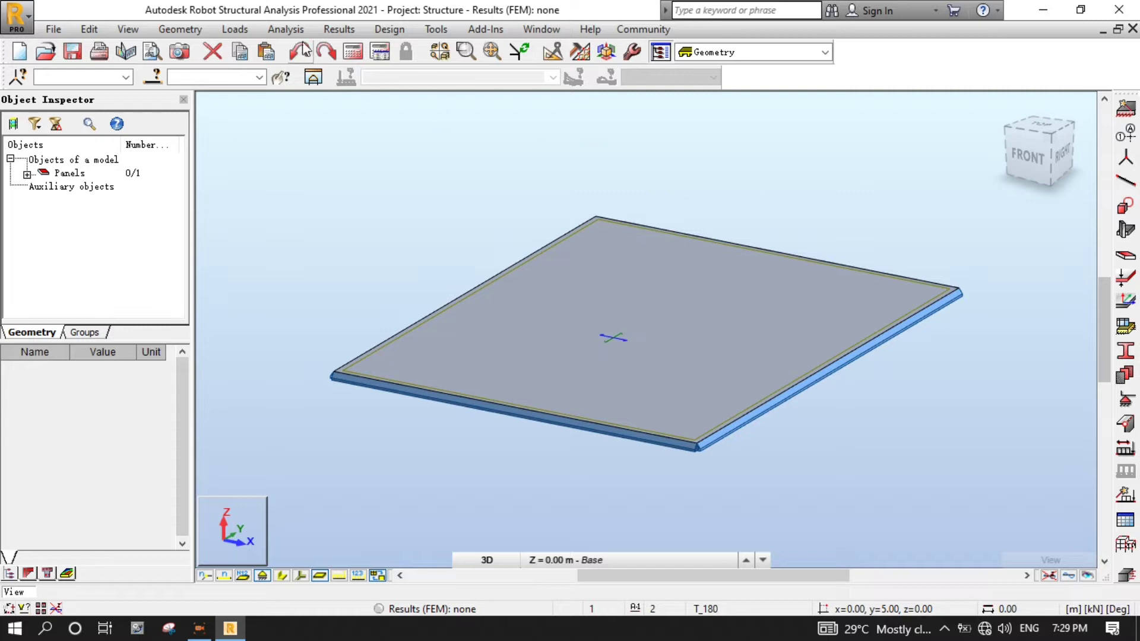
Generate the computational model of the slab and inspect the mesh nodes and edge supports
click(284, 30)
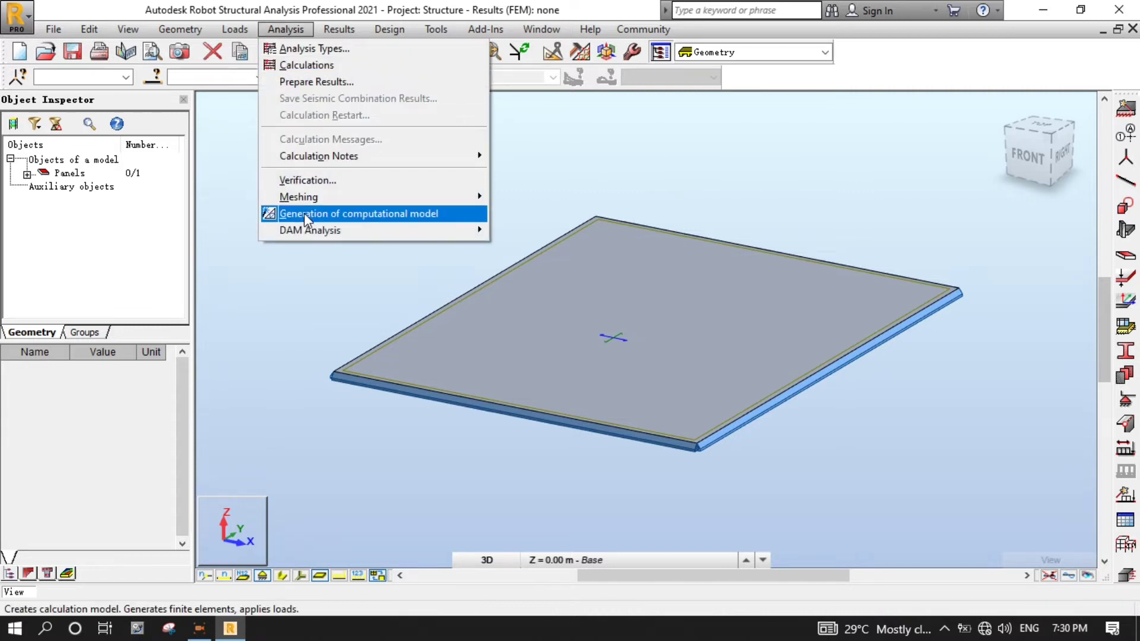
click(380, 216)
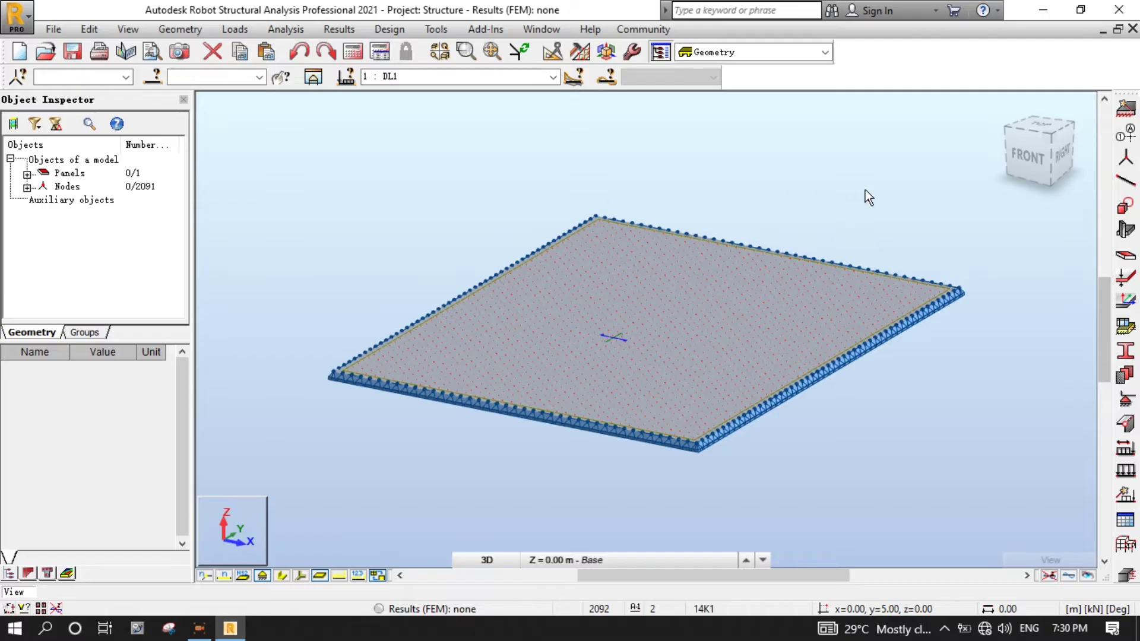
scroll(647, 418, up, 3)
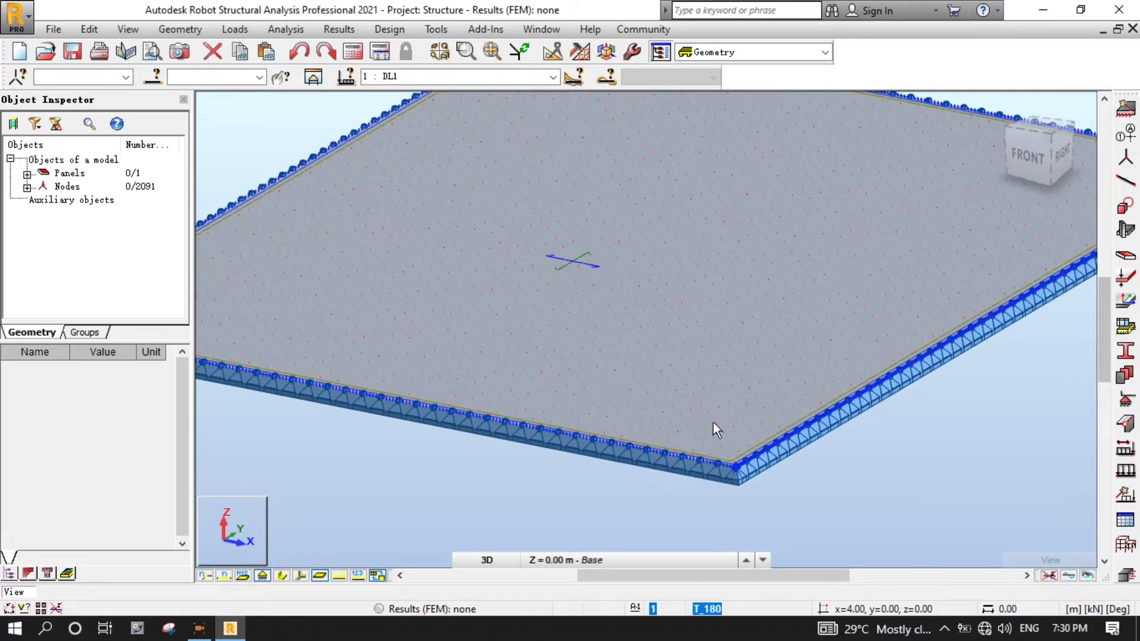
scroll(668, 318, down, 3)
scroll(867, 366, down, 1)
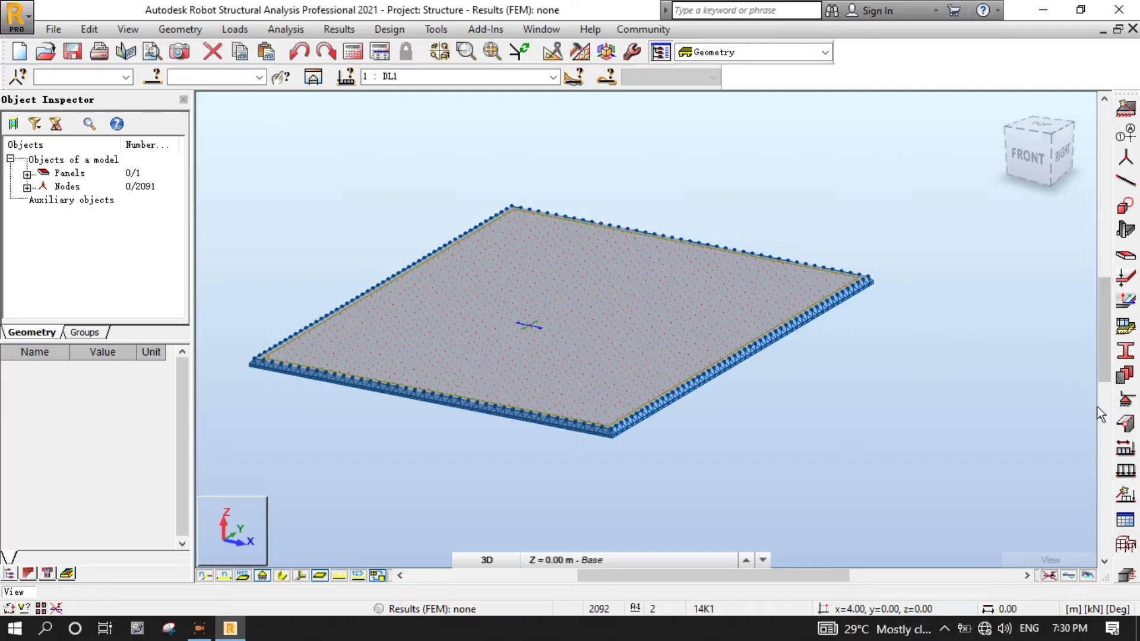
Add a load case of live nature named LL1 alongside the dead load case DL1
click(1125, 449)
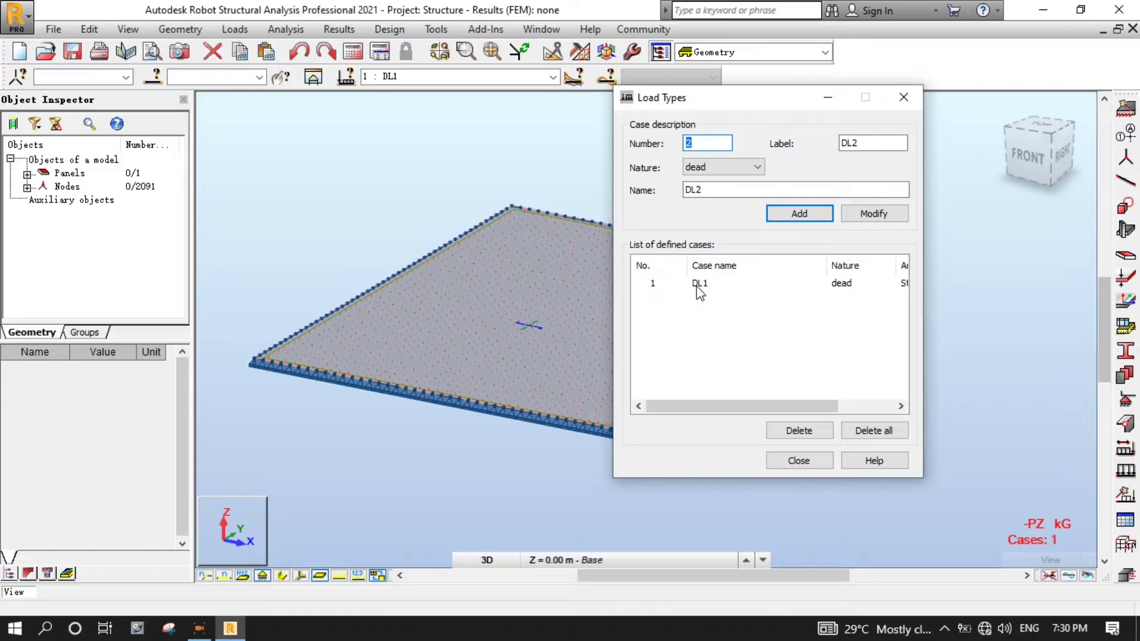
click(746, 167)
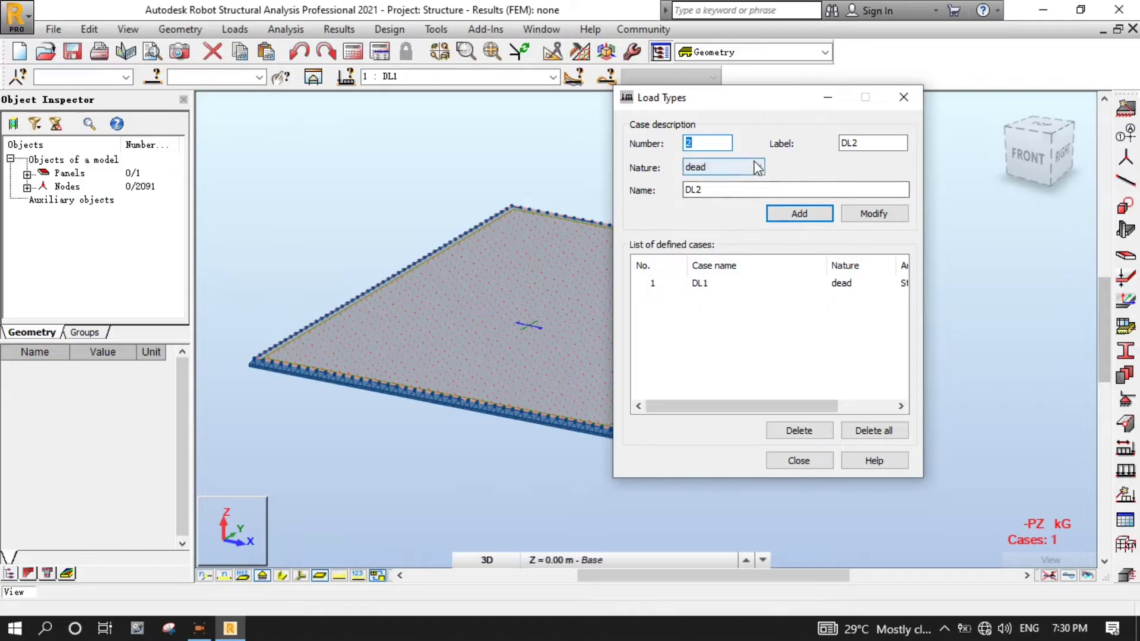
click(744, 194)
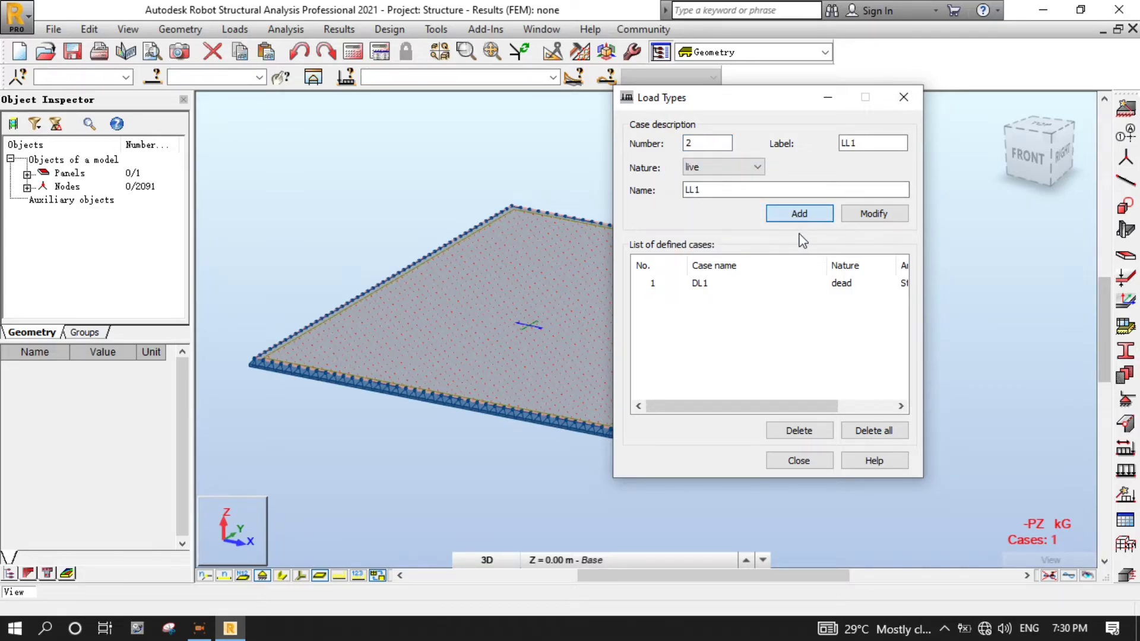
click(799, 213)
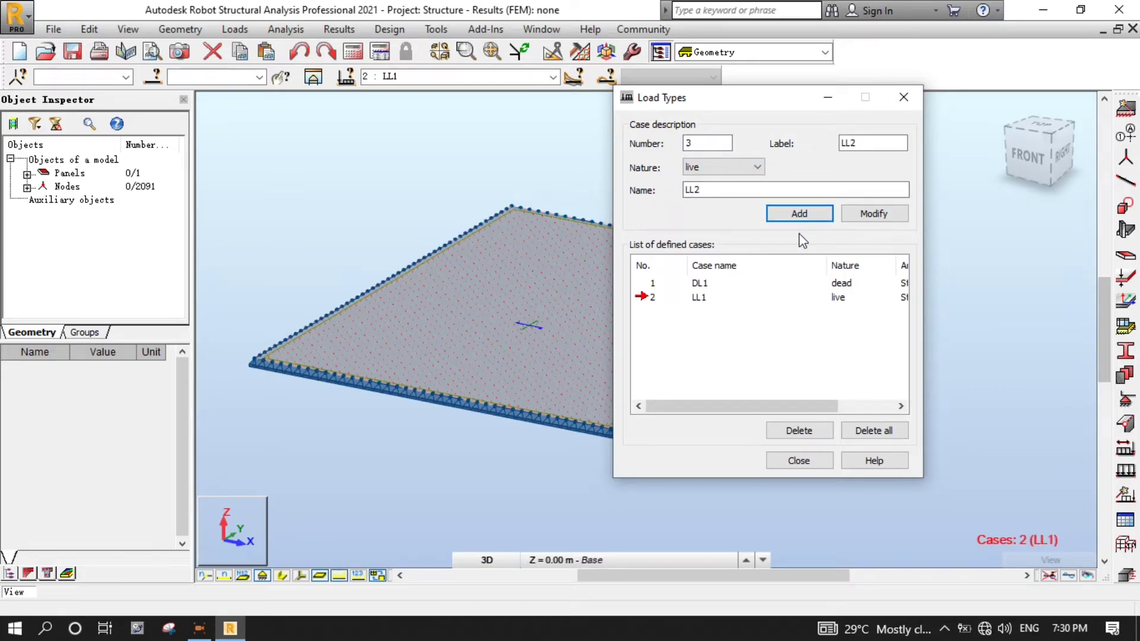
click(796, 463)
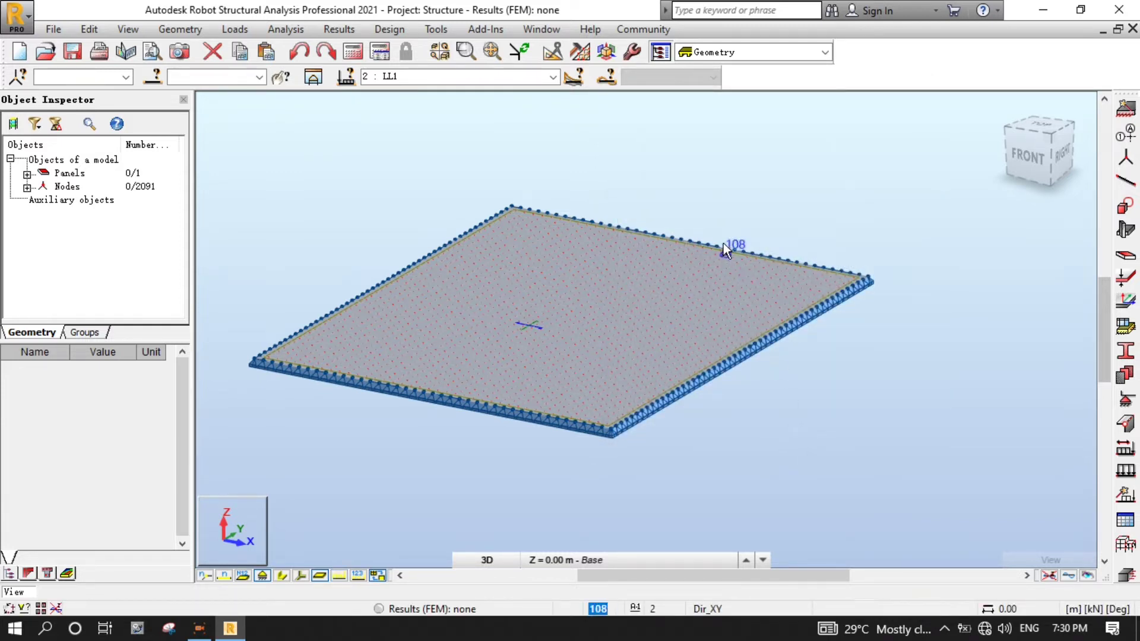
Apply a uniform planar load of -5 kPa in Z to slab panel 1 under load case DL1, with panel descriptions displayed
click(554, 77)
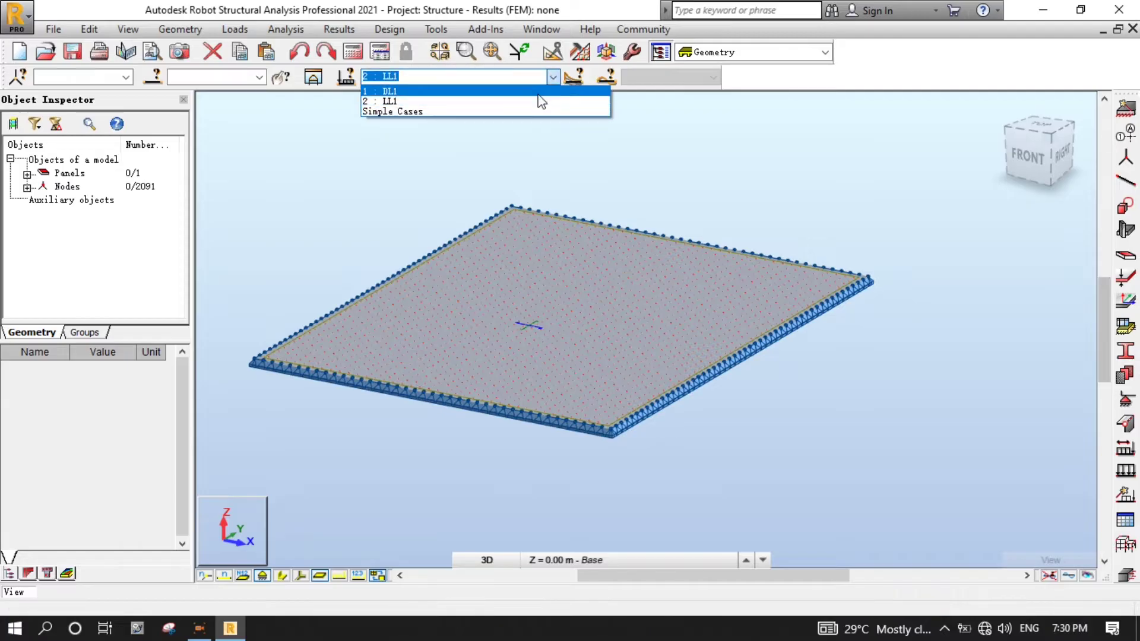
click(538, 92)
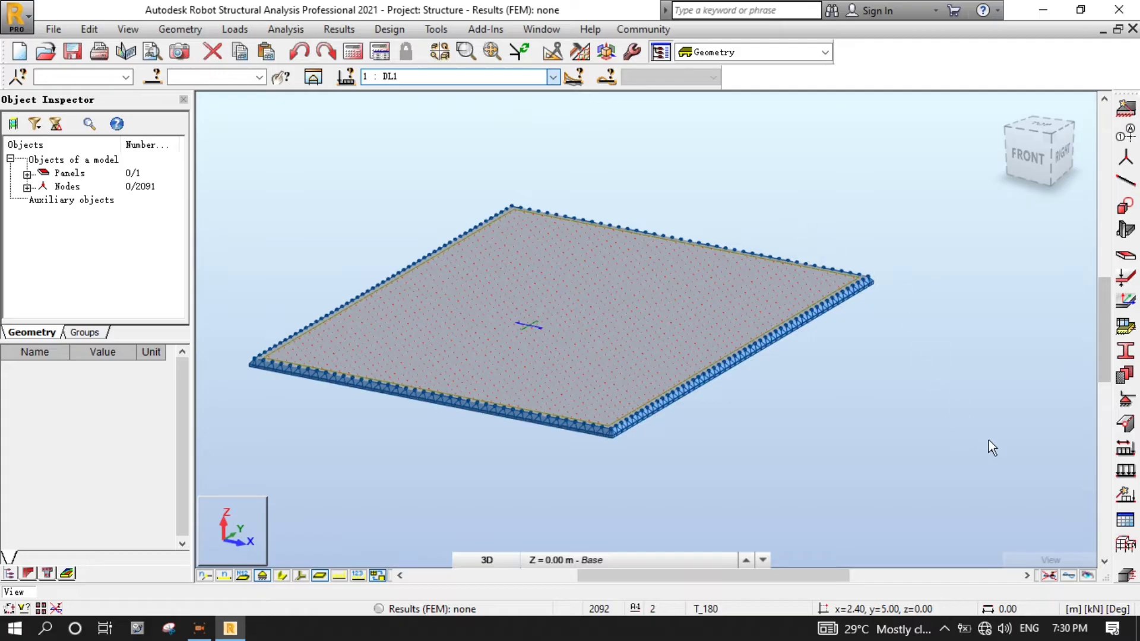
click(1125, 472)
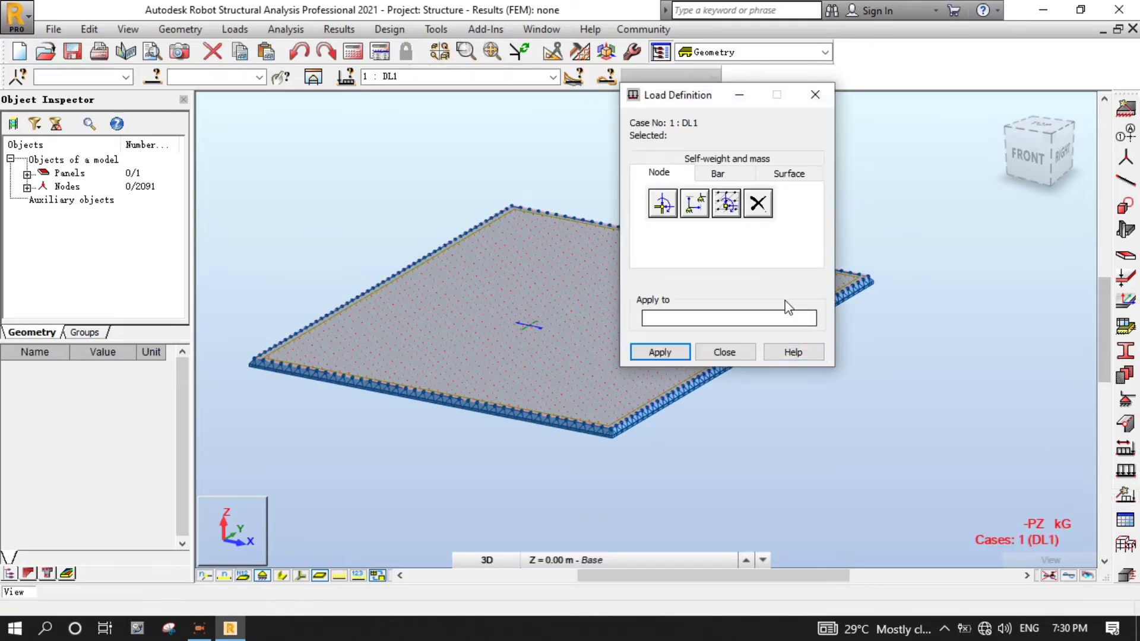
click(790, 174)
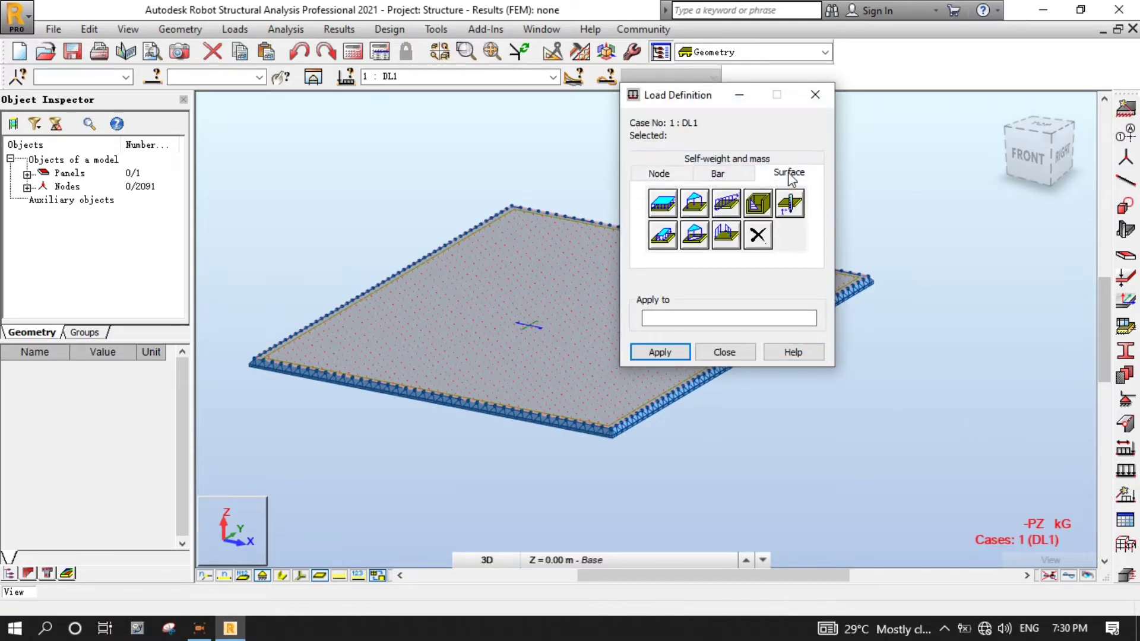
click(662, 205)
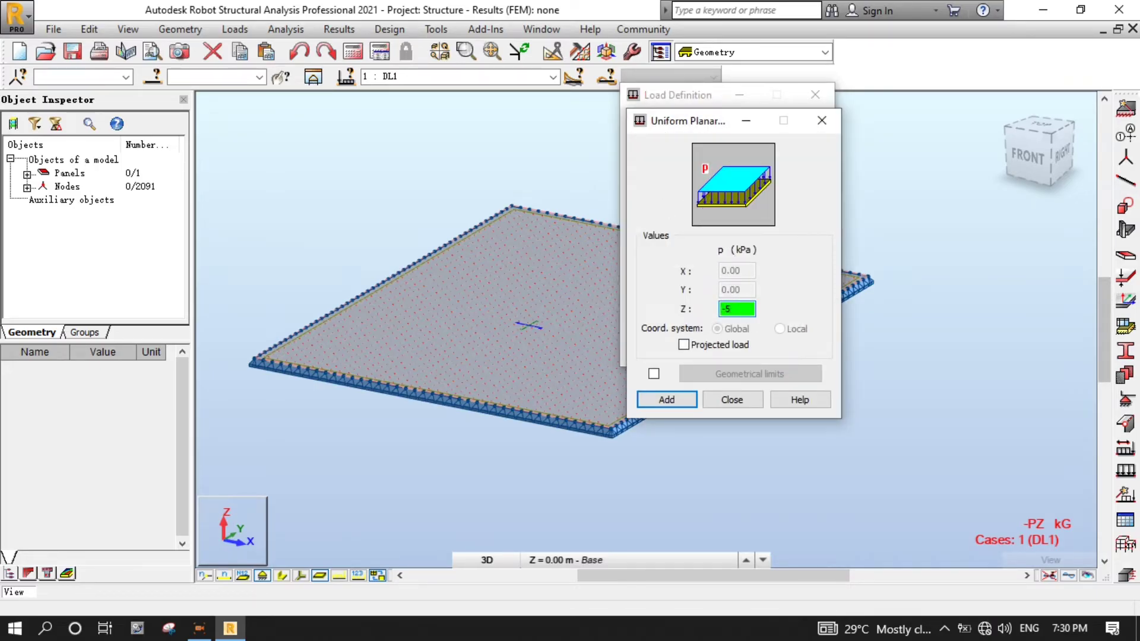
click(669, 400)
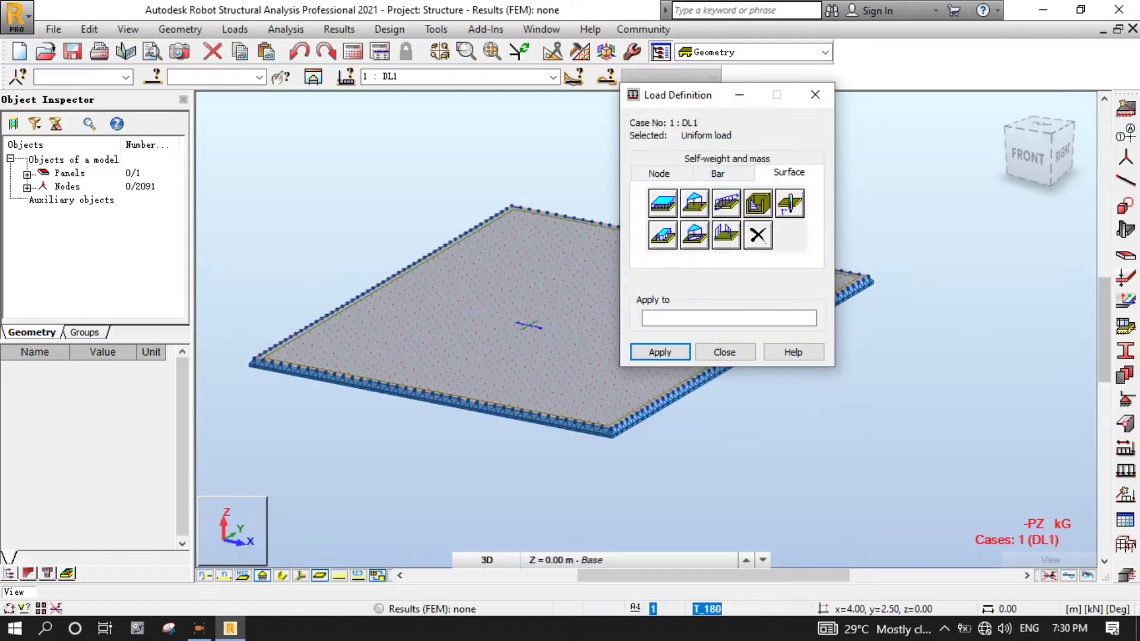
click(245, 579)
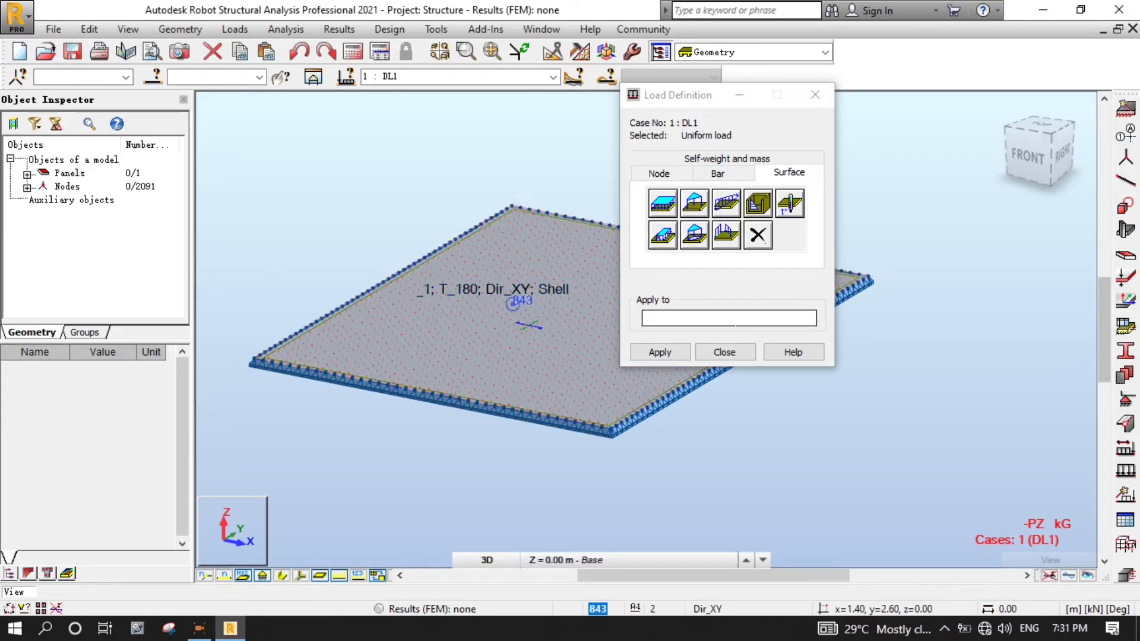
click(666, 352)
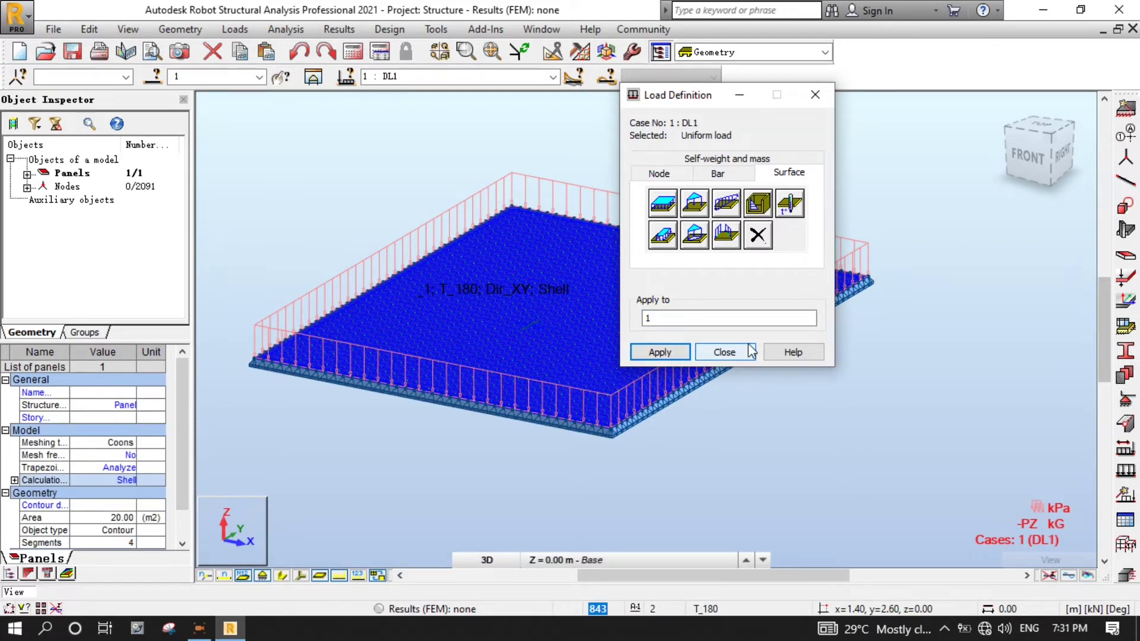
Apply a uniform planar load of -10 kPa in Z to slab panel 1 under load case LL1
click(538, 76)
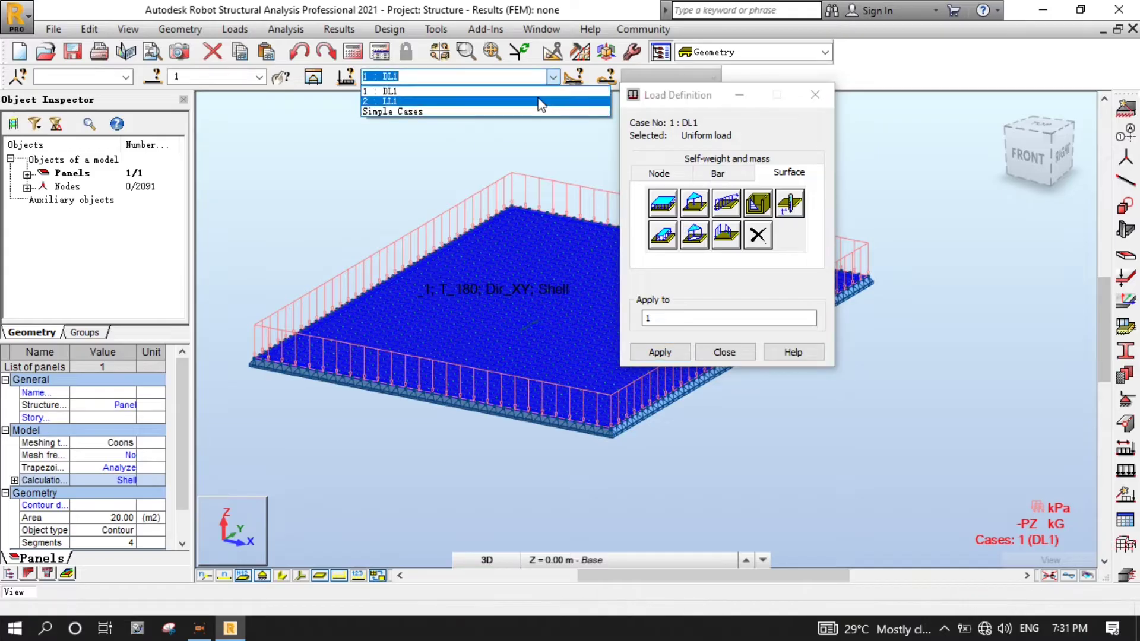
click(540, 101)
click(663, 203)
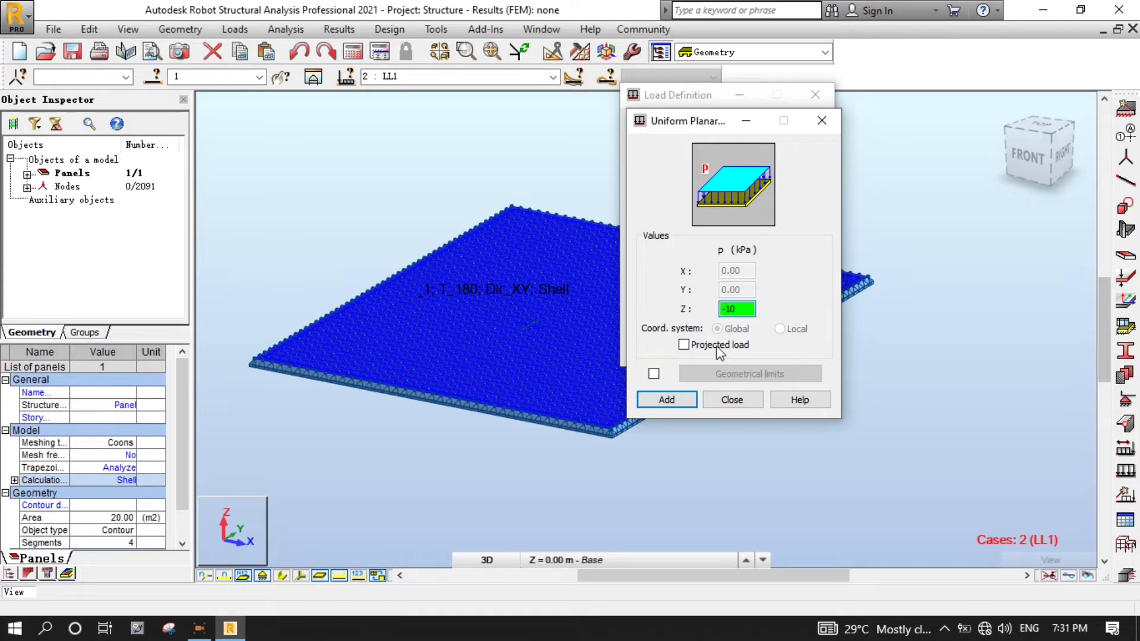
click(666, 400)
click(659, 352)
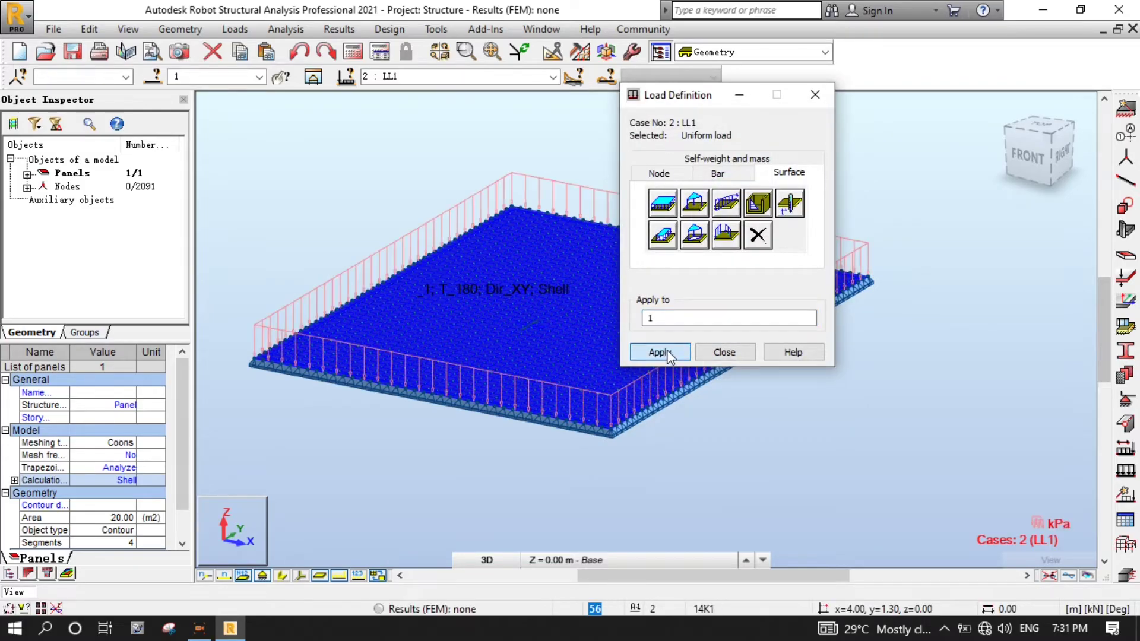
click(735, 355)
Clear the slab selection and hide the panel description and the mesh points inside the panel
click(875, 411)
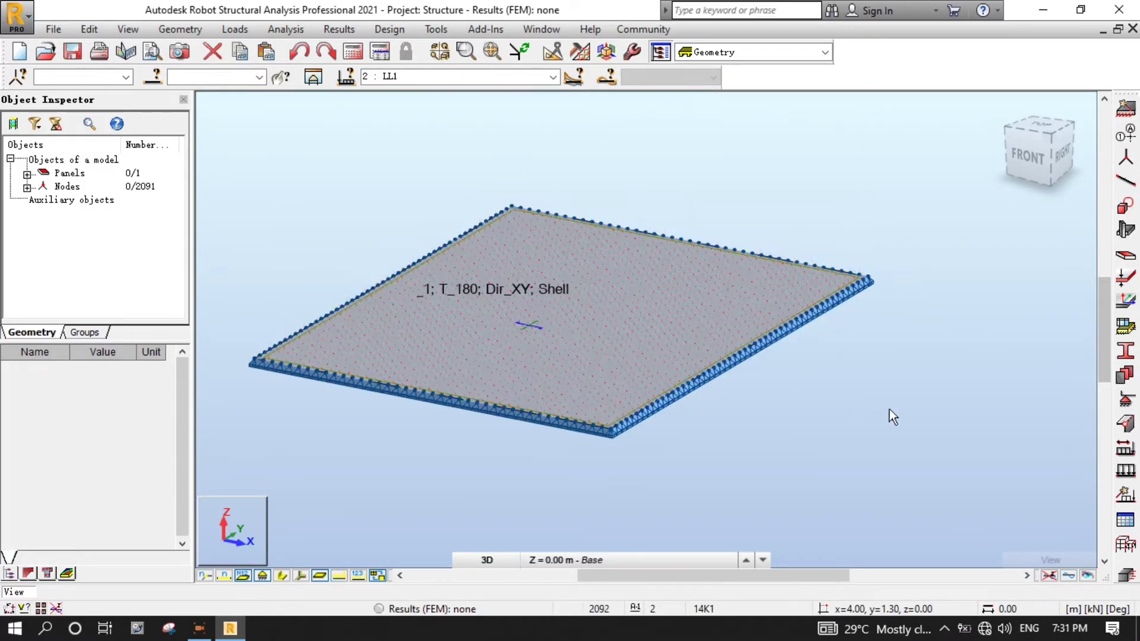
click(240, 578)
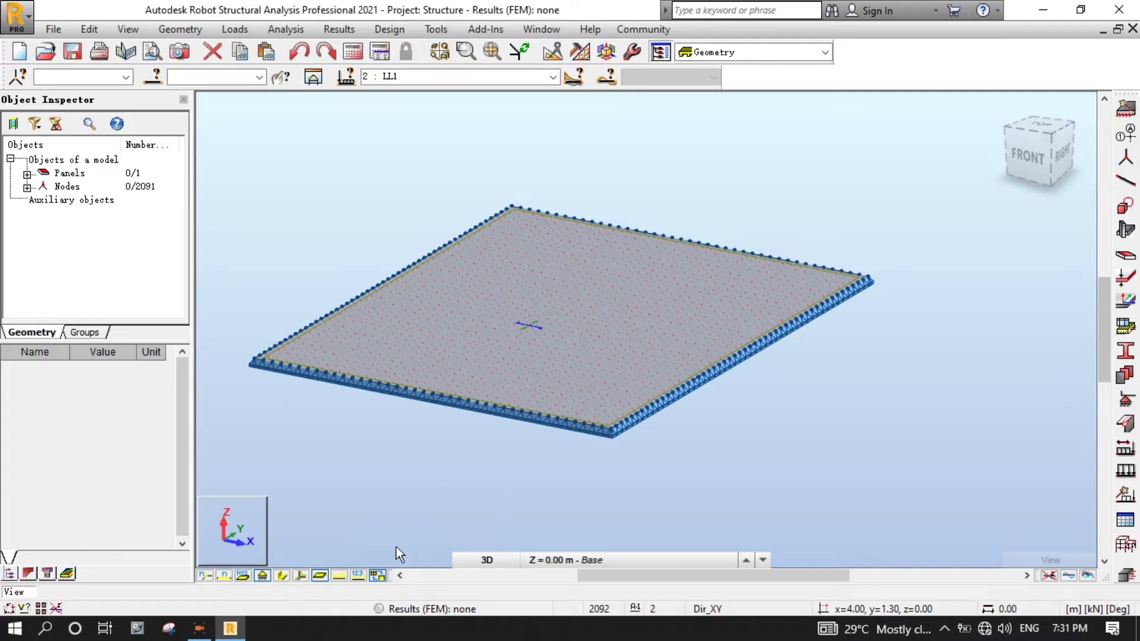
click(376, 575)
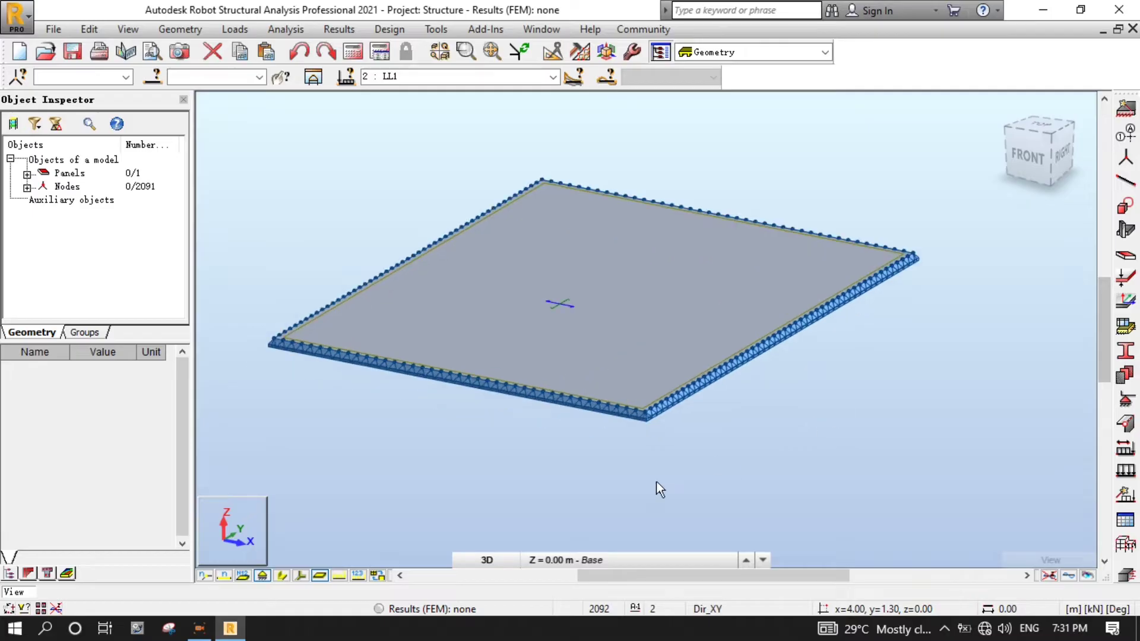
Generate manual BS8110 combinations for ULS/1 (1*1.40 + 2*1.60) and SLS/1 (1*1.00 + 2*1.00)
click(239, 34)
click(247, 101)
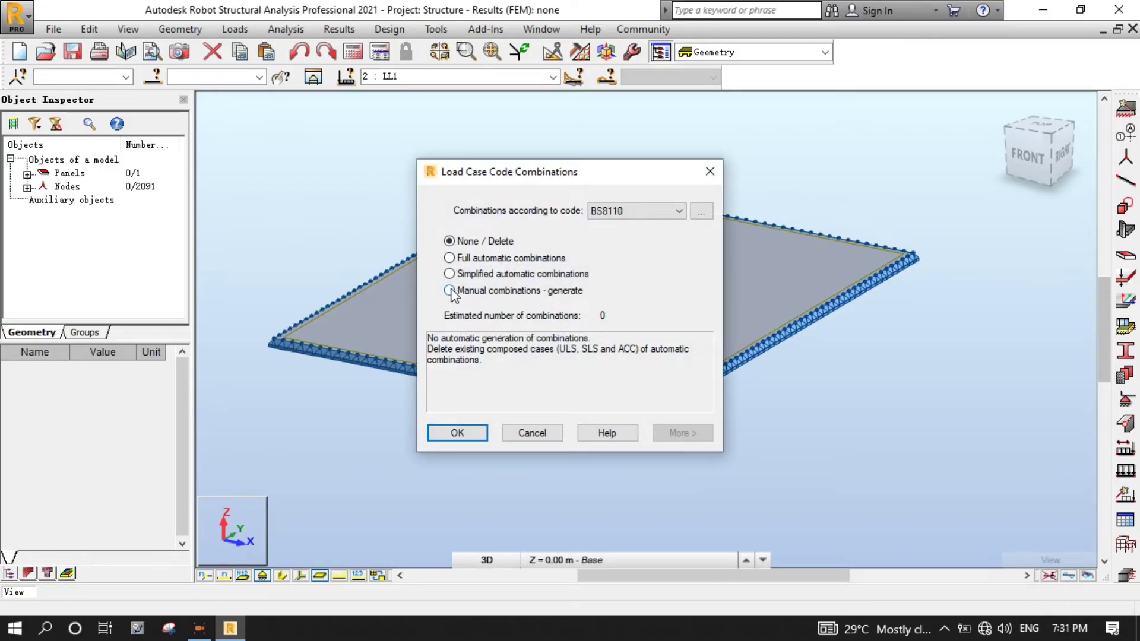
click(449, 290)
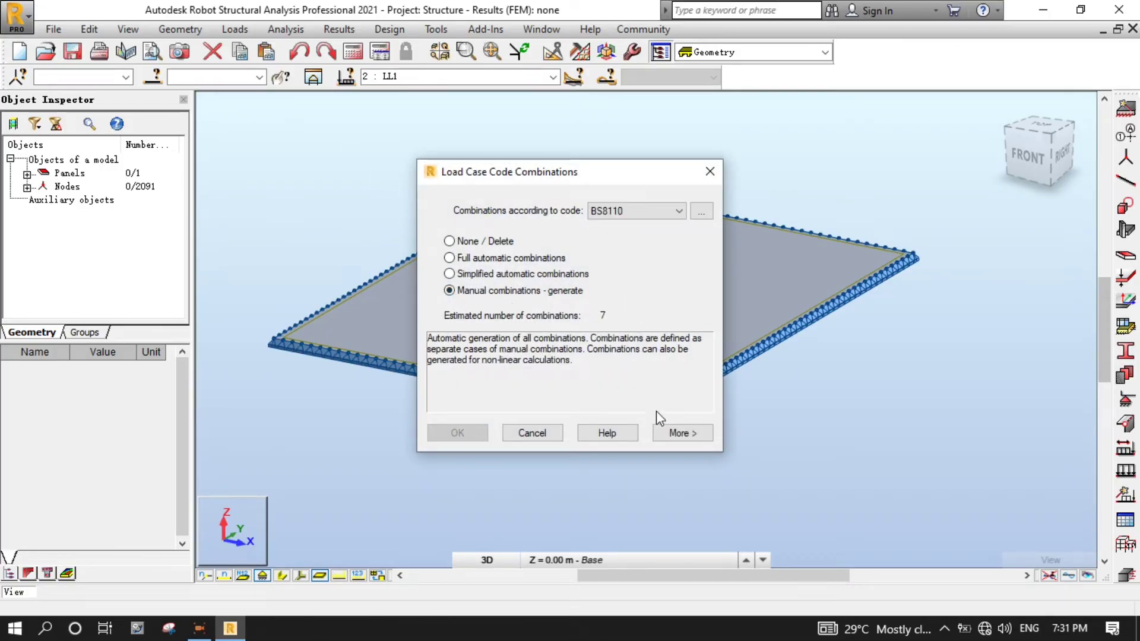
click(678, 432)
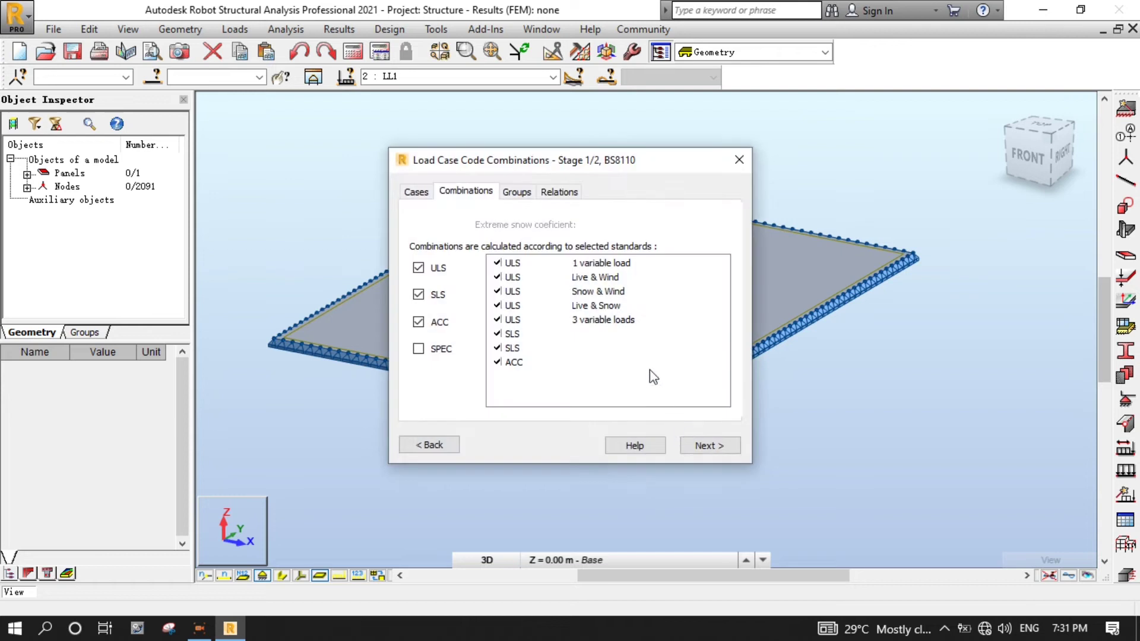
click(710, 447)
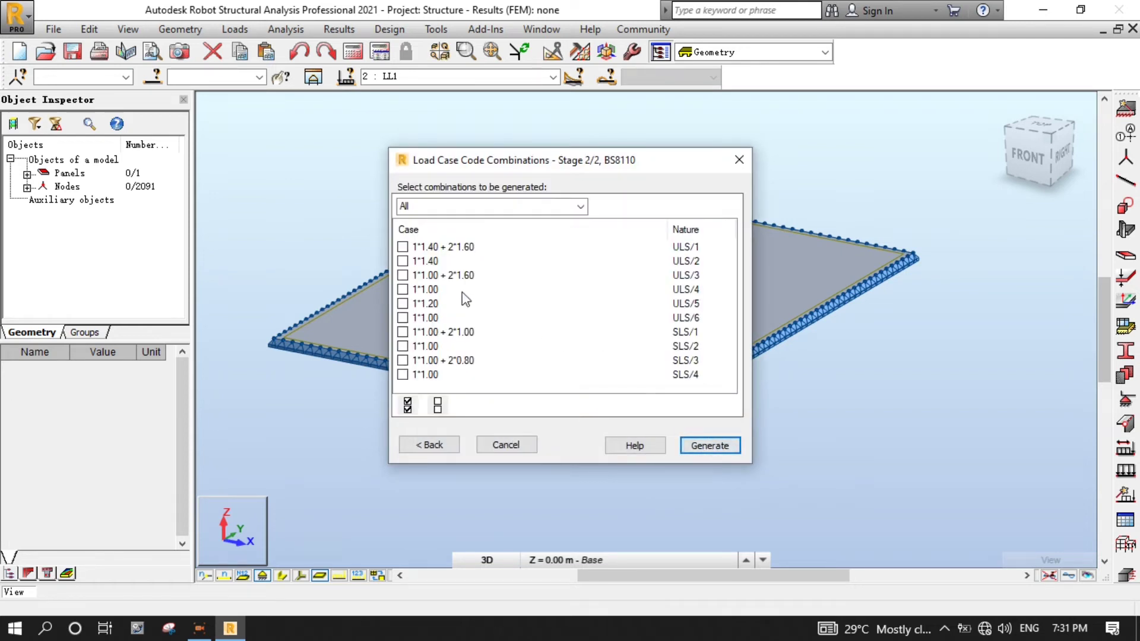
click(403, 247)
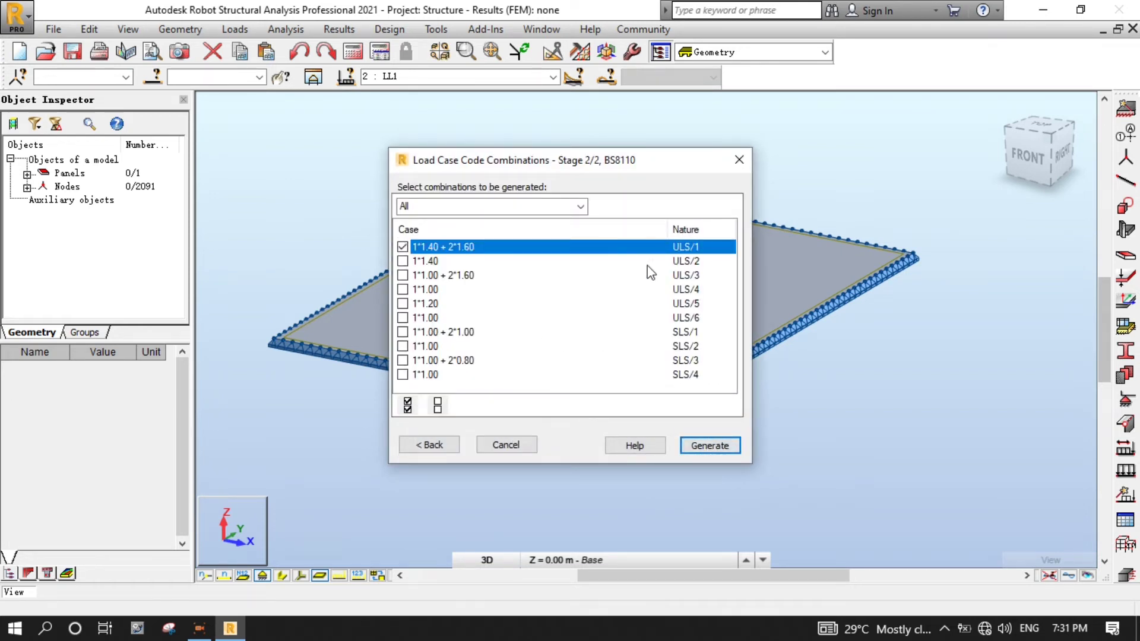
click(403, 332)
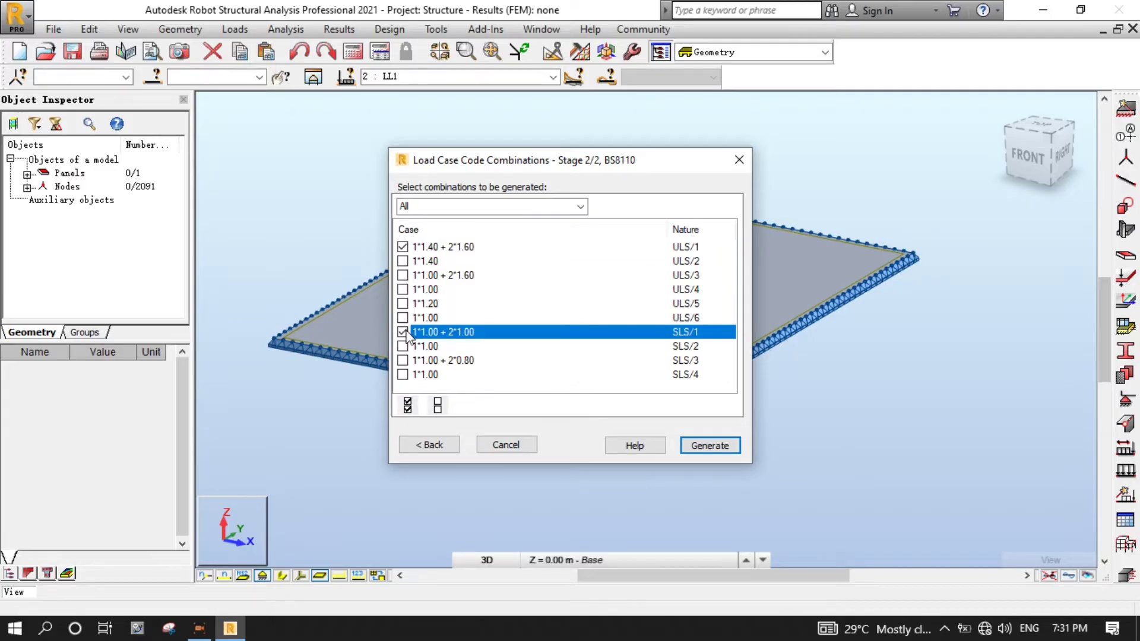
click(700, 446)
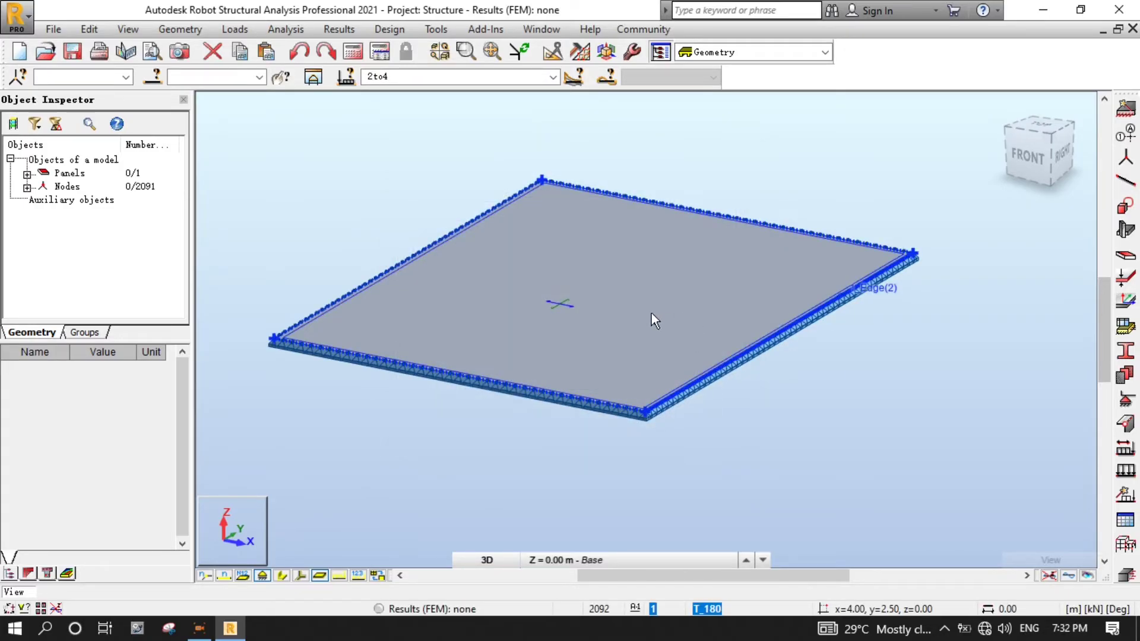
Review the list of load cases and combinations and run the structural calculation of the slab
click(554, 78)
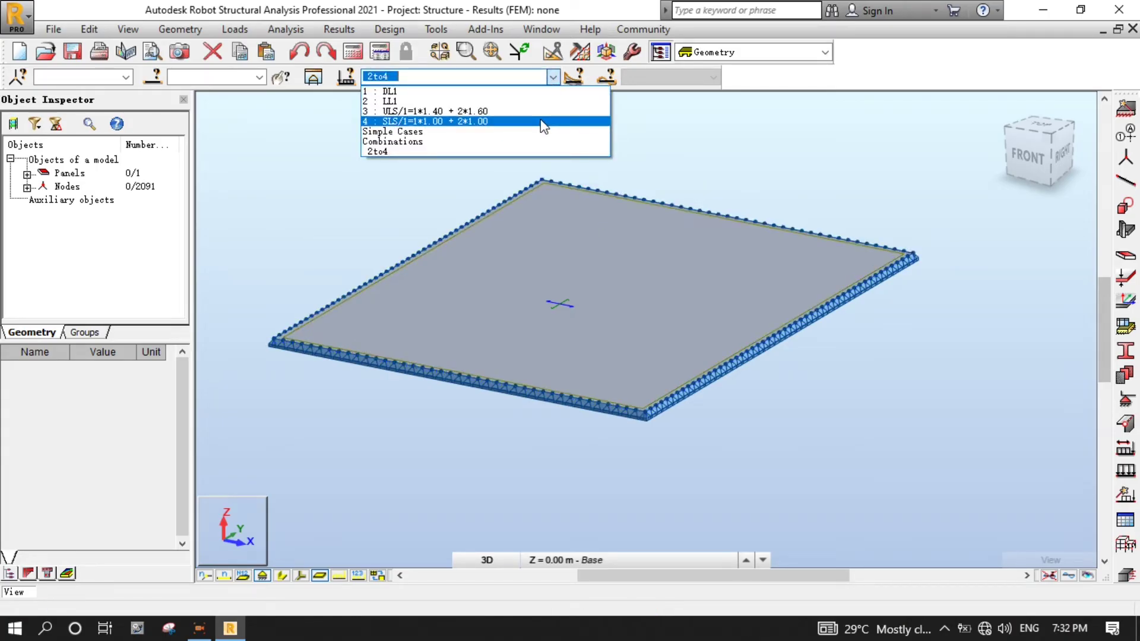
click(694, 136)
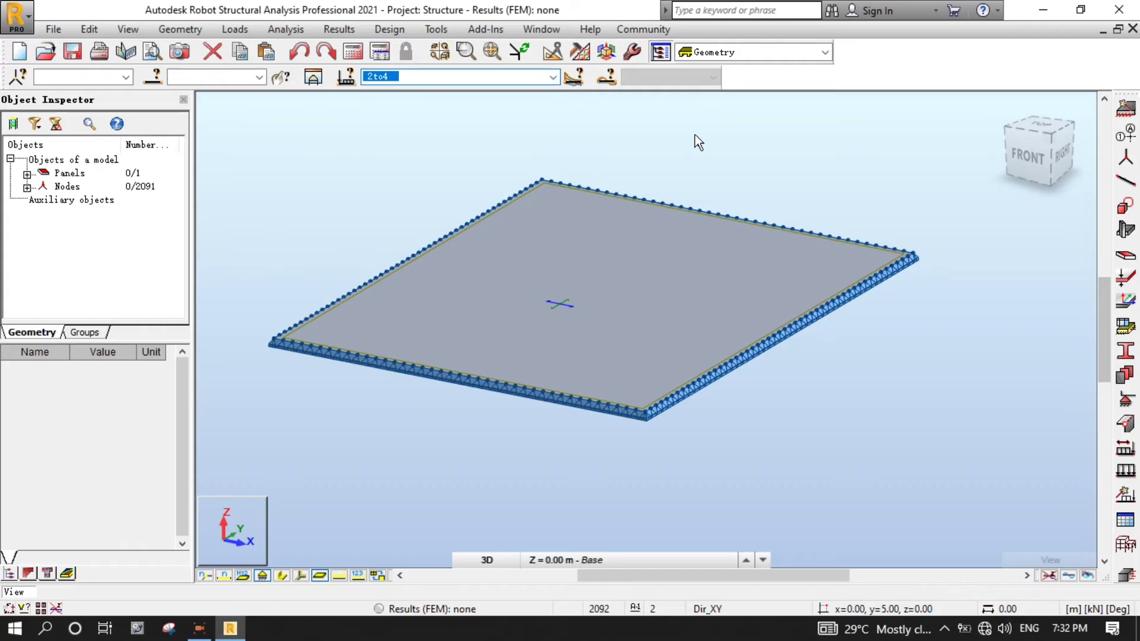
click(363, 52)
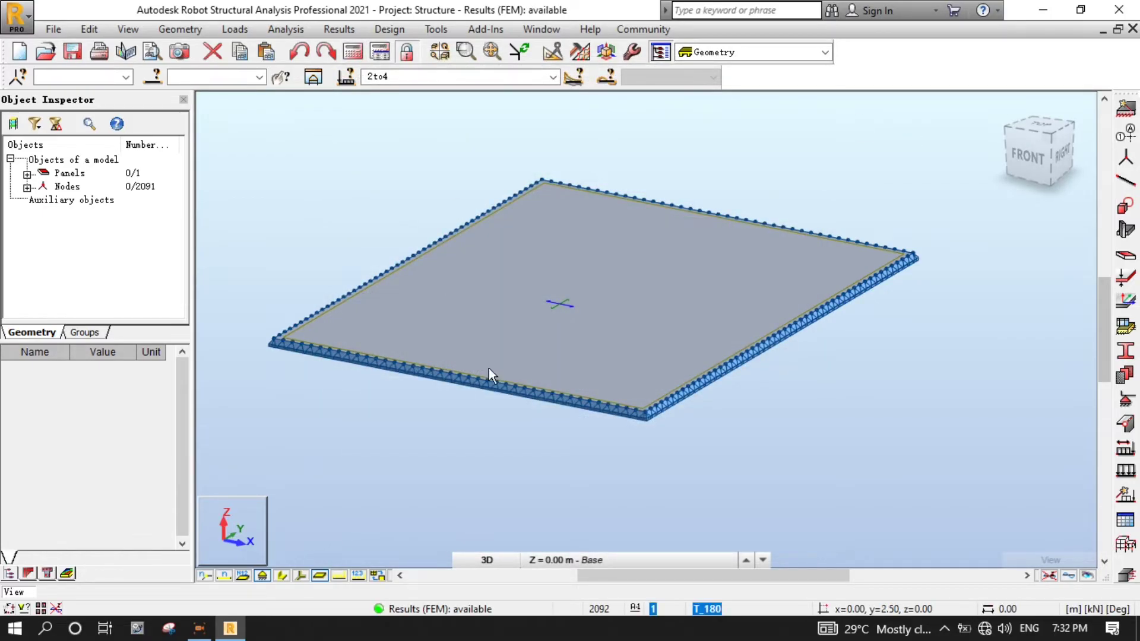
Display a Z displacement map with descriptions for combination SLS/1=1*1.00 + 2*1.00 in a new window with the scale displayed
shift+middle_drag(490, 375, 469, 408)
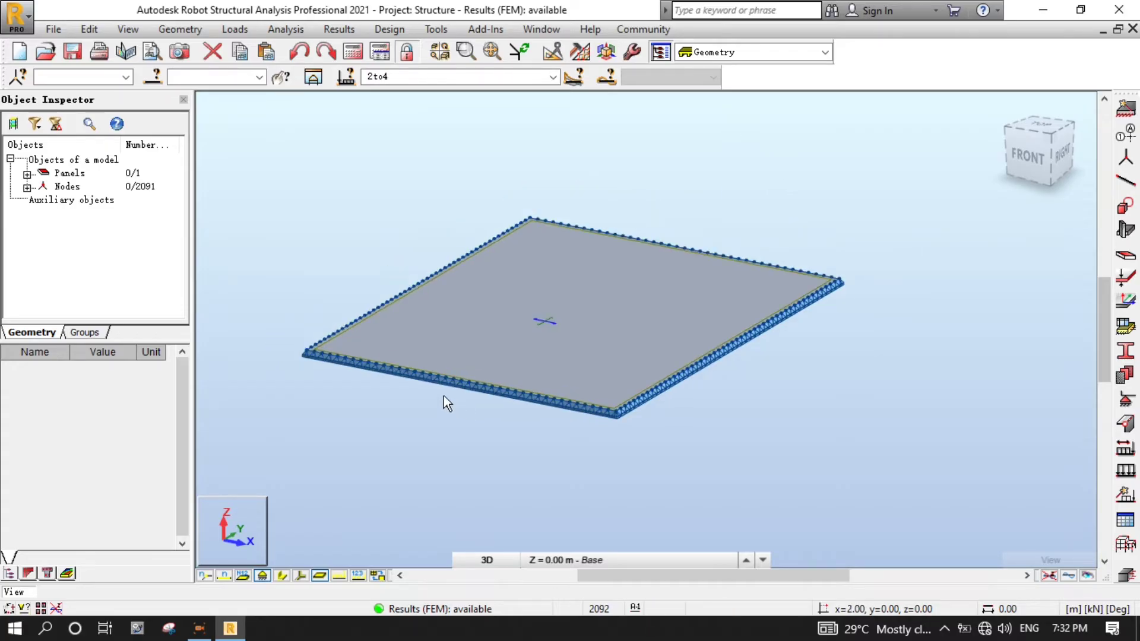
scroll(401, 383, down, 1)
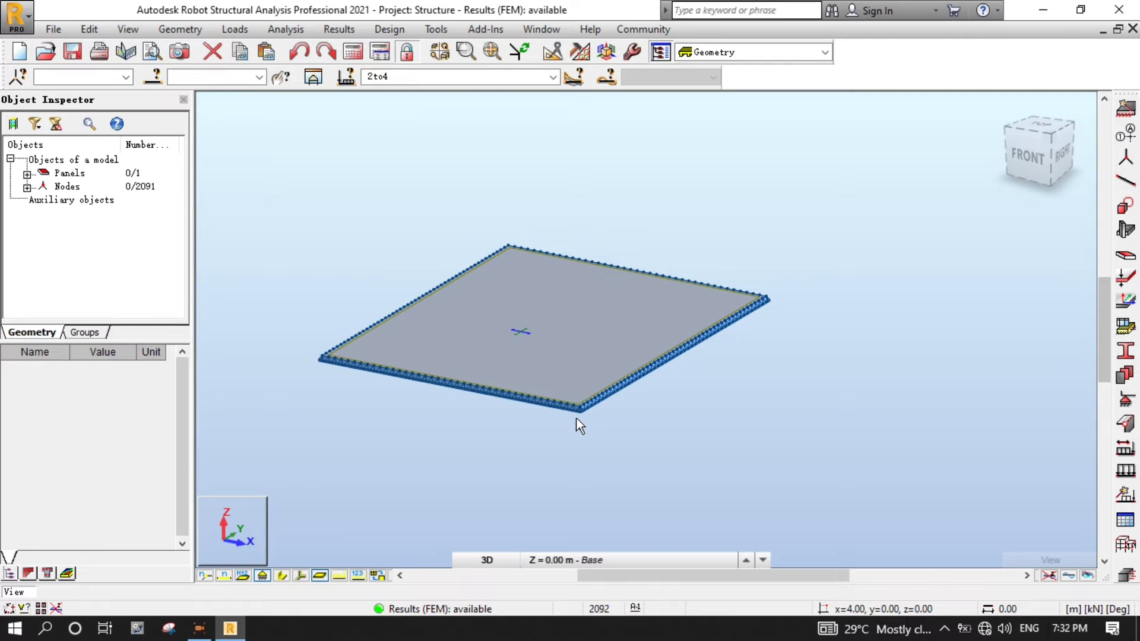
scroll(543, 418, down, 1)
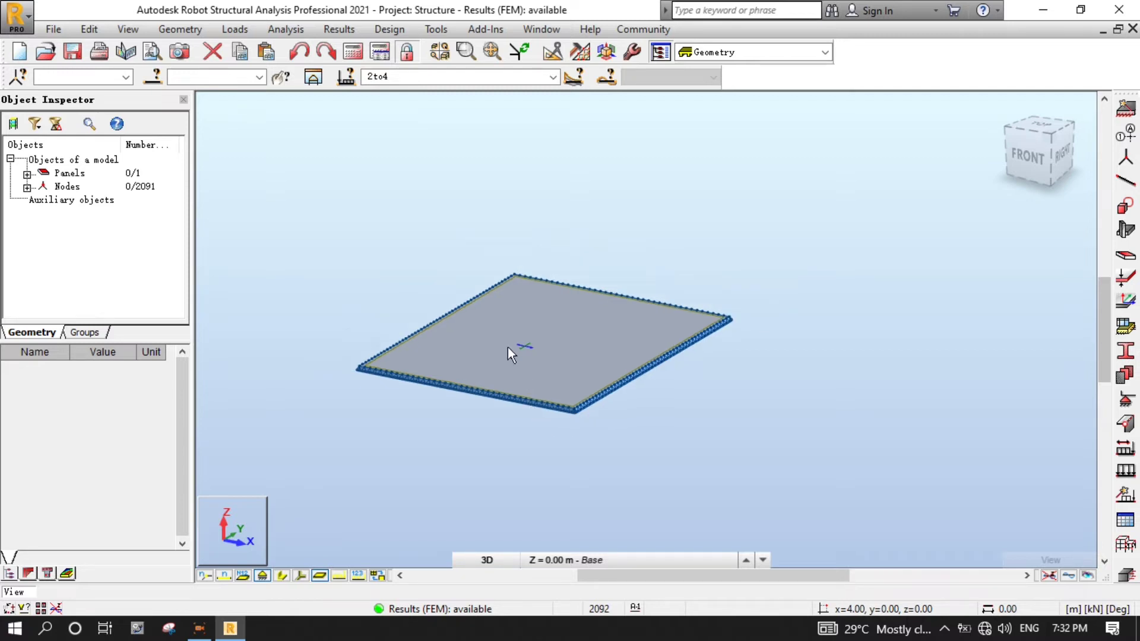
click(351, 31)
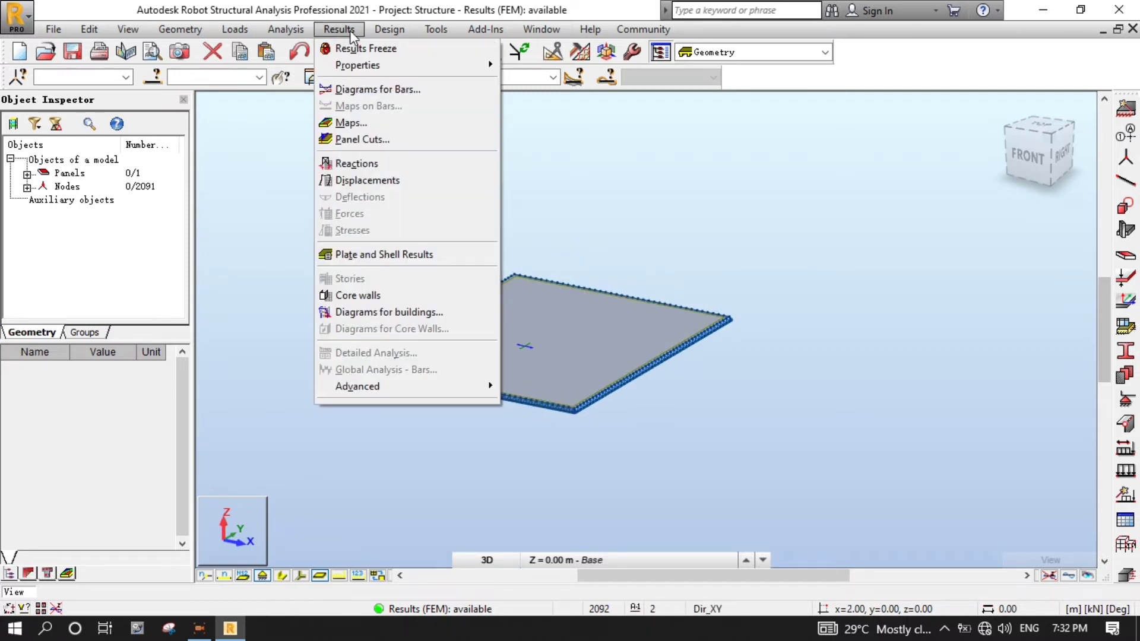
click(350, 121)
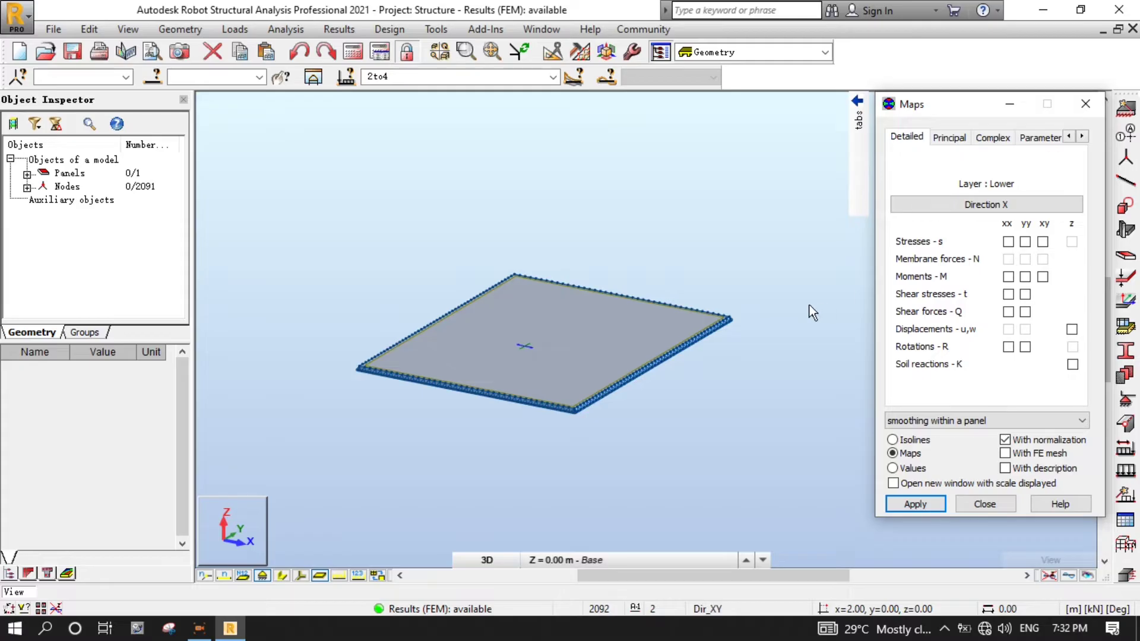
click(553, 77)
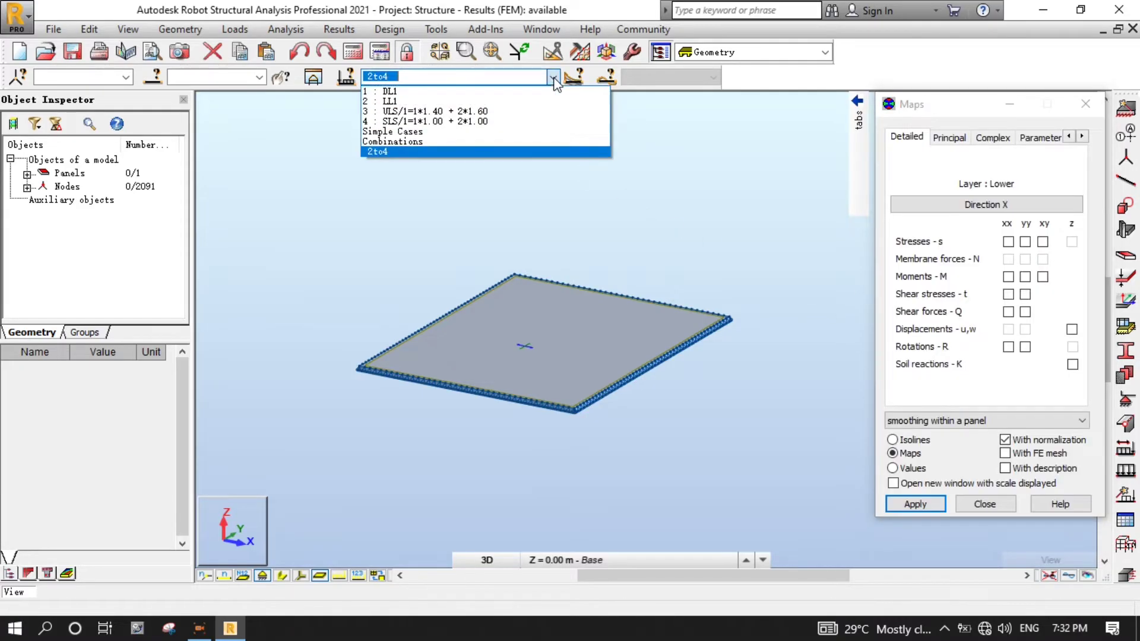
click(469, 122)
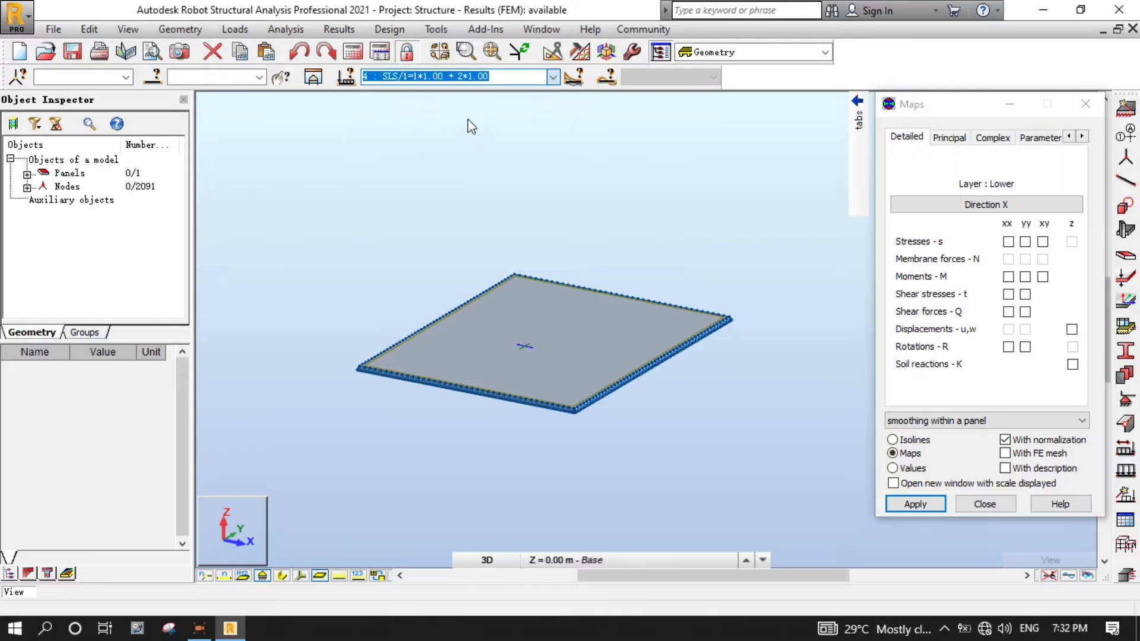
click(1072, 330)
click(1072, 330)
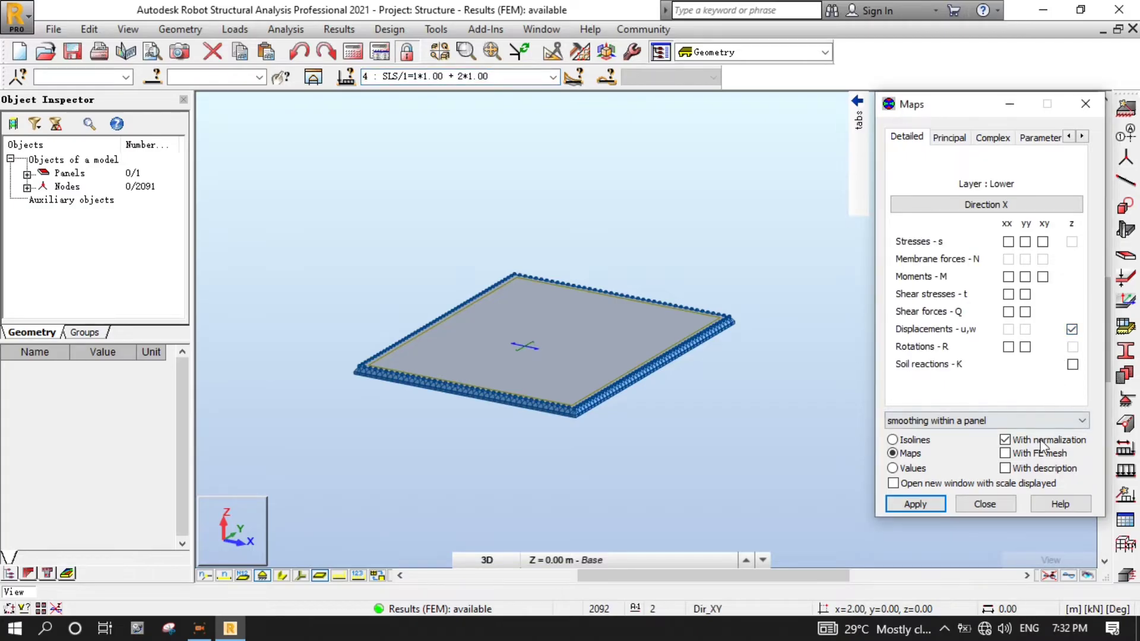
click(1005, 469)
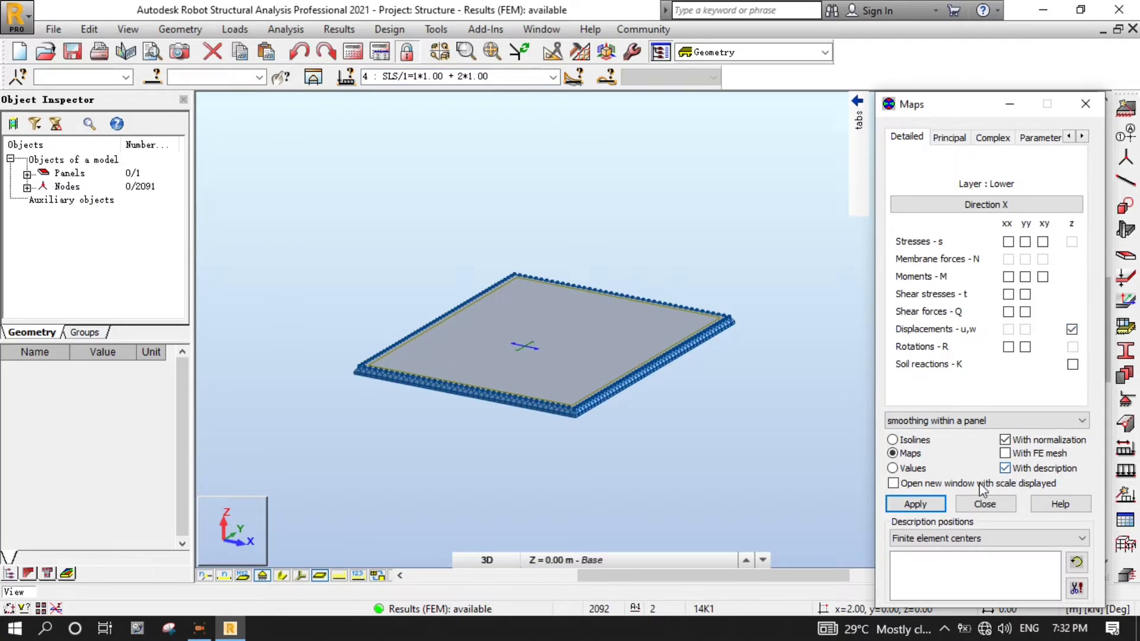
click(897, 485)
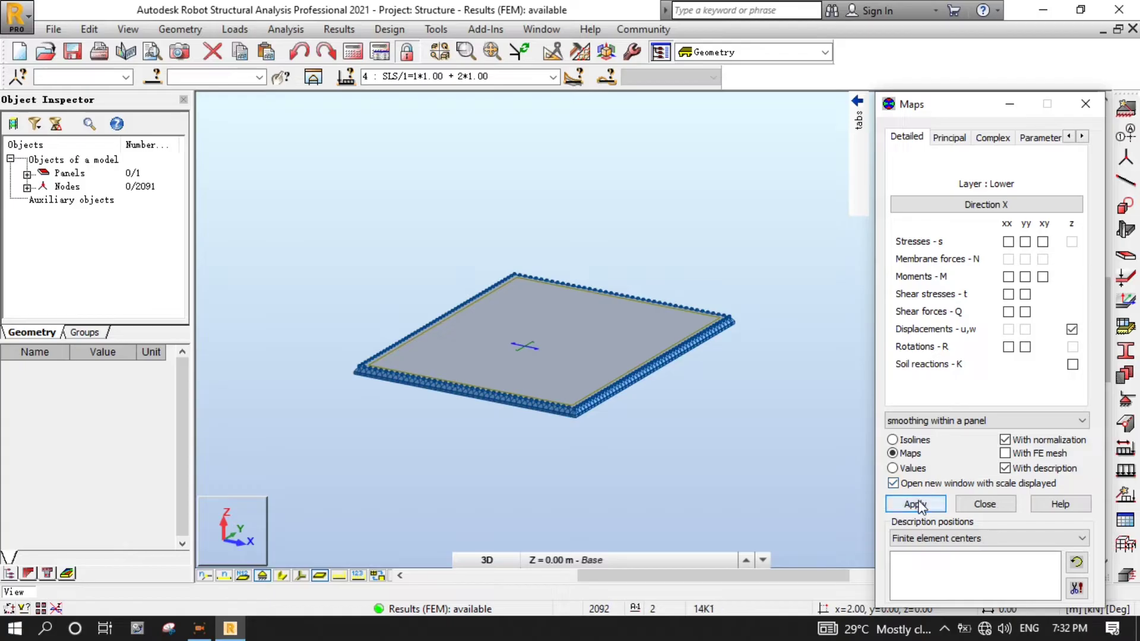
click(917, 506)
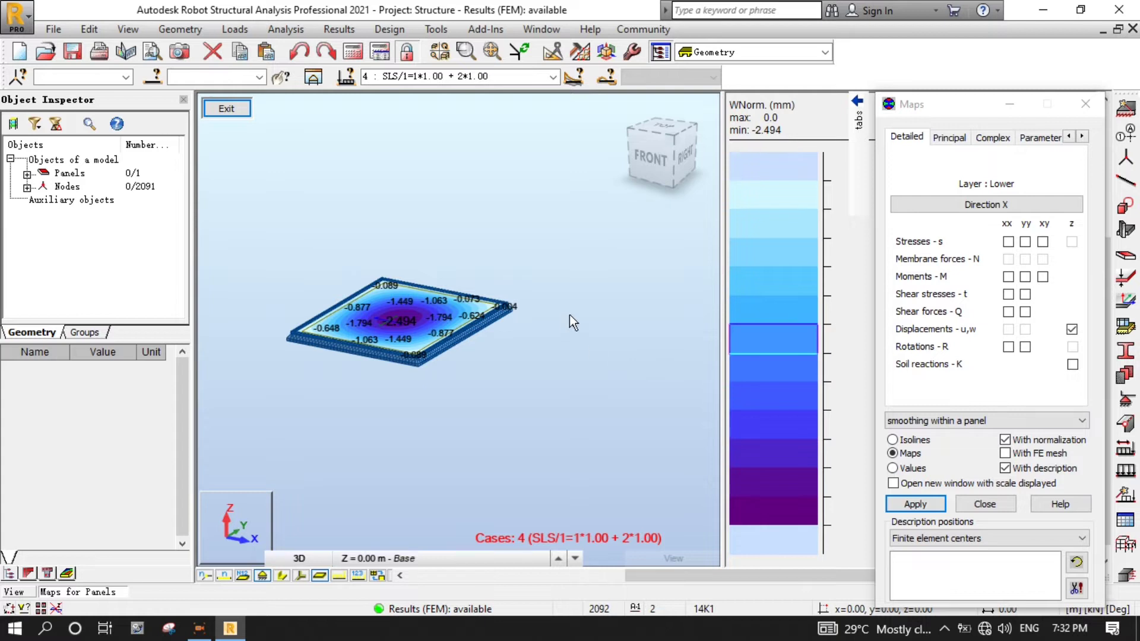
Enlarge the slab's displacement map beside the colour scale and examine the deflection values across the panel
click(492, 51)
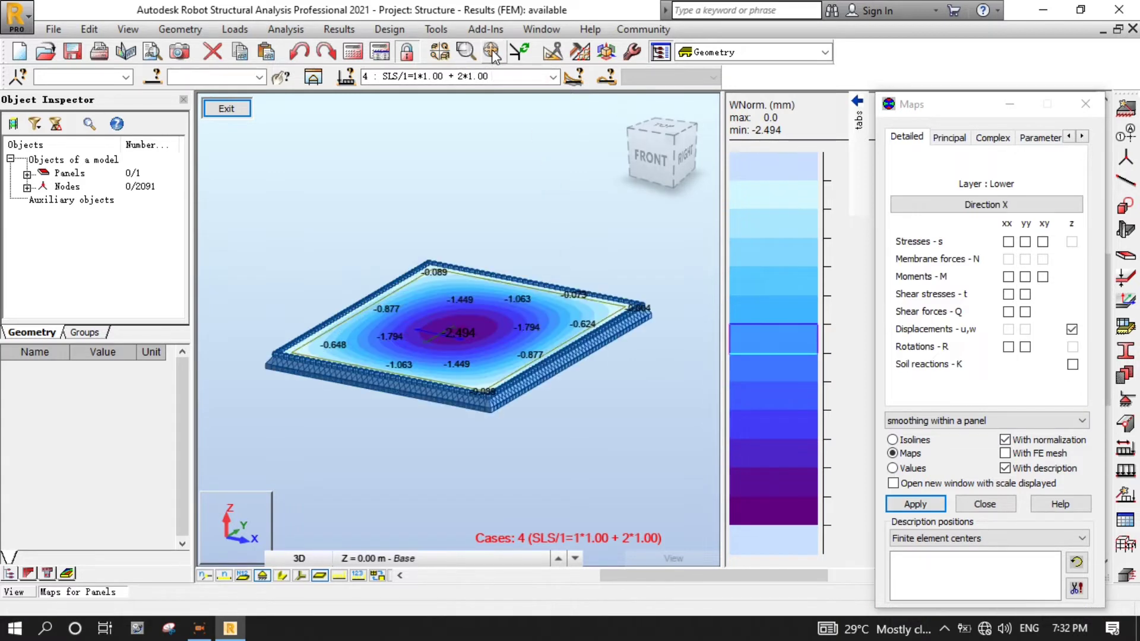
click(1009, 105)
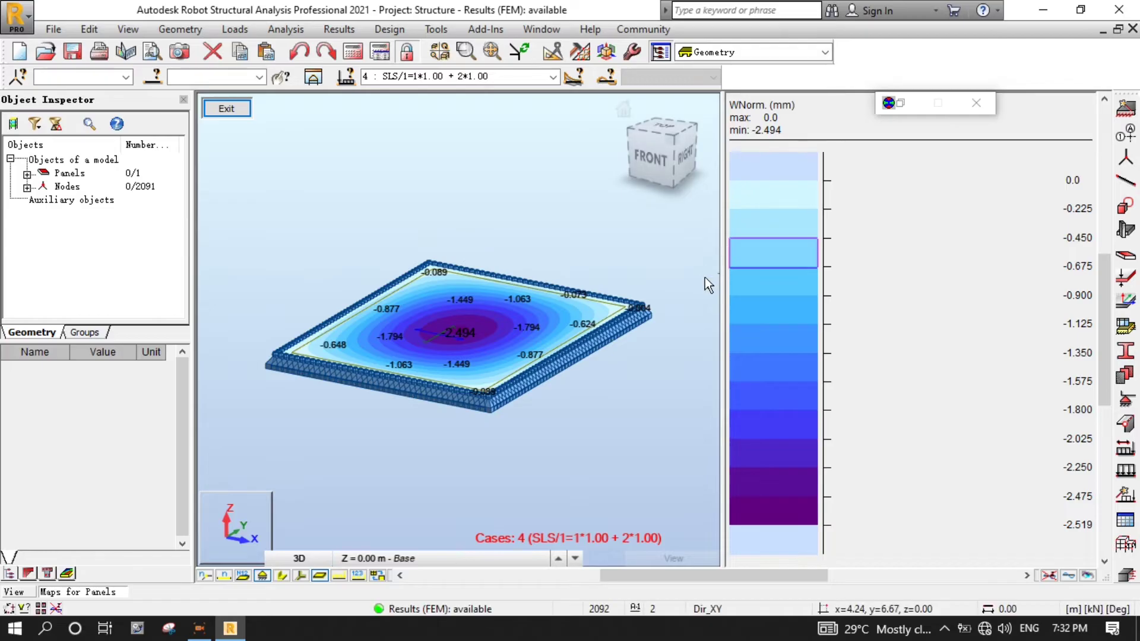
drag(724, 276, 981, 275)
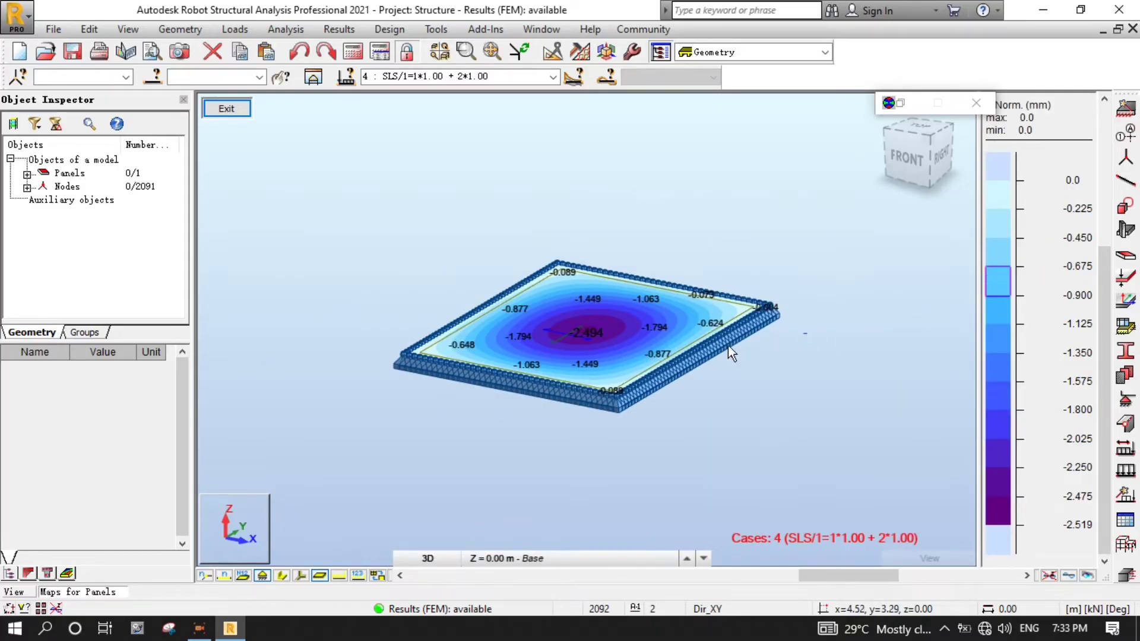
scroll(570, 256, up, 2)
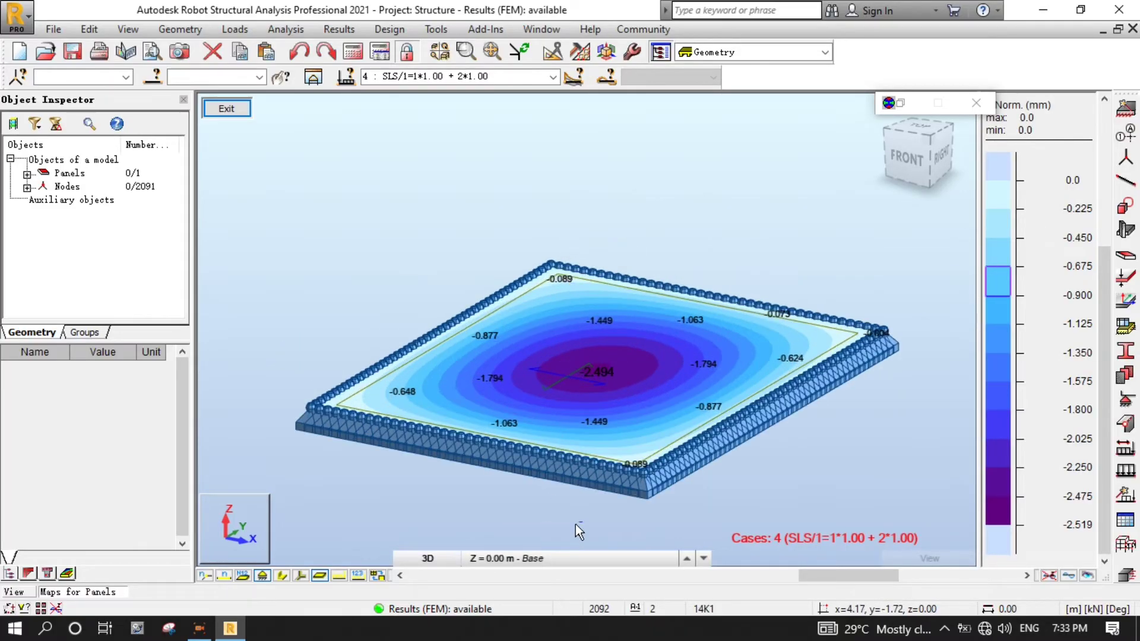
scroll(575, 525, up, 2)
scroll(583, 504, up, 1)
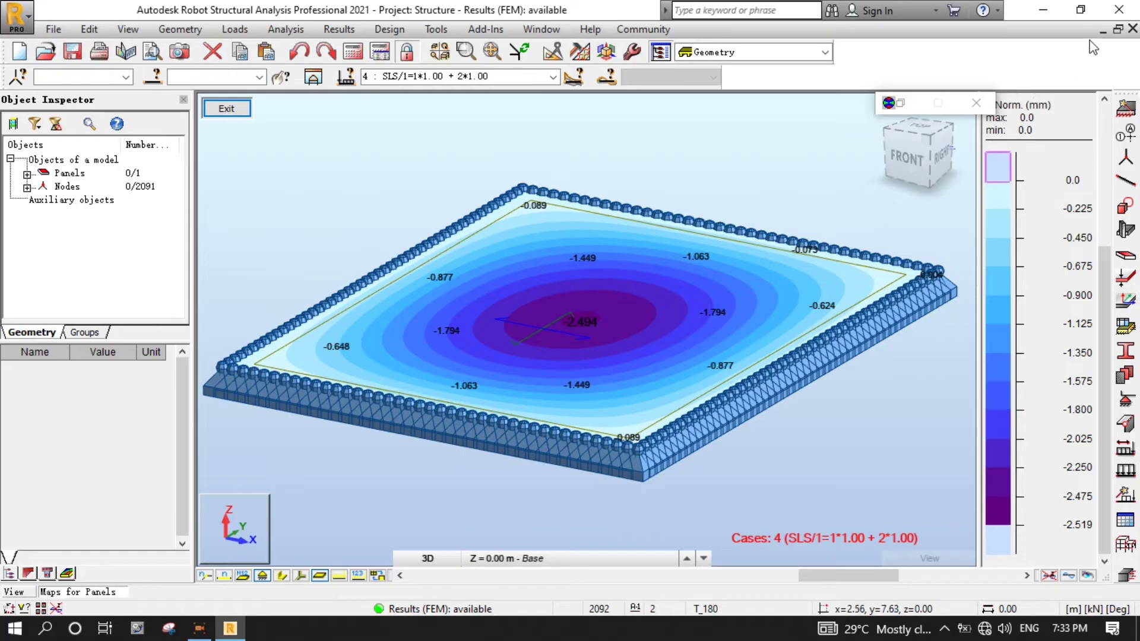
Close the displacement map window and the Maps settings to return to the plain slab model
click(1133, 28)
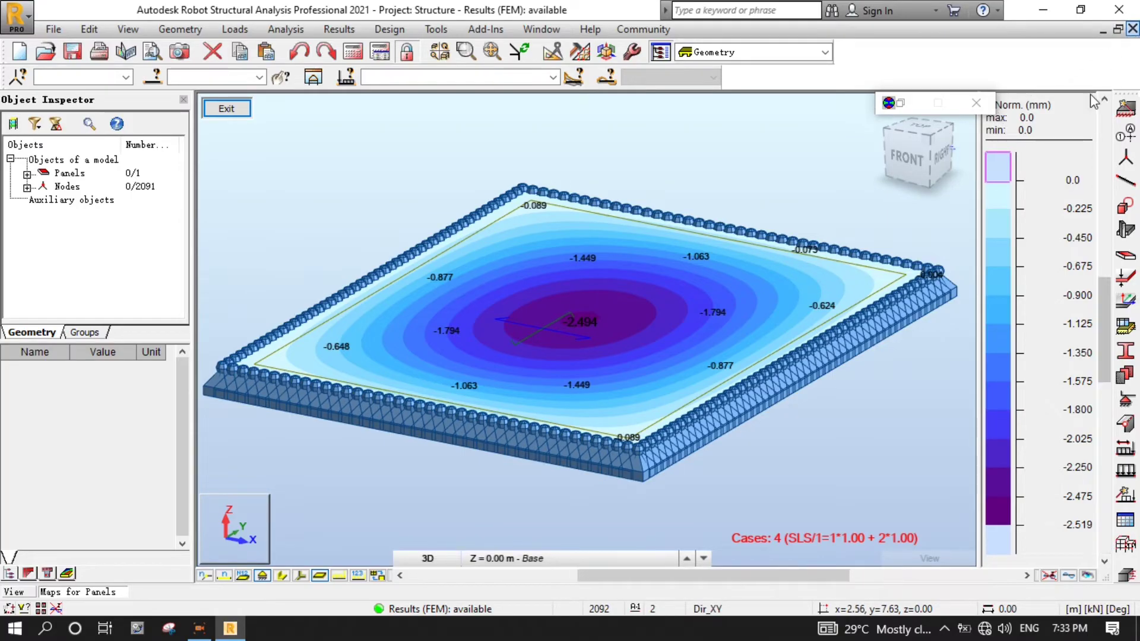
click(900, 104)
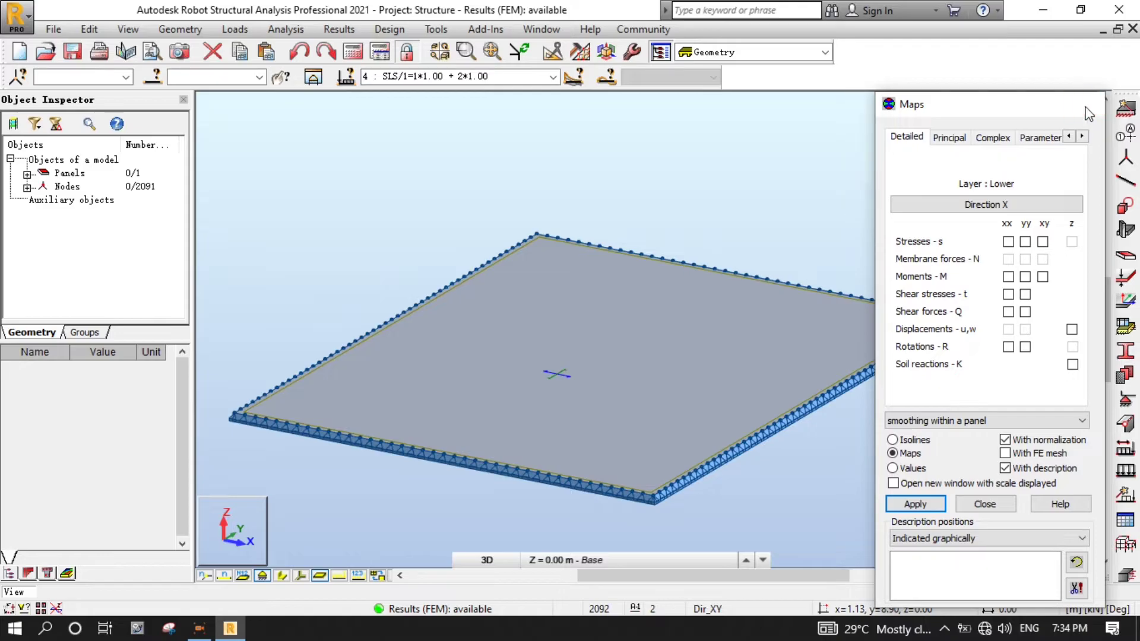
click(1085, 104)
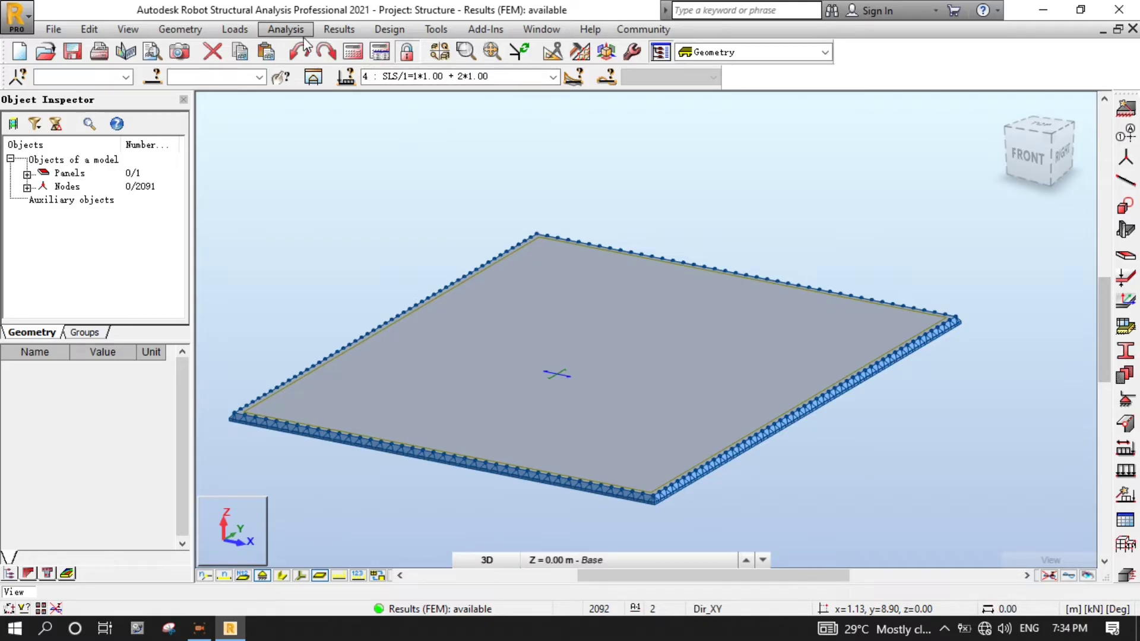
Open the plate and shell results table and add a column for the z displacement alongside the moments
click(337, 30)
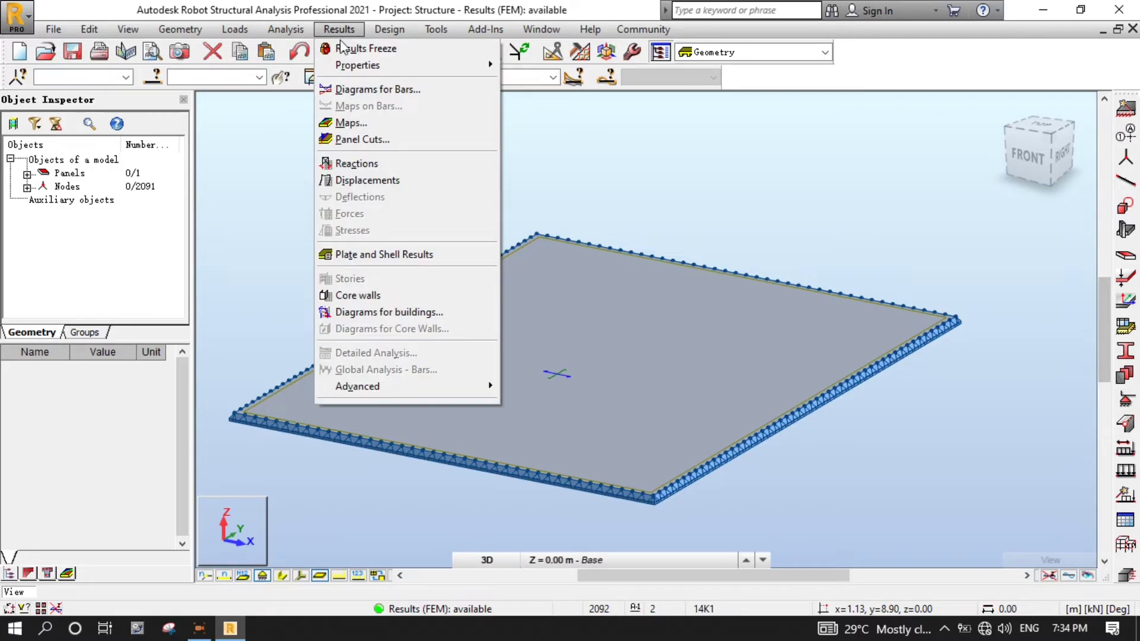
click(419, 251)
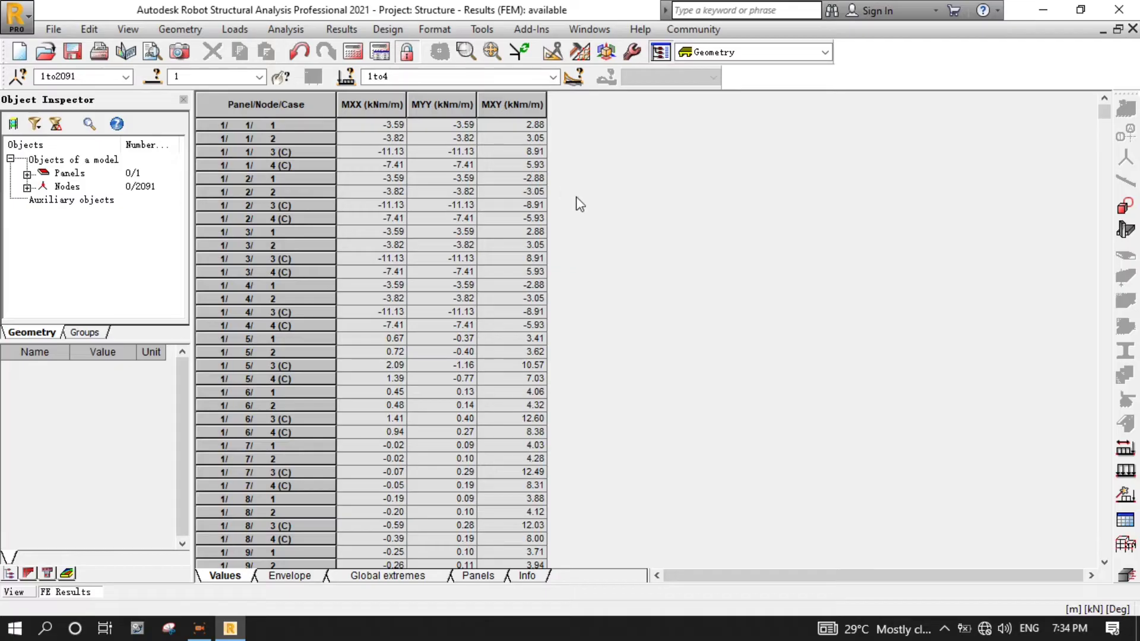
right_click(582, 232)
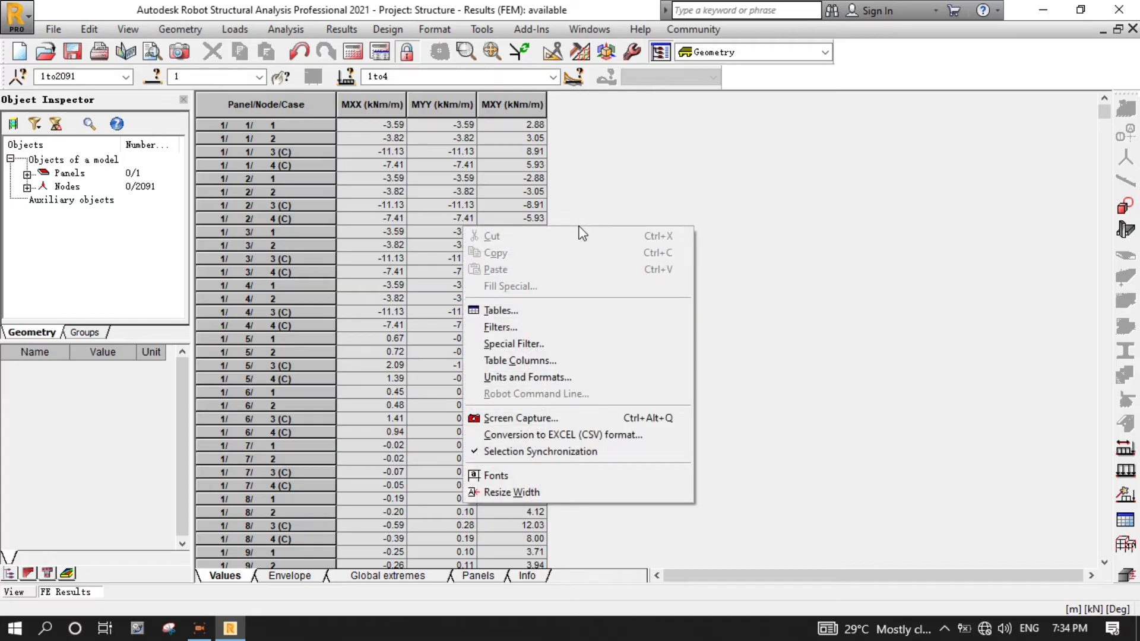
click(532, 362)
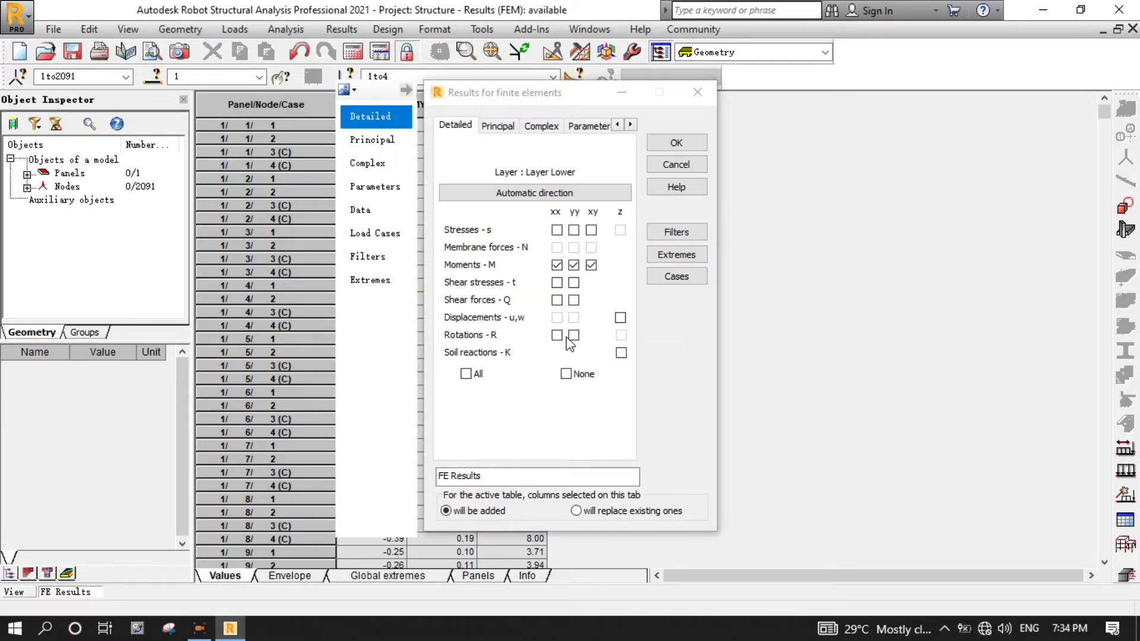
click(620, 318)
click(677, 143)
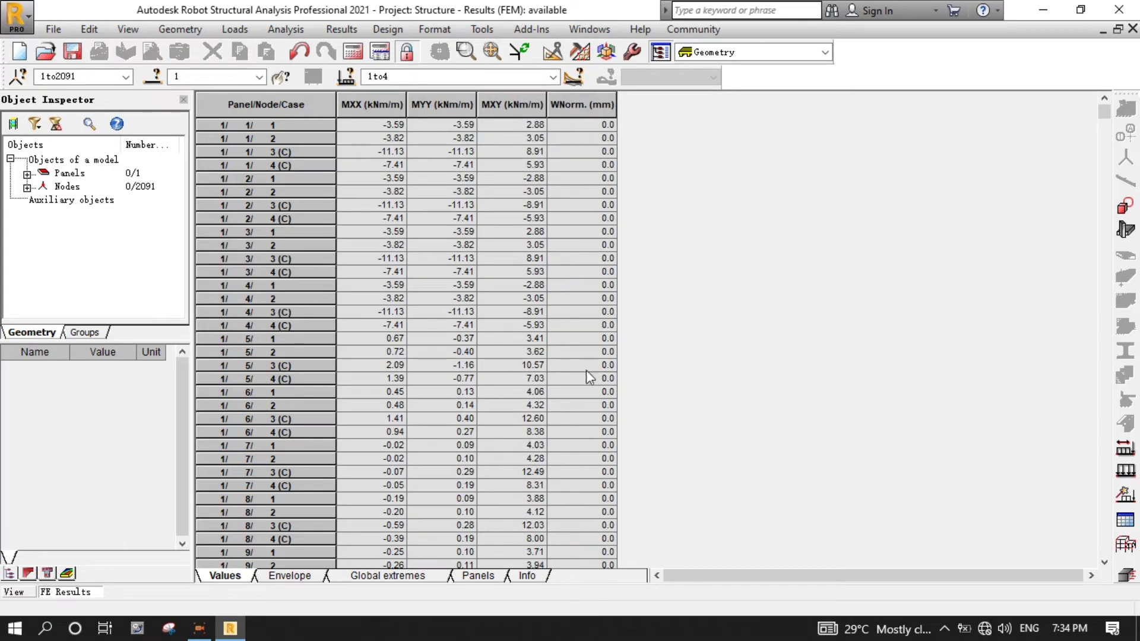
Limit the results table to combination SLS/1=1*1.00 + 2*1.00 and examine the global extremes of moments and displacement
scroll(589, 386, down, 10)
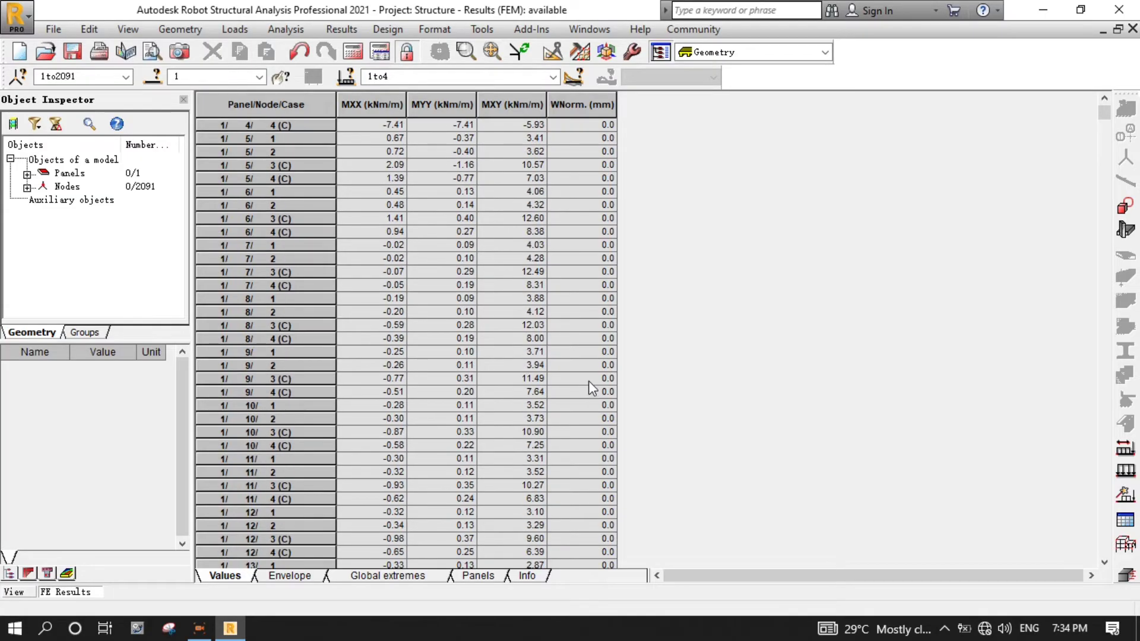
scroll(590, 372, up, 3)
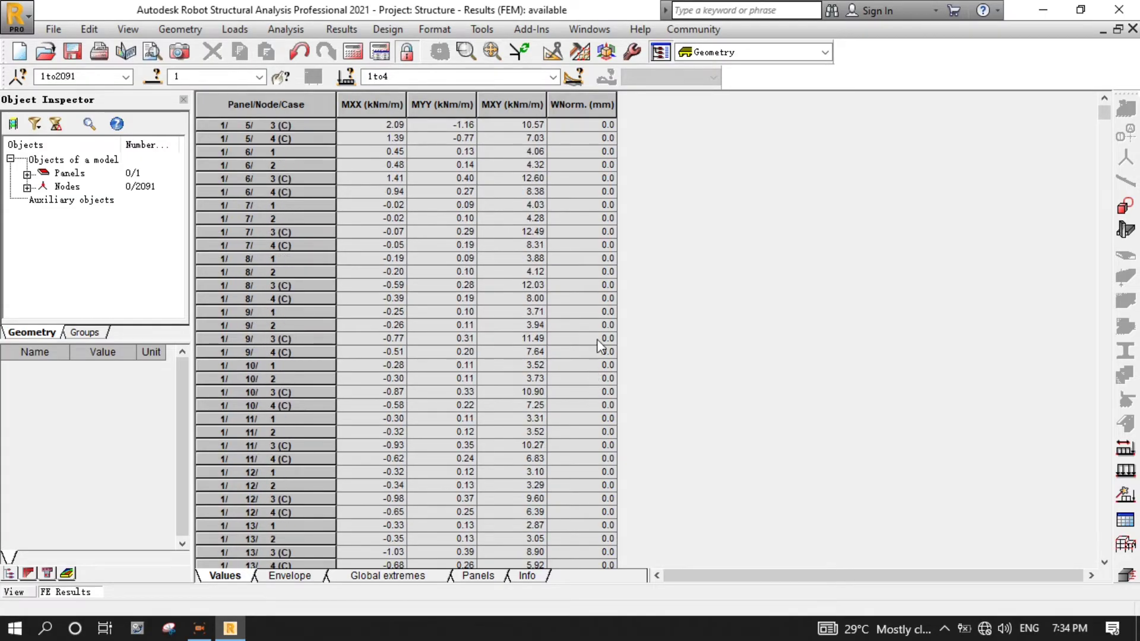
click(554, 77)
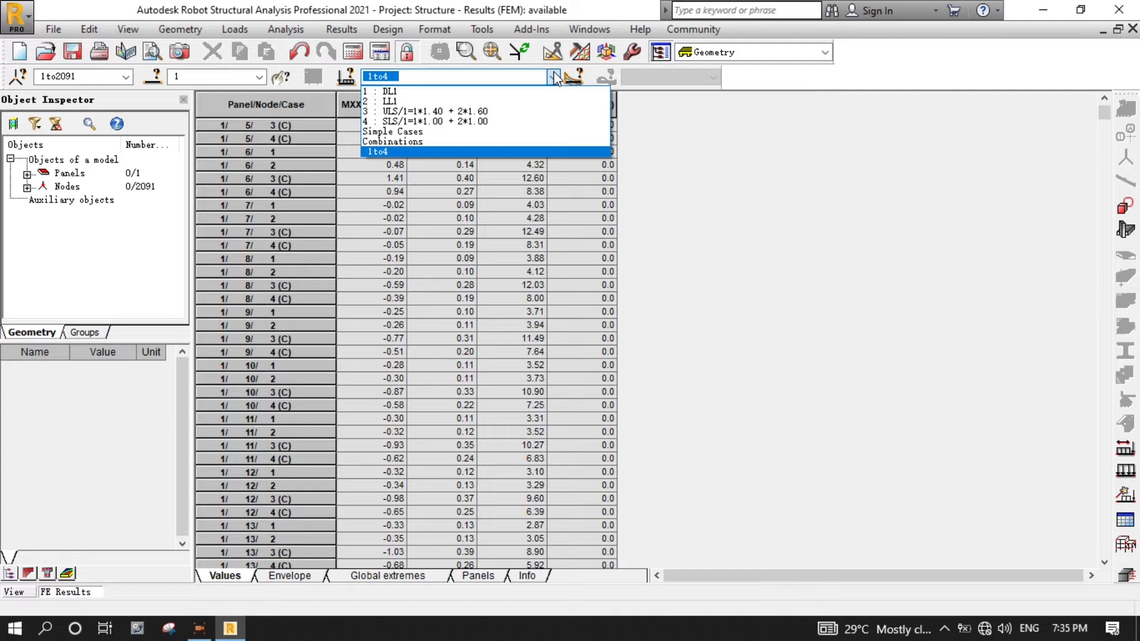
click(475, 122)
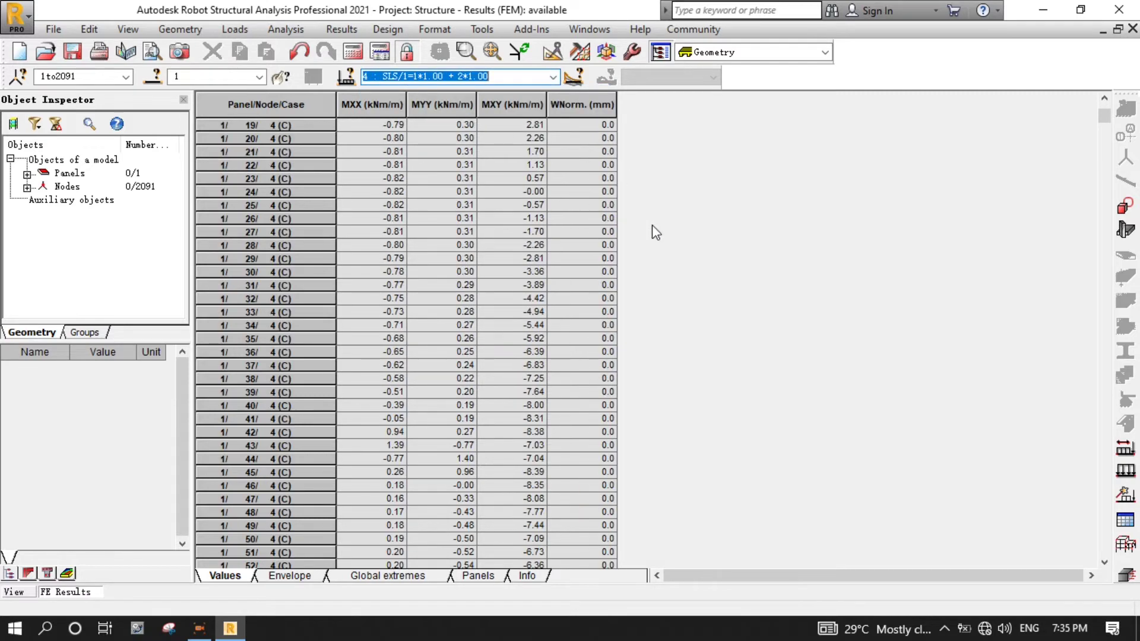
click(390, 573)
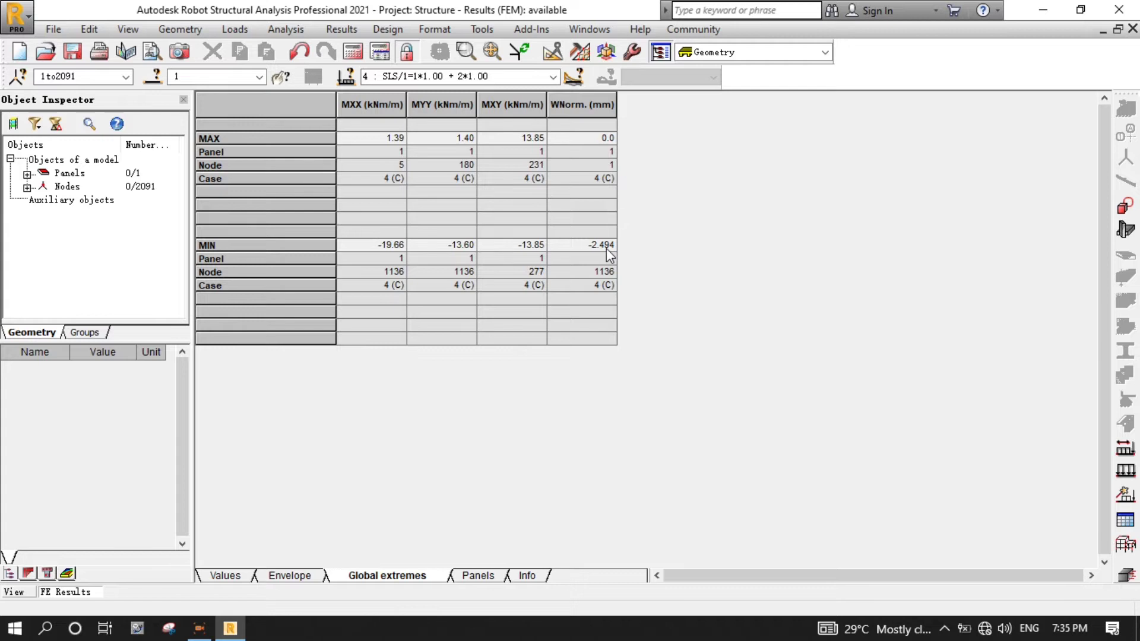
Filter the results table to all cases, review the global extremes, and close the table to return to the slab model
click(461, 76)
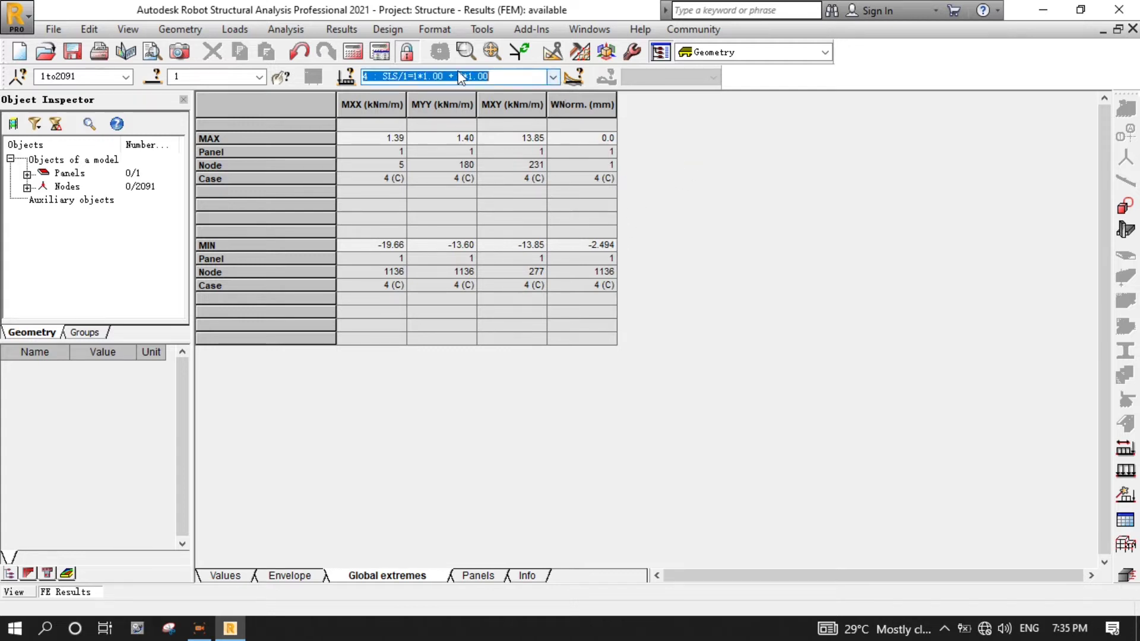
click(346, 78)
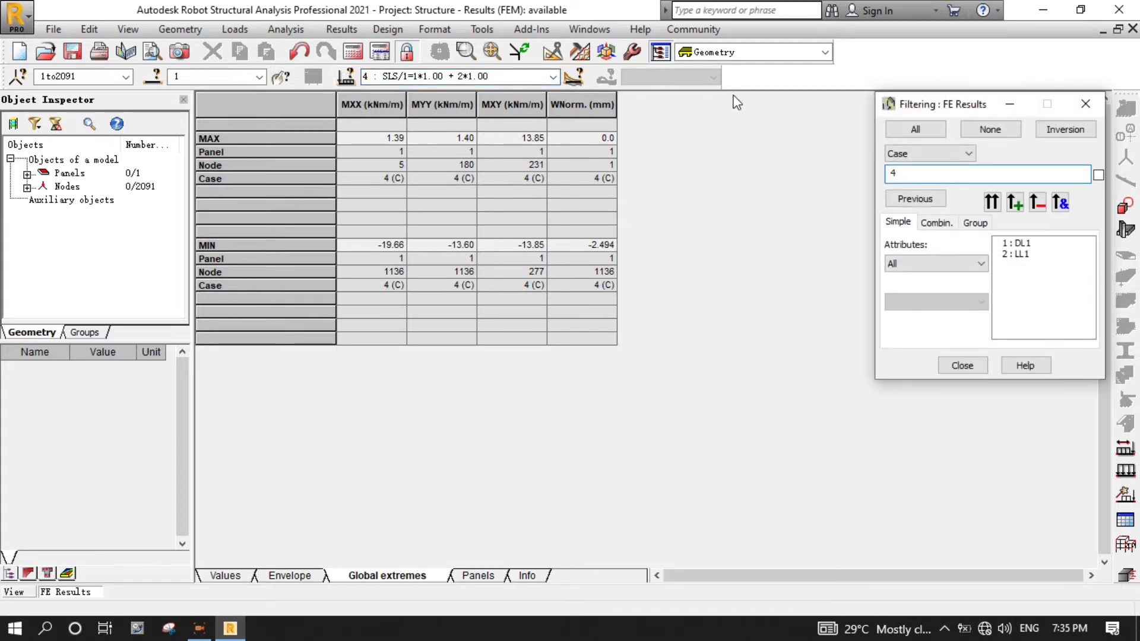
click(918, 132)
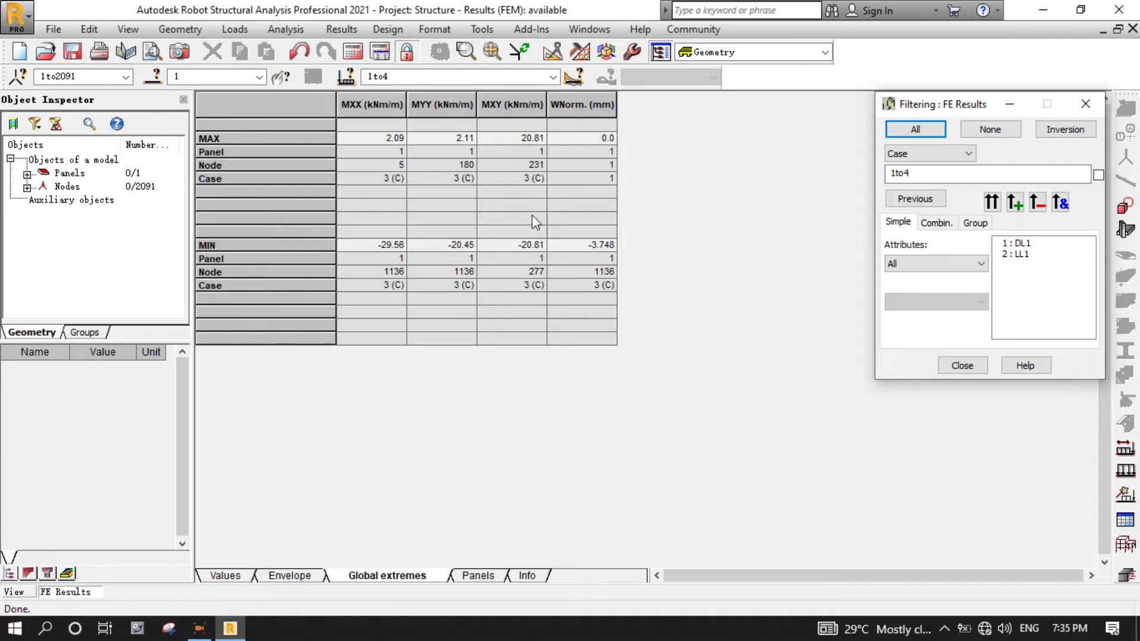
click(973, 365)
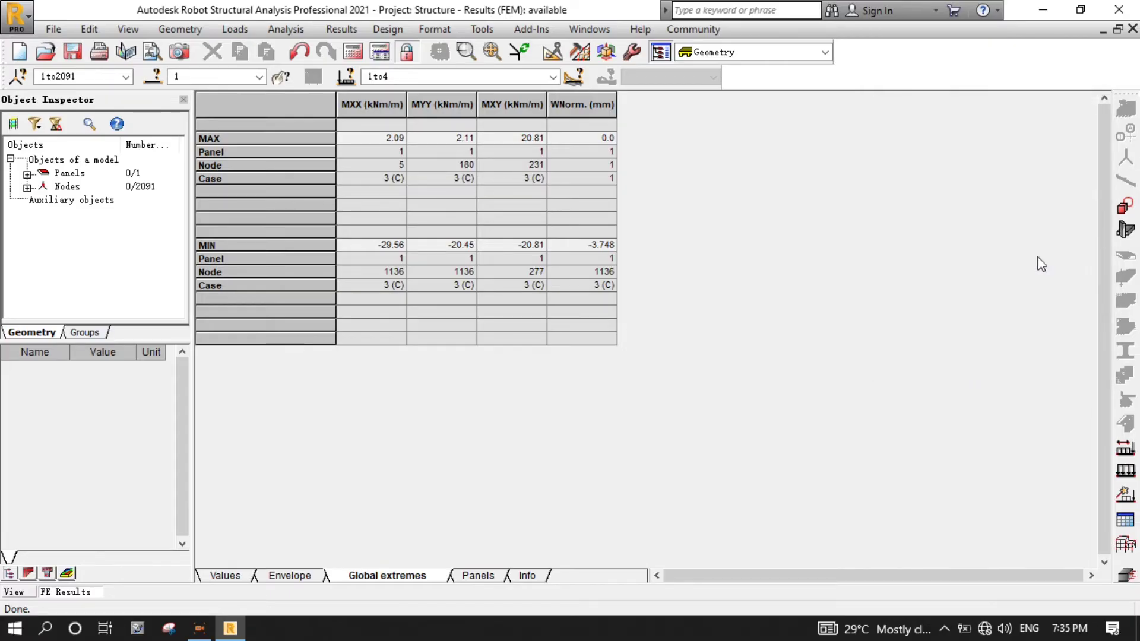
click(1133, 28)
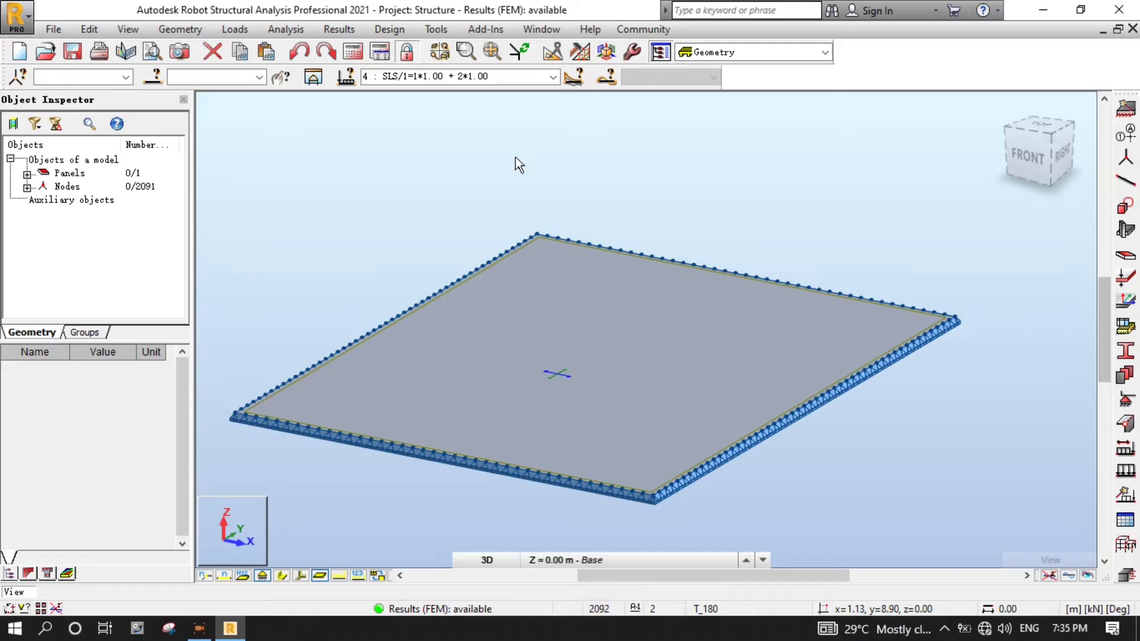
Calculate the required RC slab reinforcement for panel 1 with ULS case 3, SLS case 4 and the Wood&Armer equivalent moment method
click(388, 31)
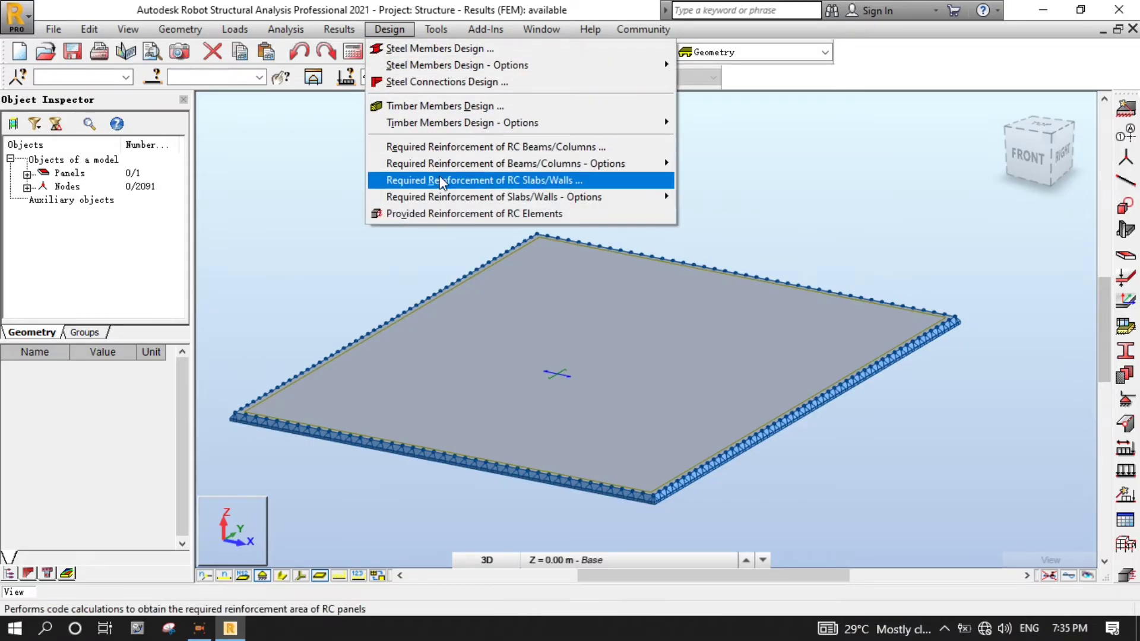
click(563, 188)
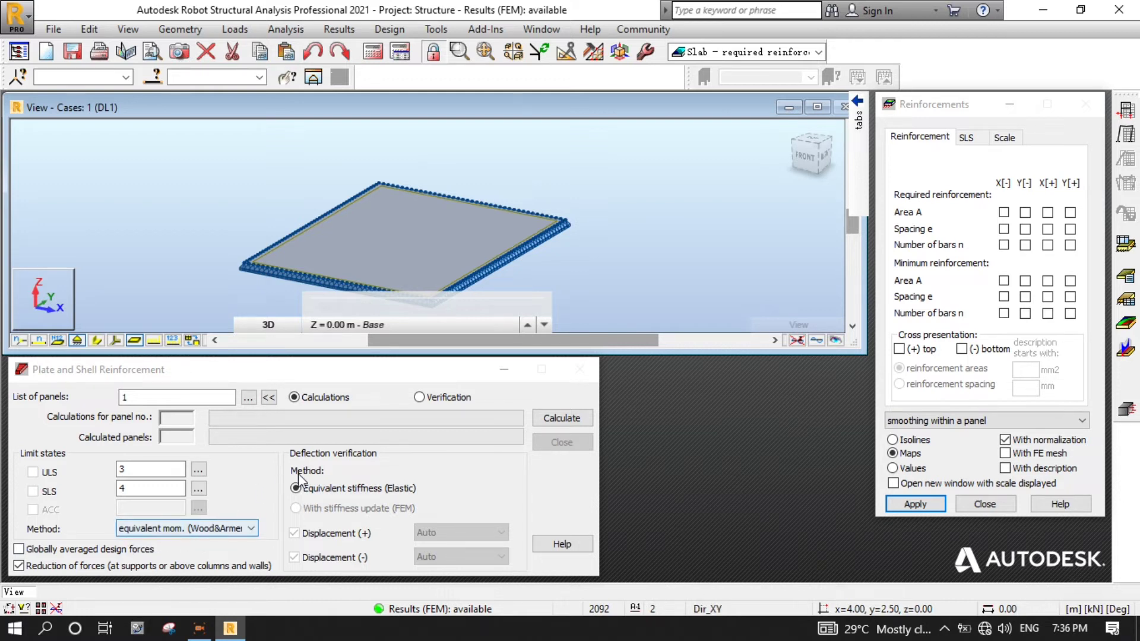
click(558, 419)
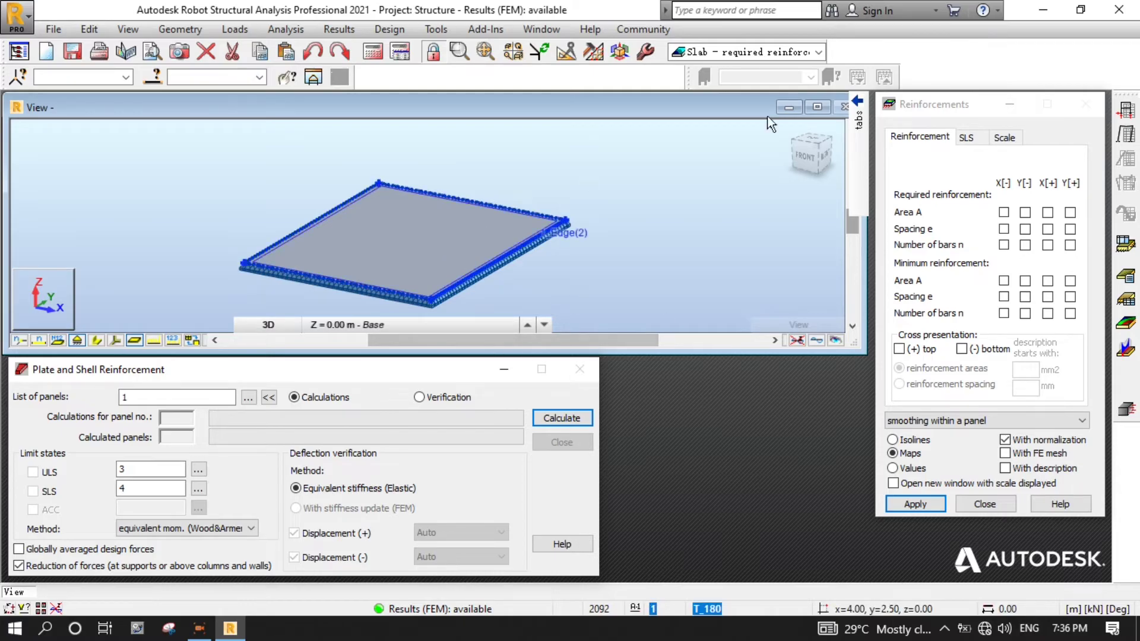
Display the required reinforcement area map for X[-] with descriptions and examine the values across the slab
click(857, 102)
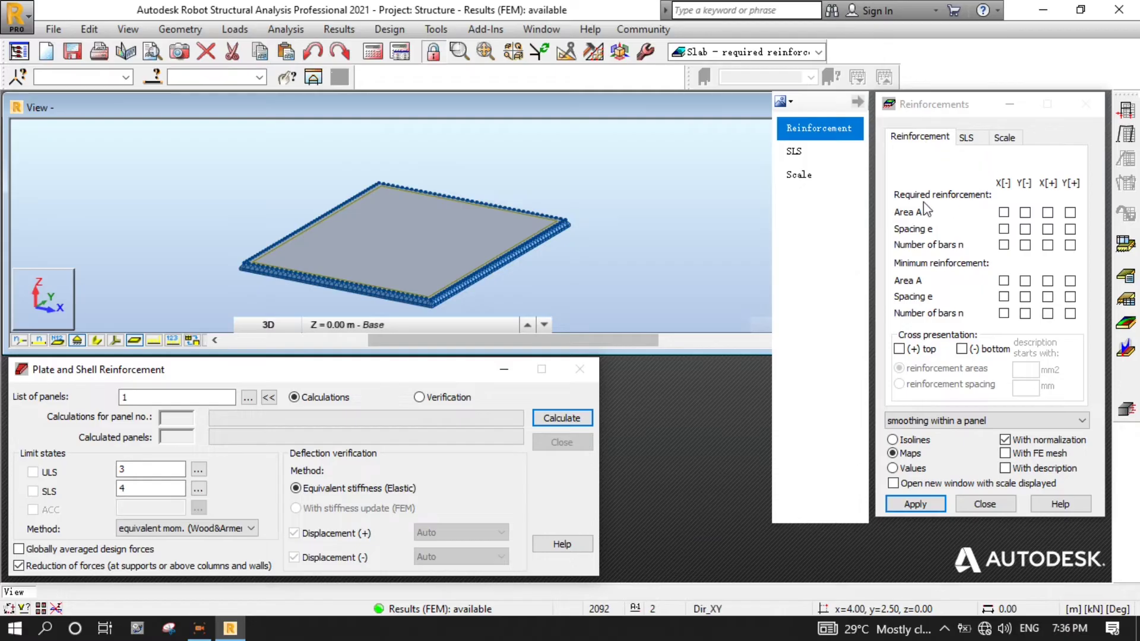
click(1004, 212)
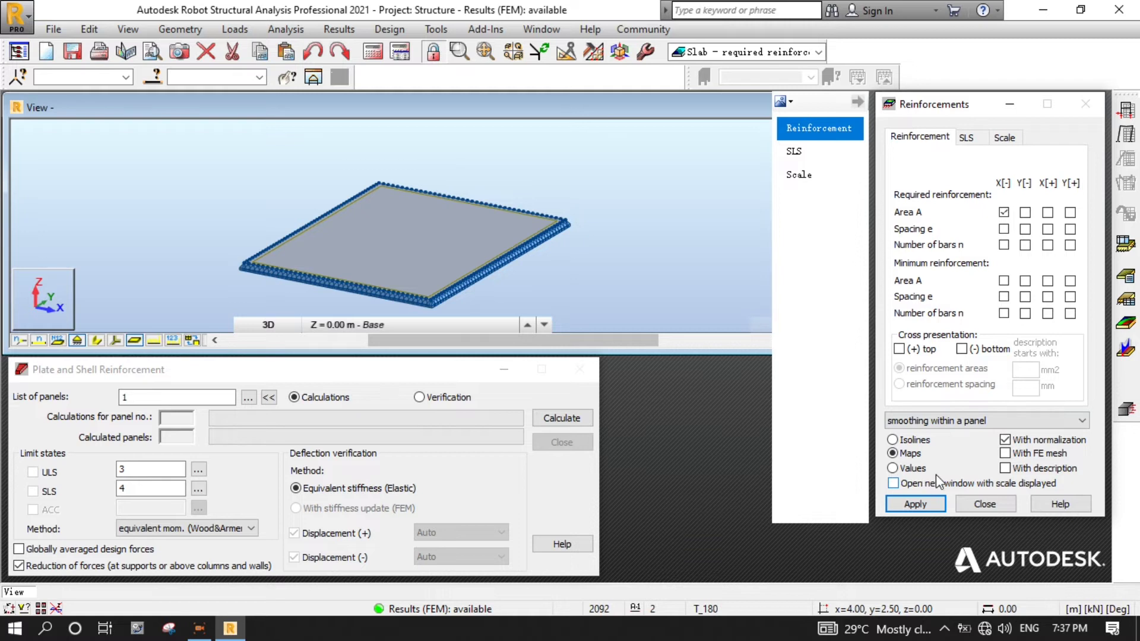
click(1005, 468)
click(916, 502)
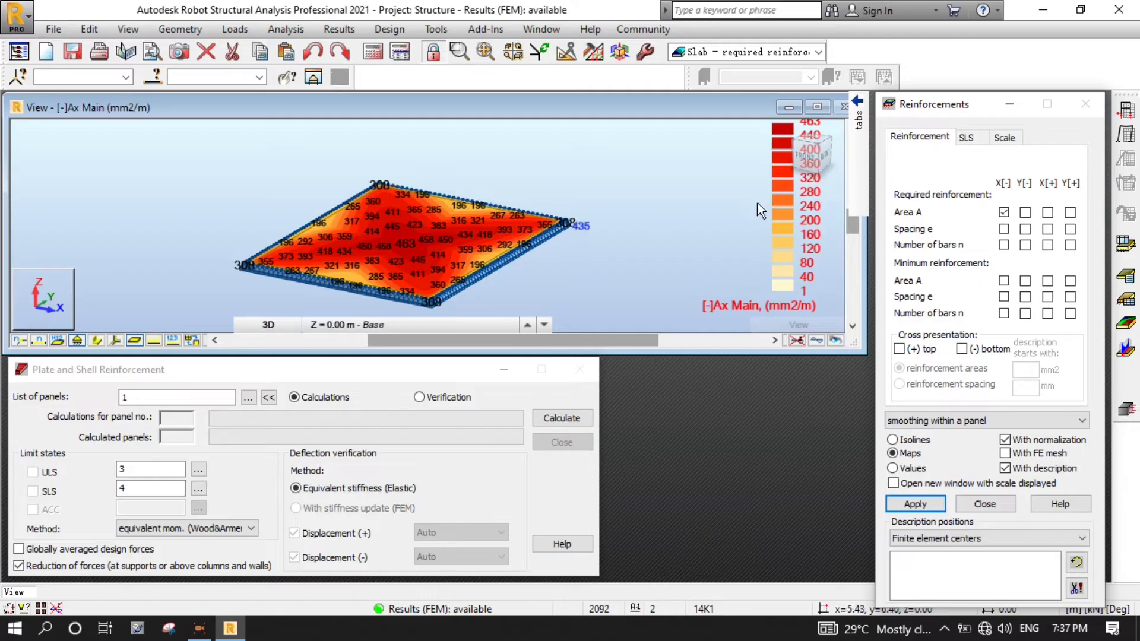
scroll(410, 273, up, 3)
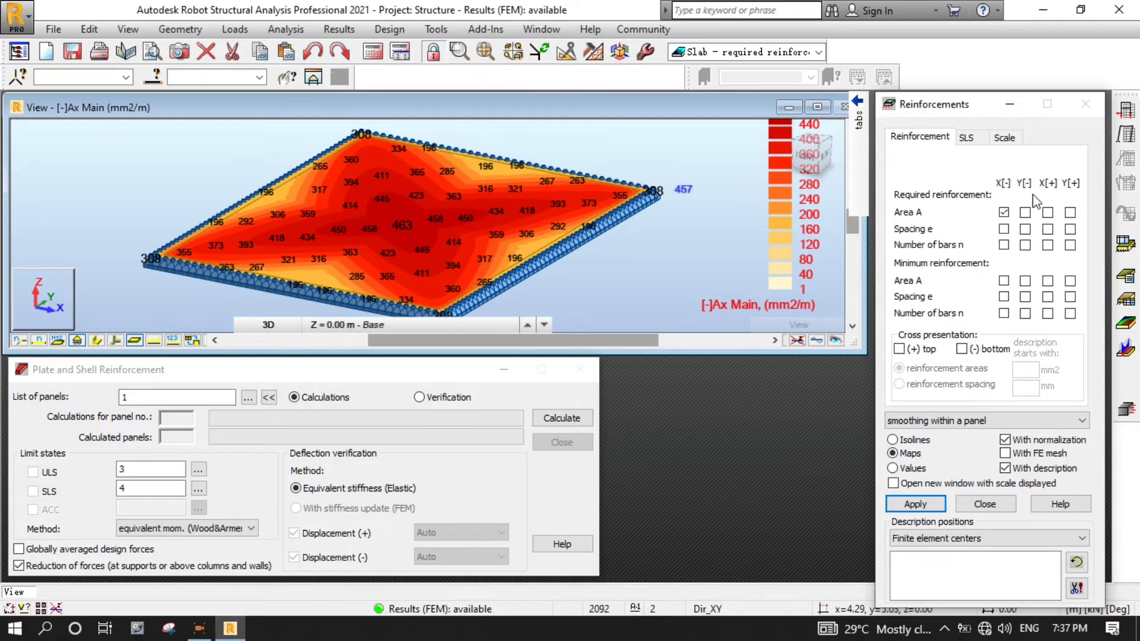
Display the required reinforcement area map for Y[-], then redisplay it without descriptions
click(1023, 212)
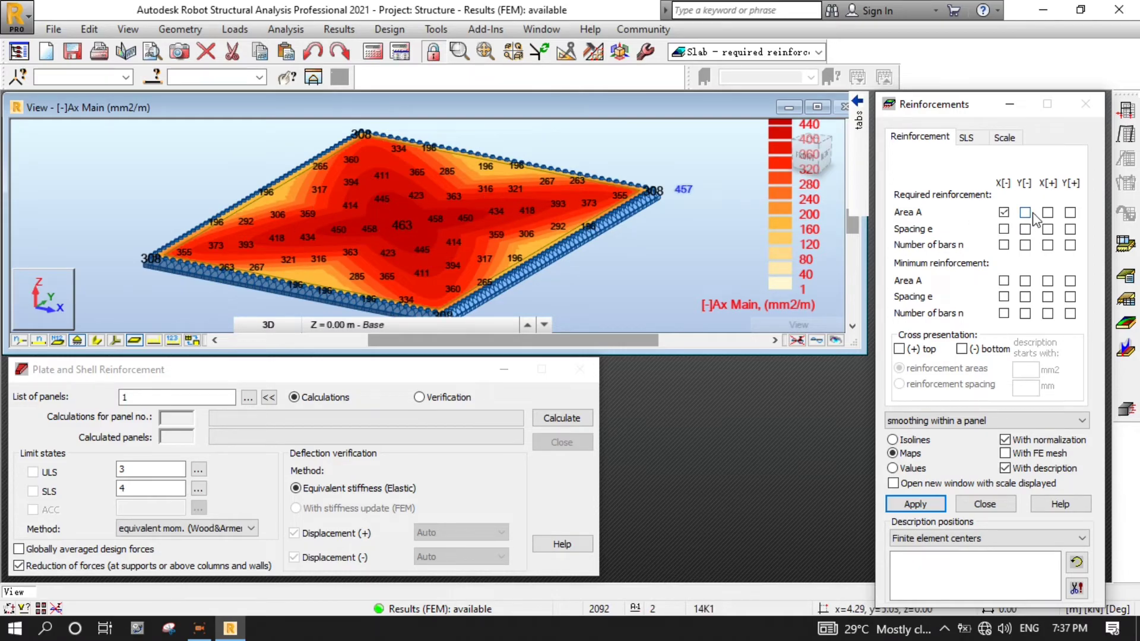
click(915, 504)
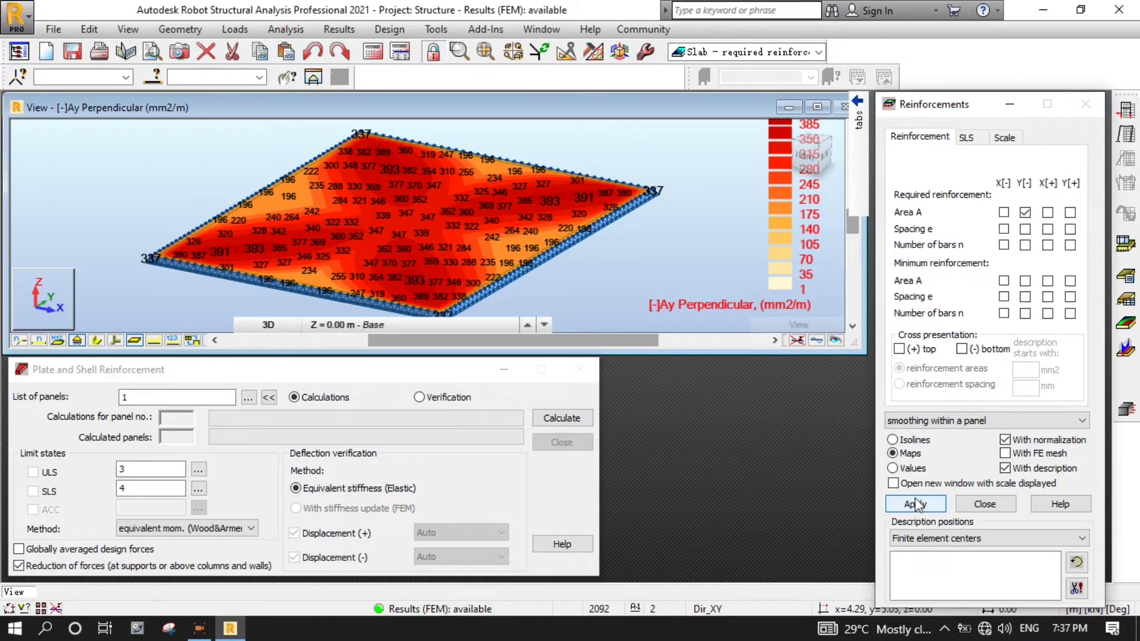
click(1005, 468)
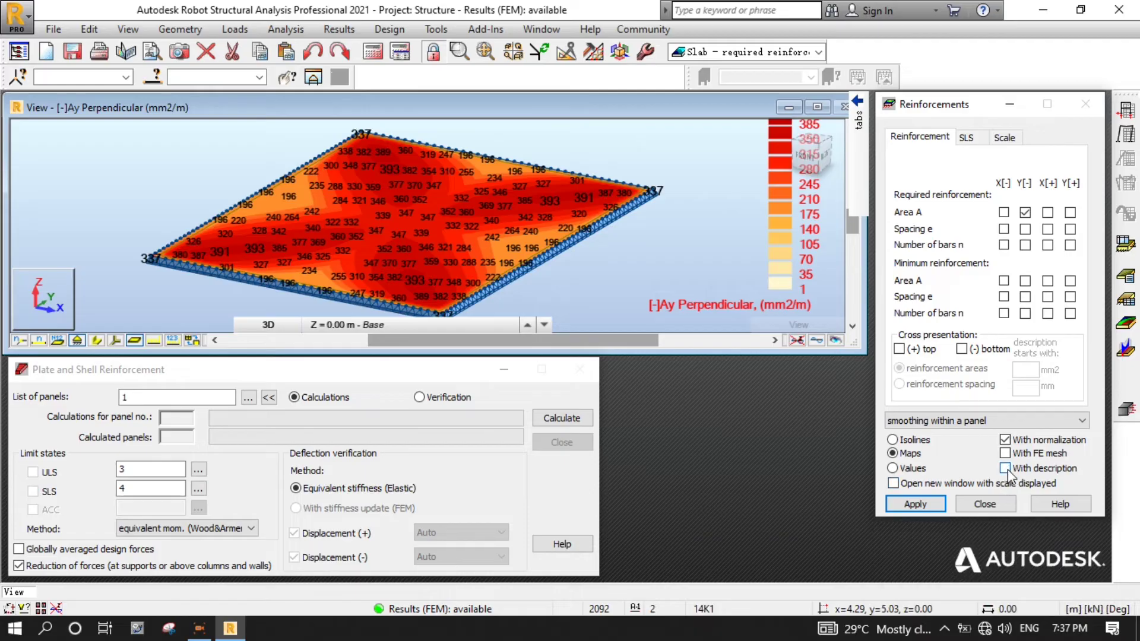
click(931, 504)
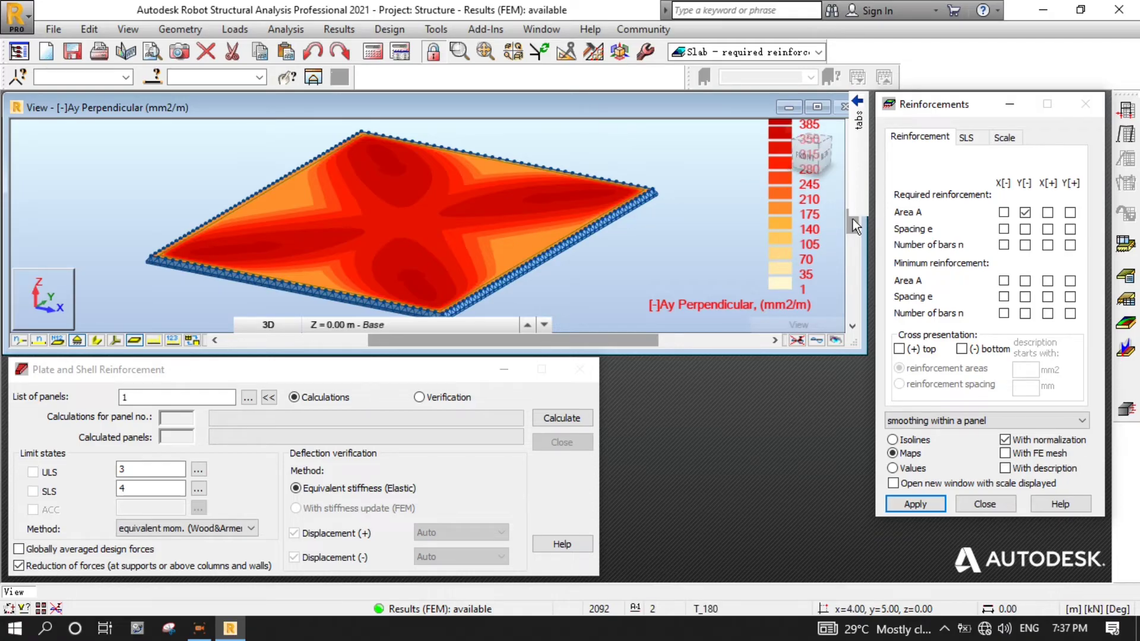
Display the required reinforcement area maps for X[+] and Y[+] one after the other
click(1047, 212)
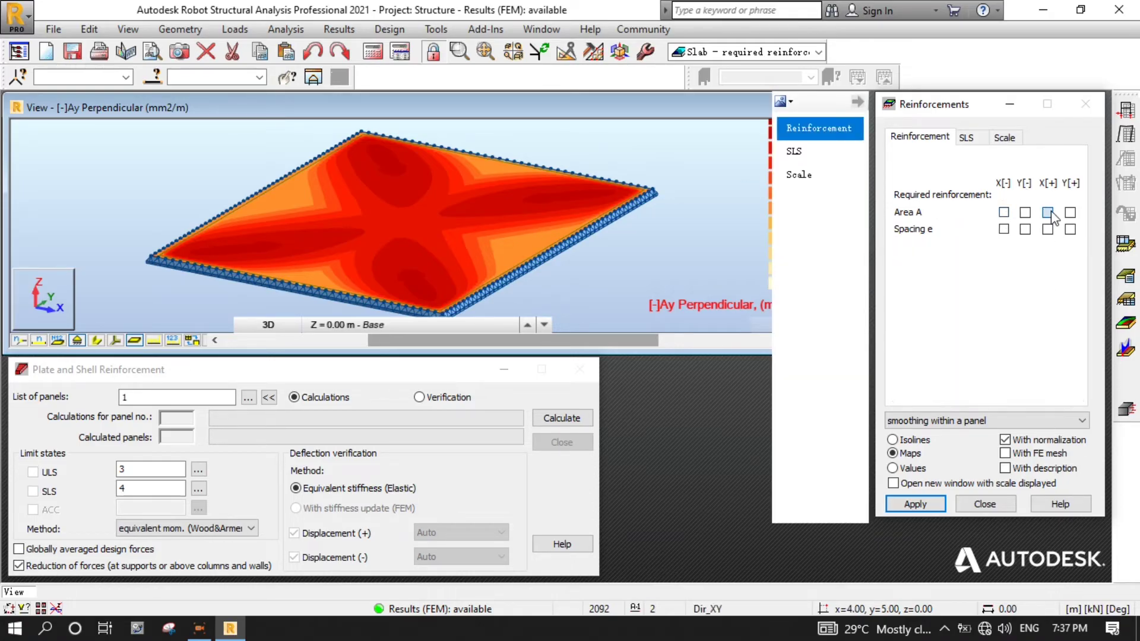
click(915, 503)
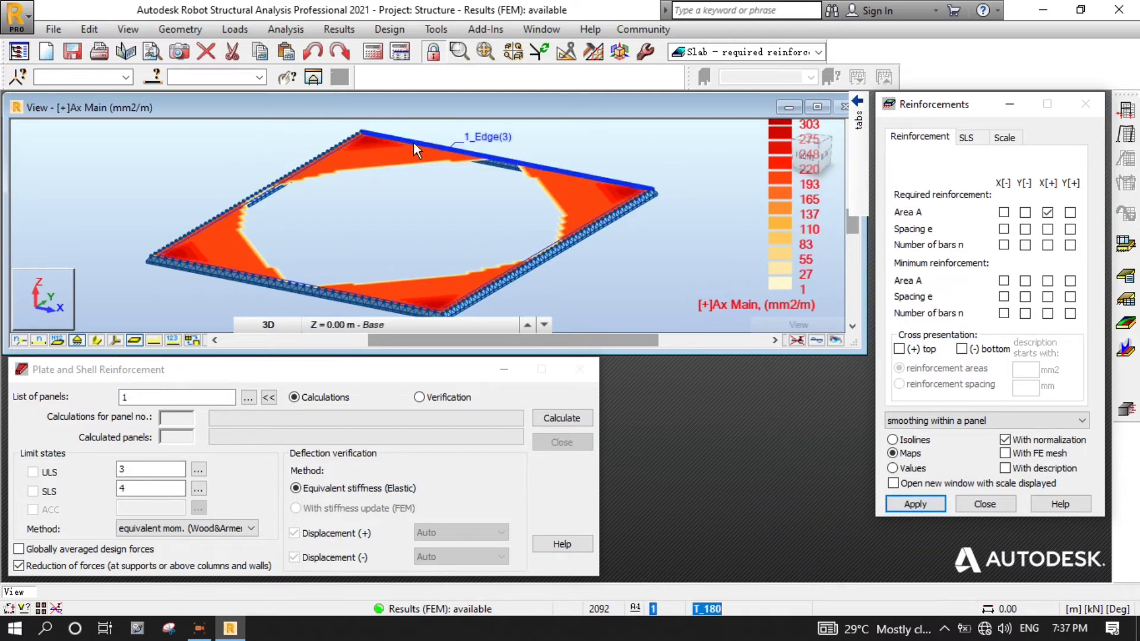
click(1070, 212)
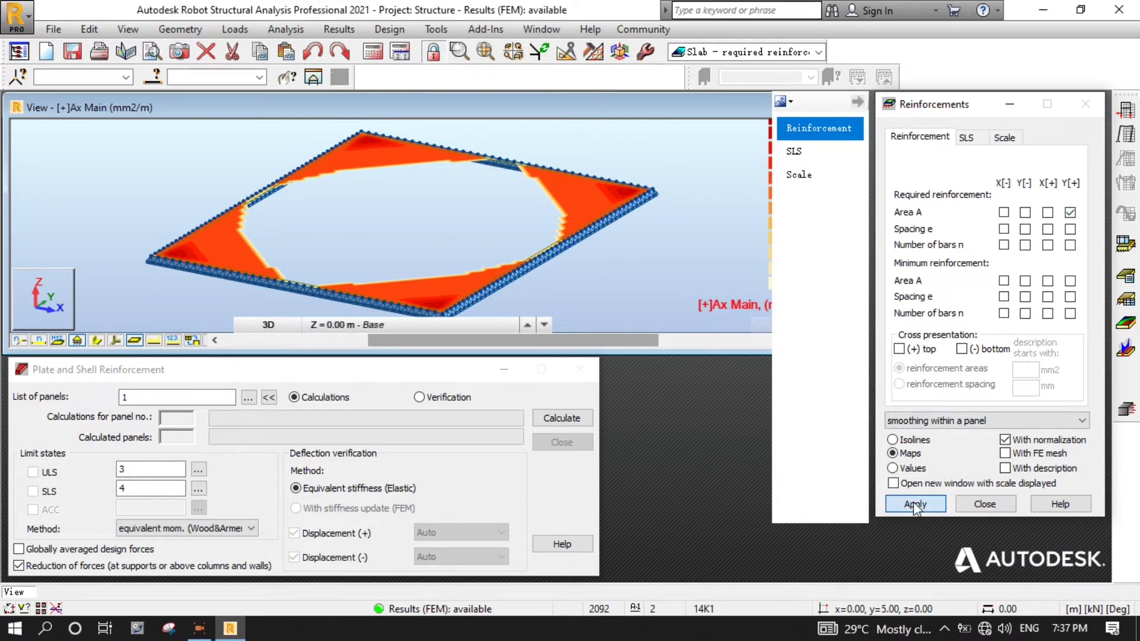
click(913, 502)
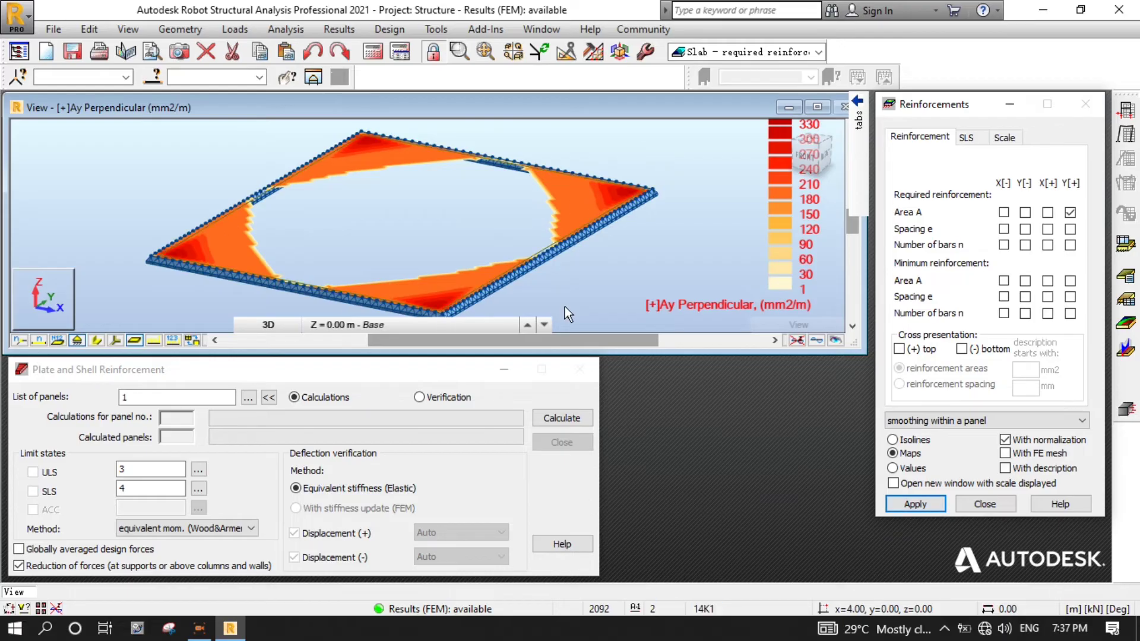
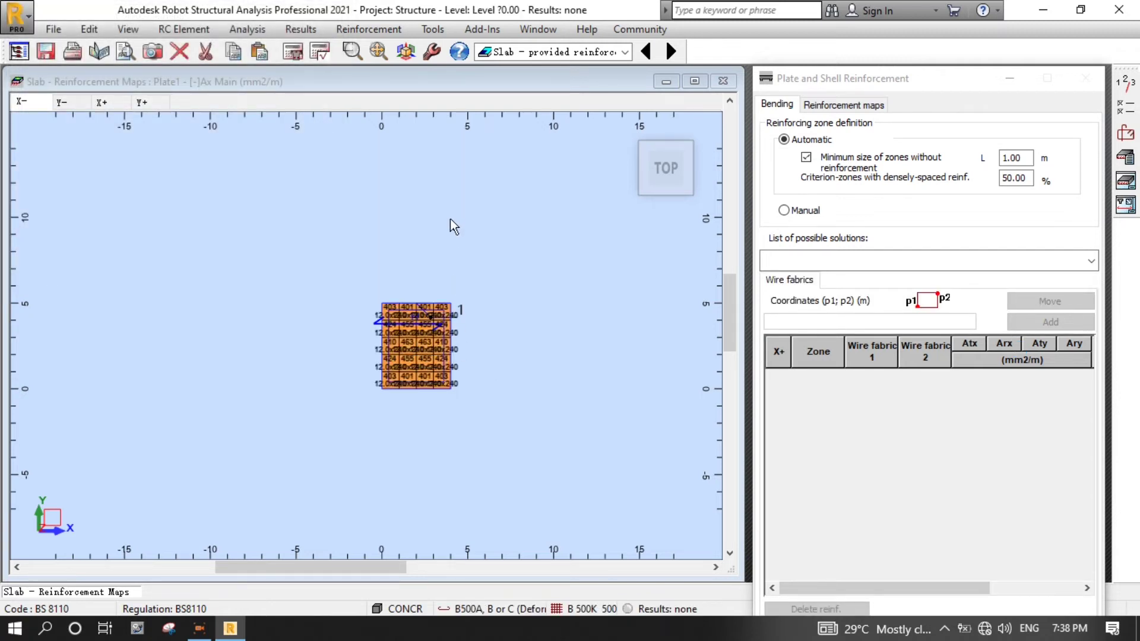
Fit the whole slab in the provided reinforcement view and review its Y-, X+ and Y+ reinforcement maps
click(465, 239)
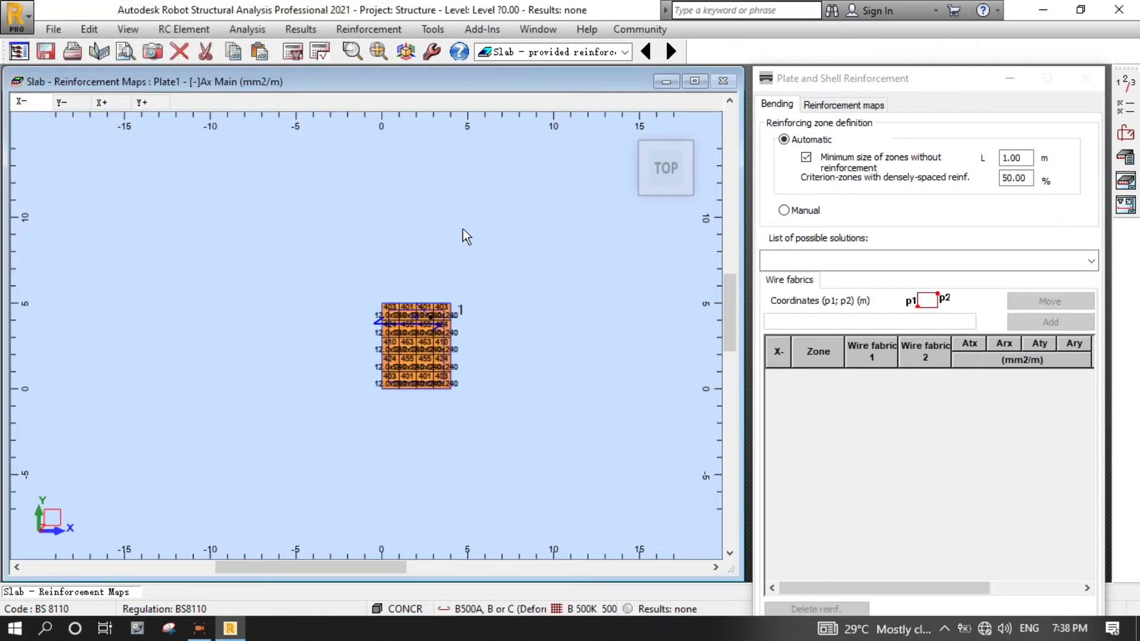
click(378, 51)
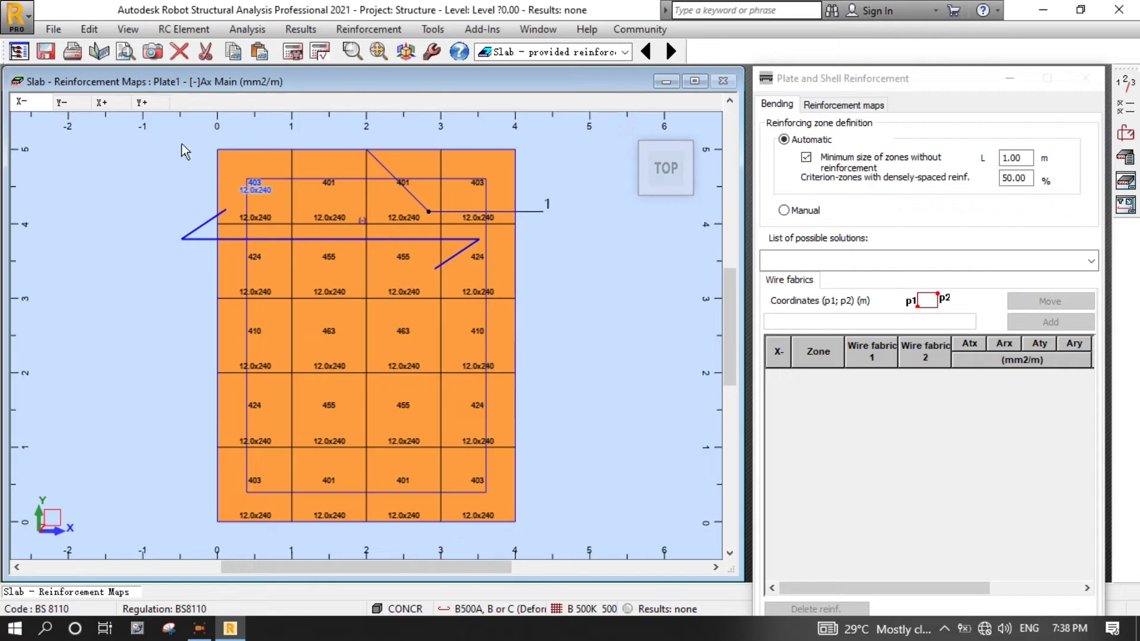
click(63, 101)
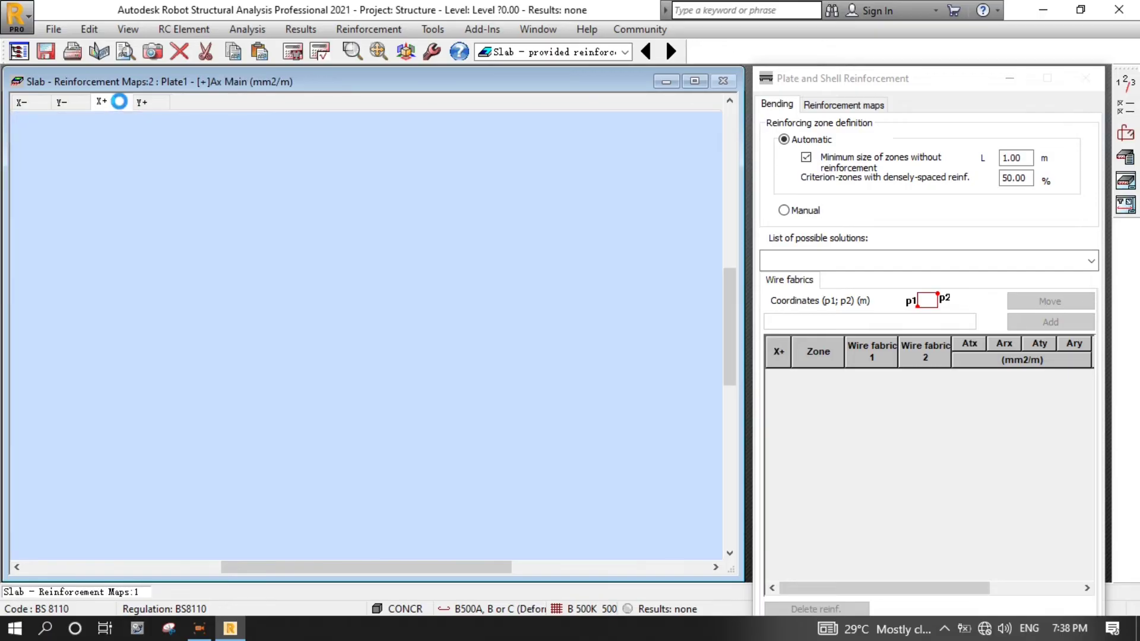
click(142, 102)
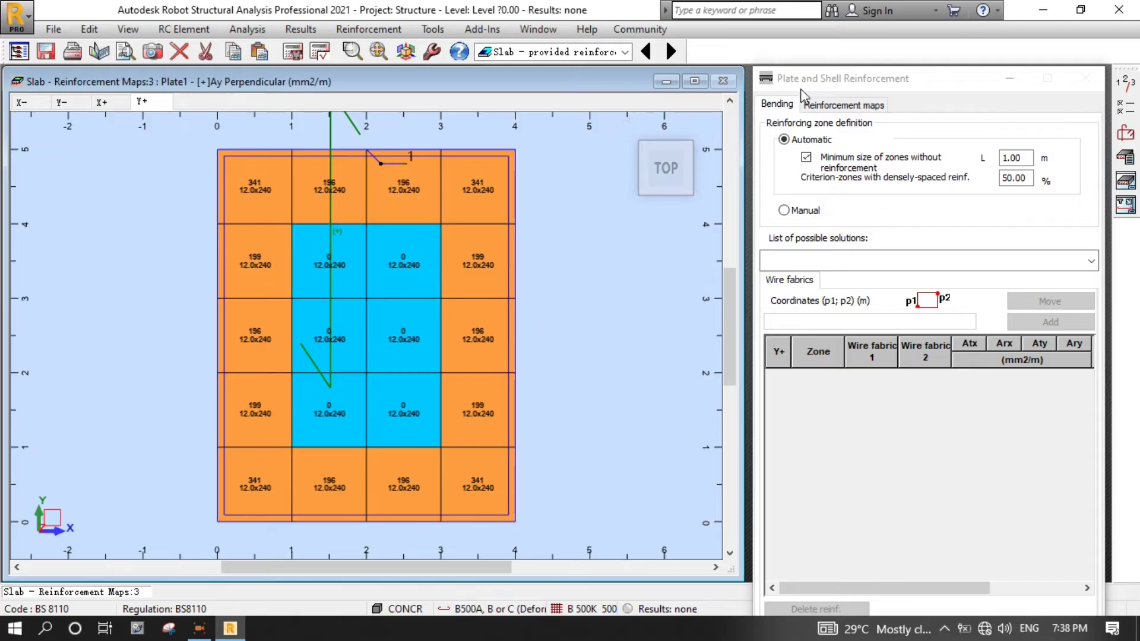
Hide descriptions, reinforcement direction and panel numbers on the required reinforcement maps, and display the X- map
click(845, 106)
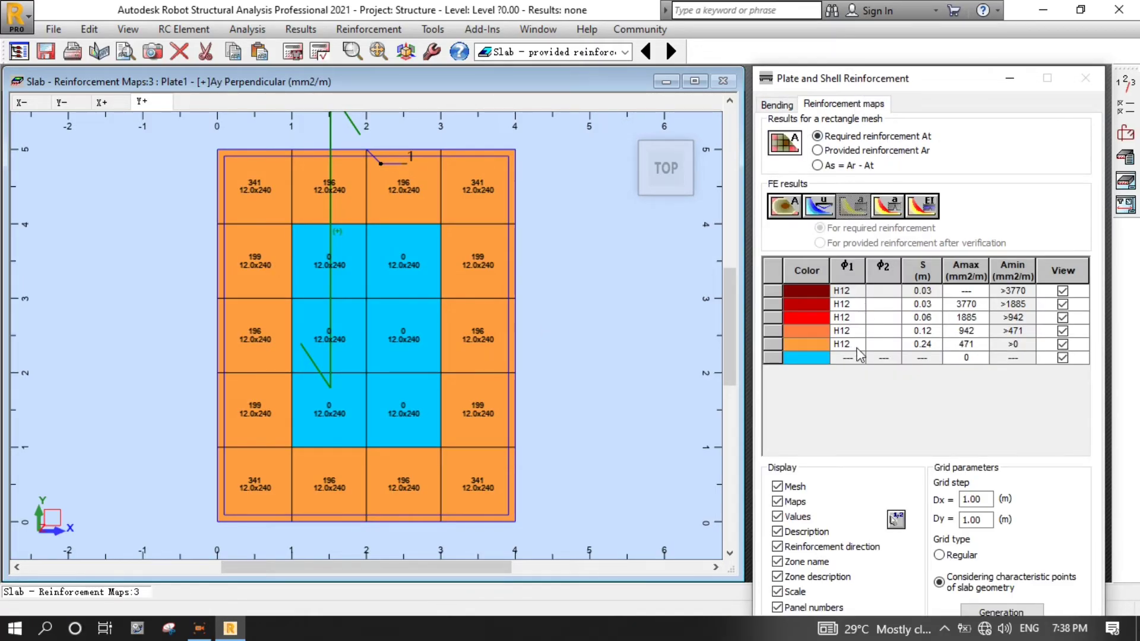
click(777, 532)
click(778, 547)
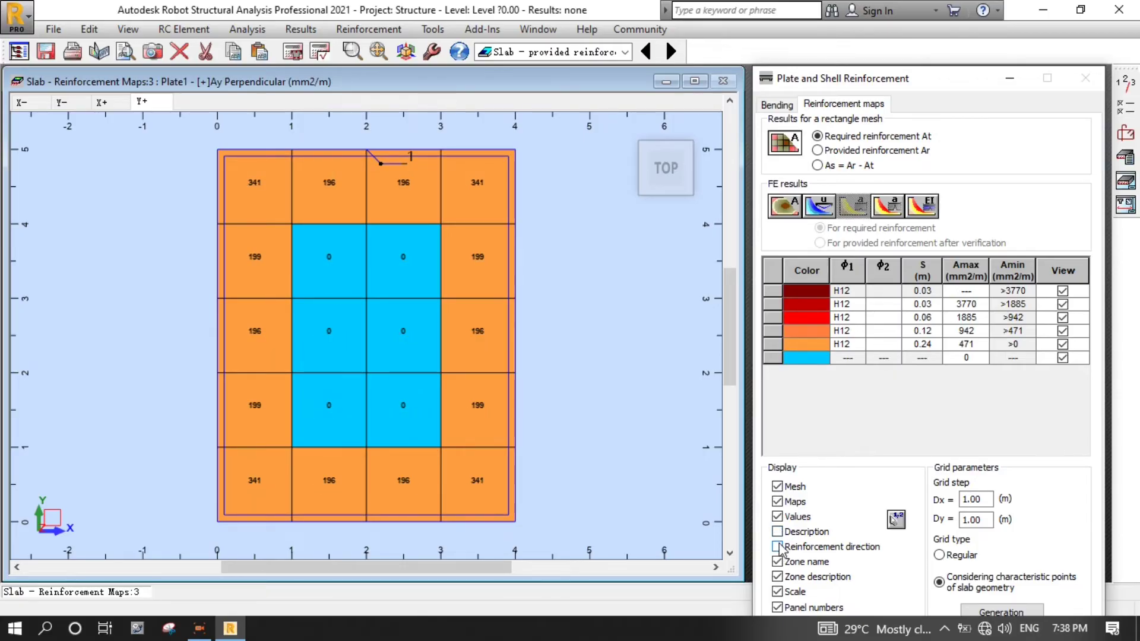
click(777, 606)
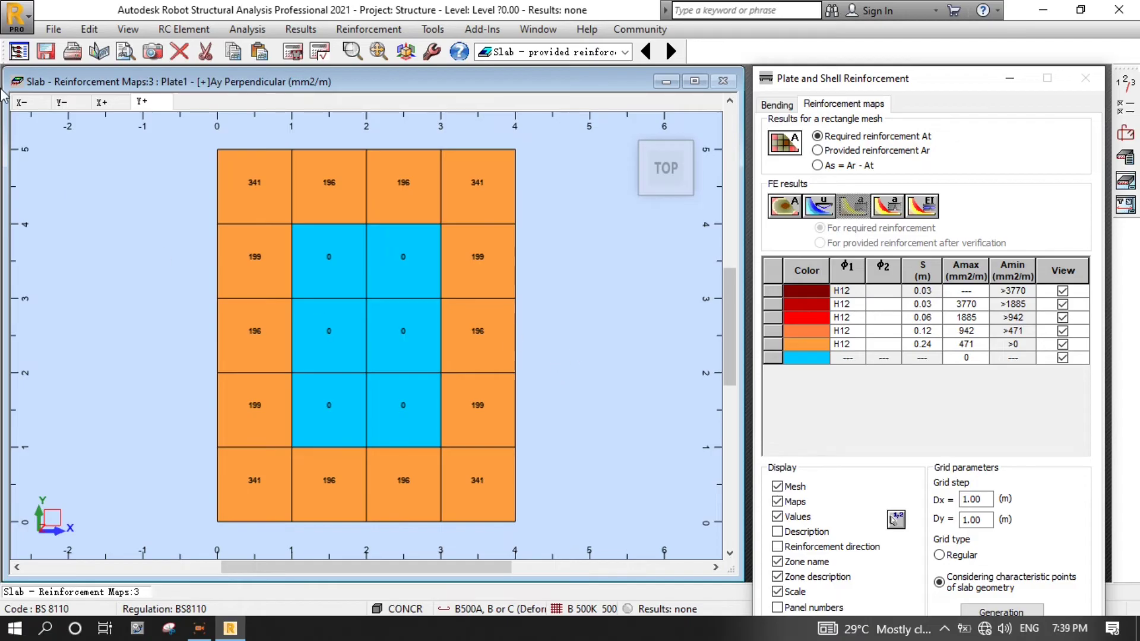
click(18, 99)
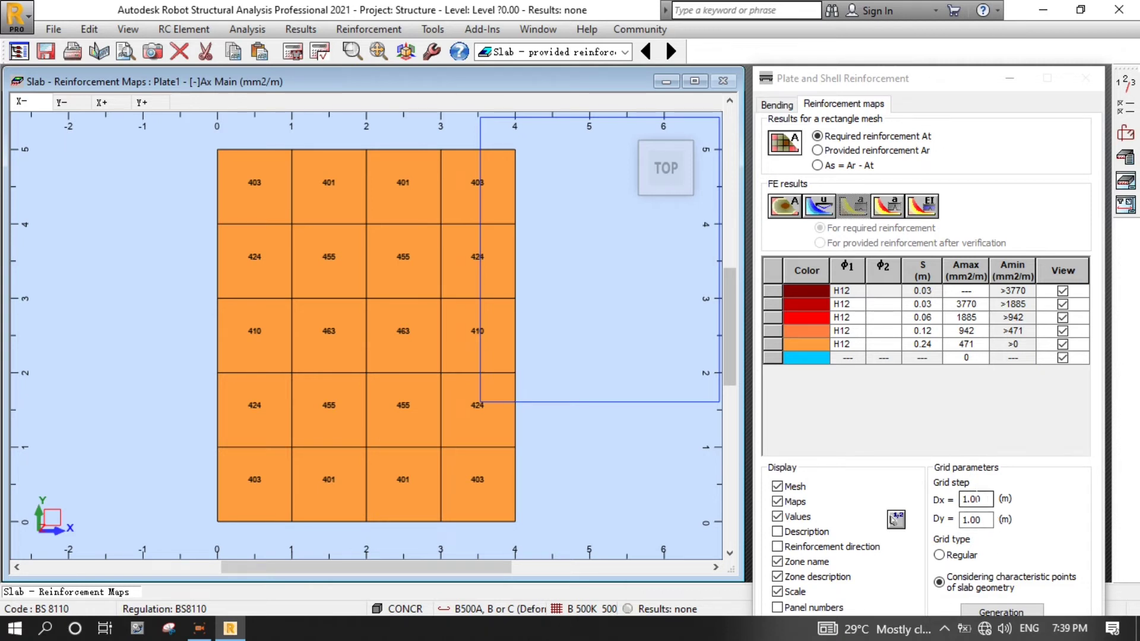
Regenerate the X- map with a grid step of 0.1 m in Dx and Dy and examine the values across the slab
click(966, 499)
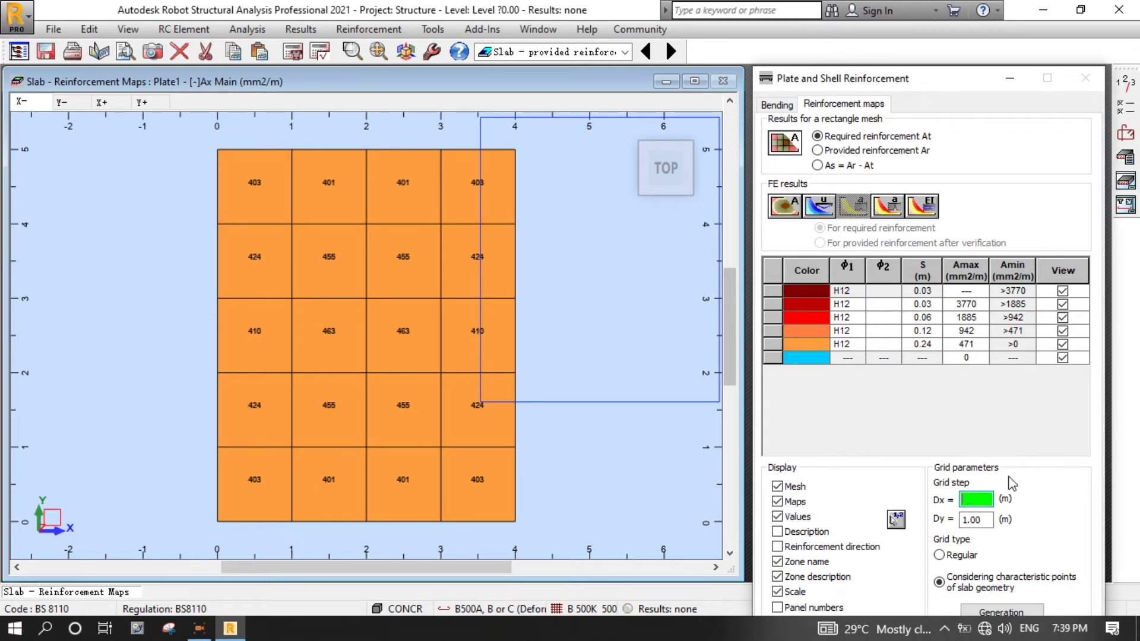
text(0.1)
key(Tab)
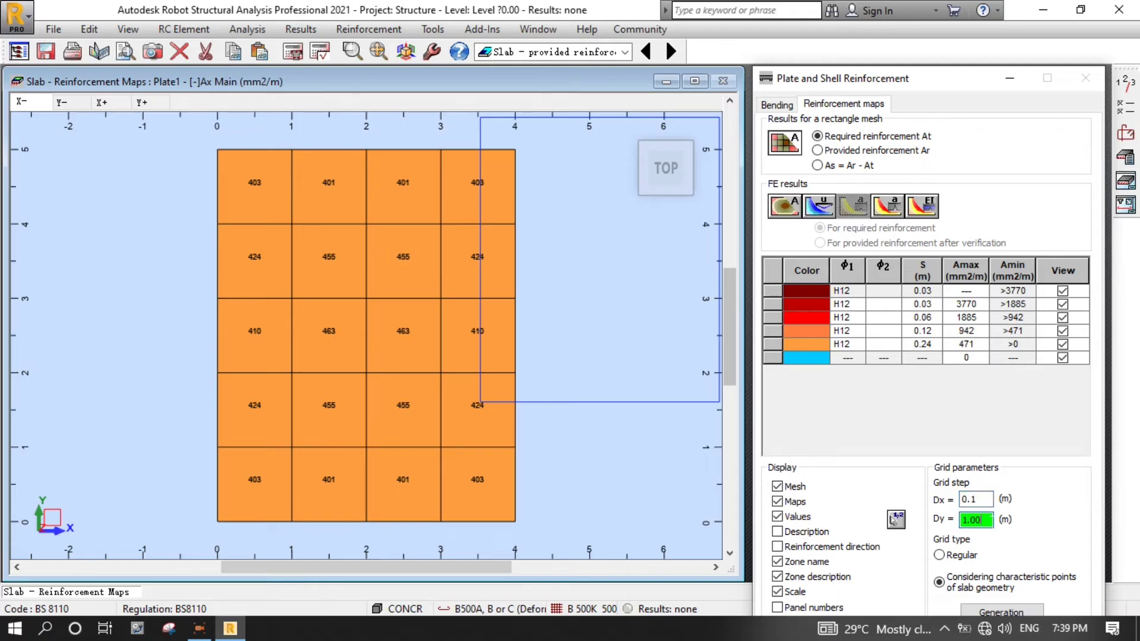
click(998, 612)
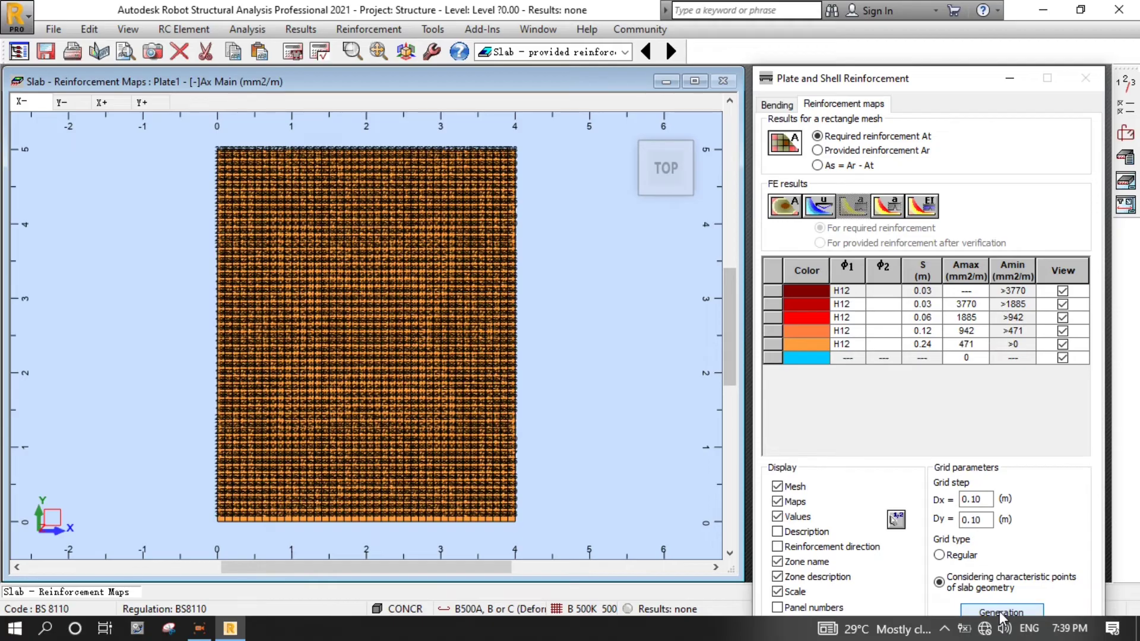
scroll(323, 361, up, 3)
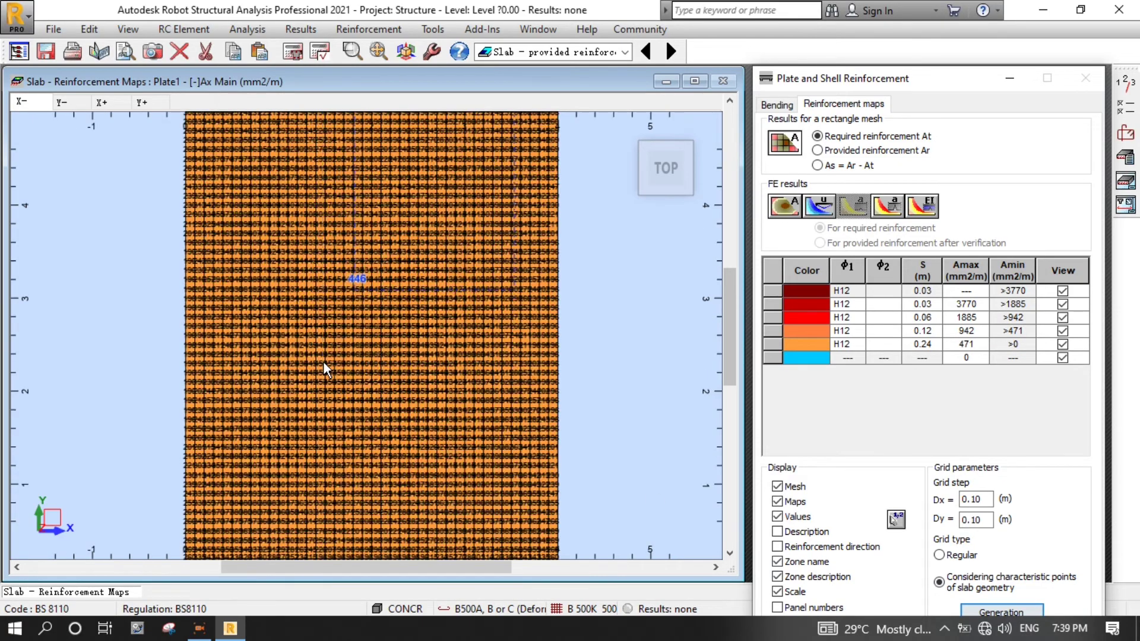
scroll(337, 380, up, 3)
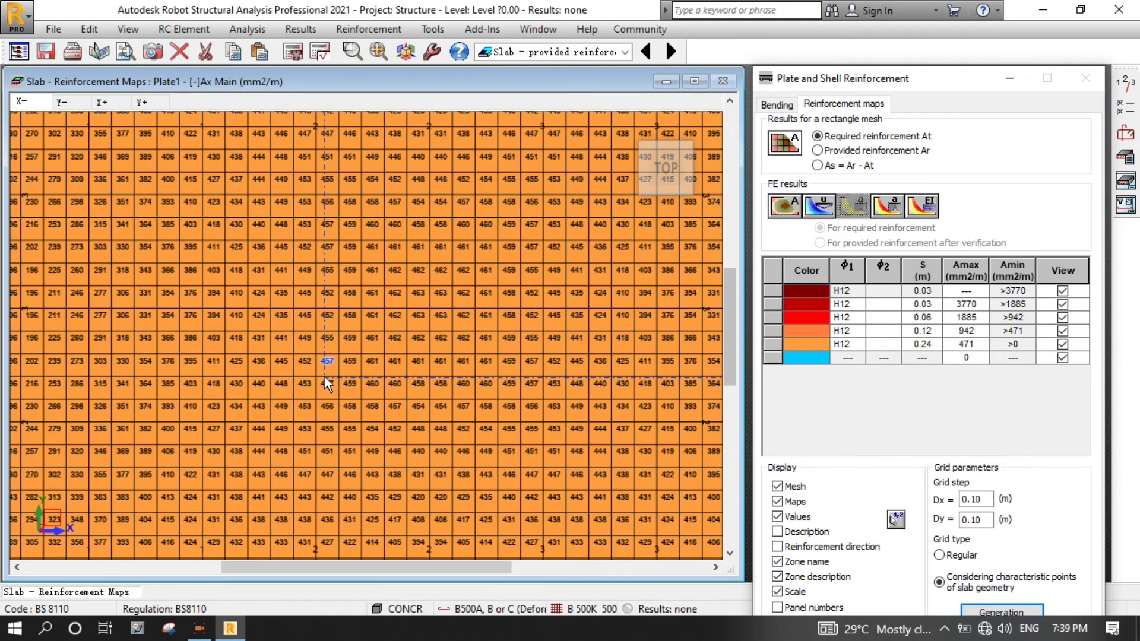
scroll(326, 365, down, 2)
scroll(334, 356, down, 5)
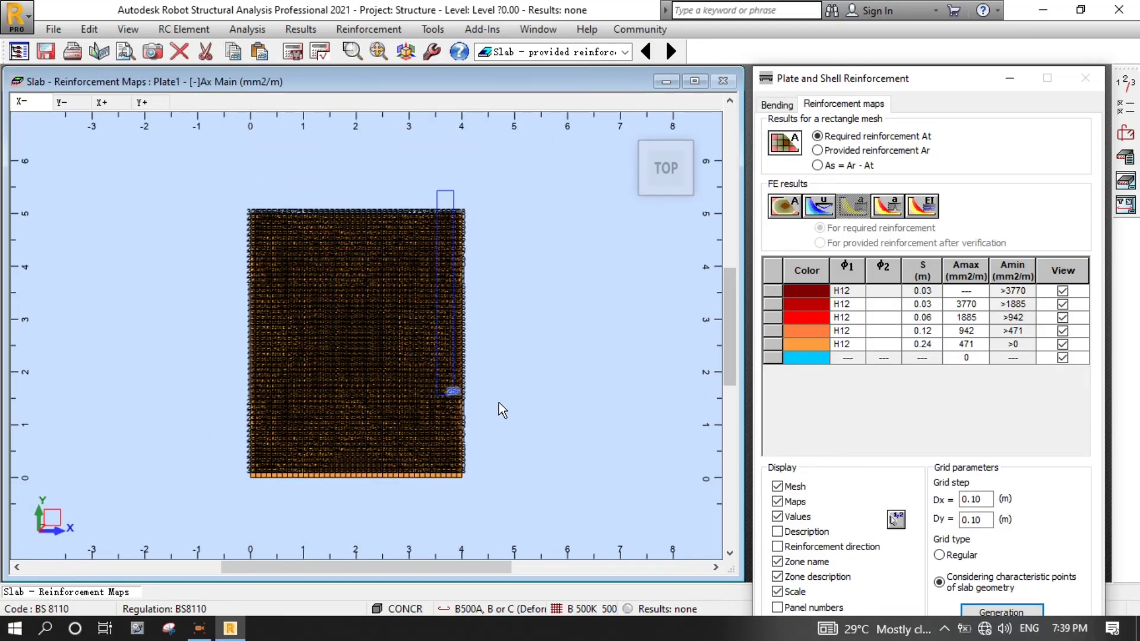
Set the map grid step back to 1 m in Dx and Dy and regenerate the grid
double_click(977, 499)
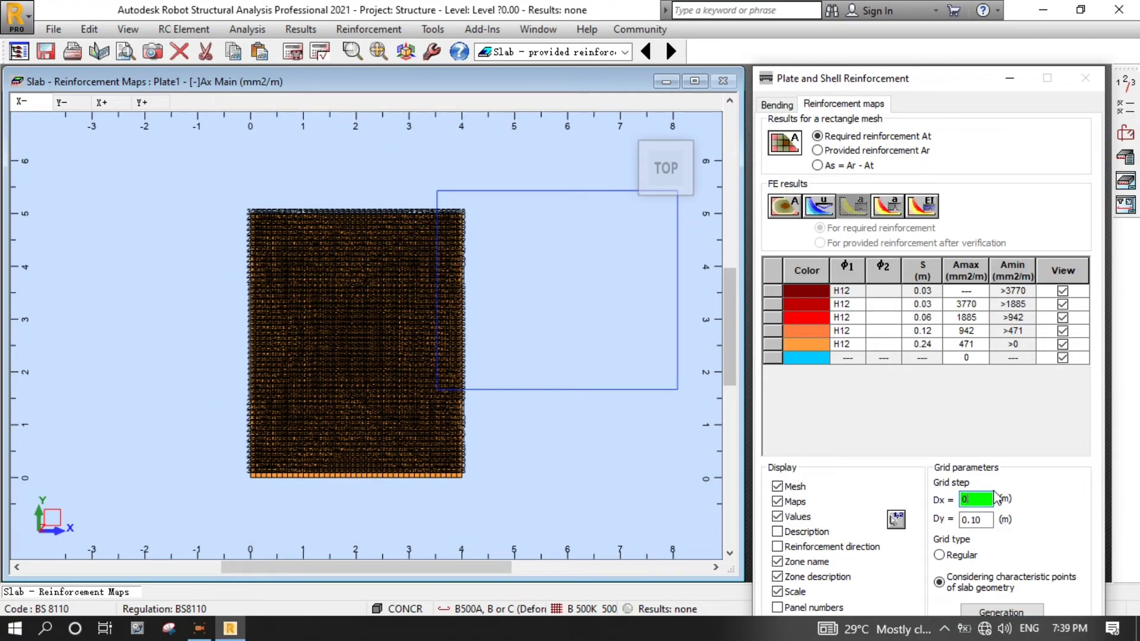
double_click(986, 520)
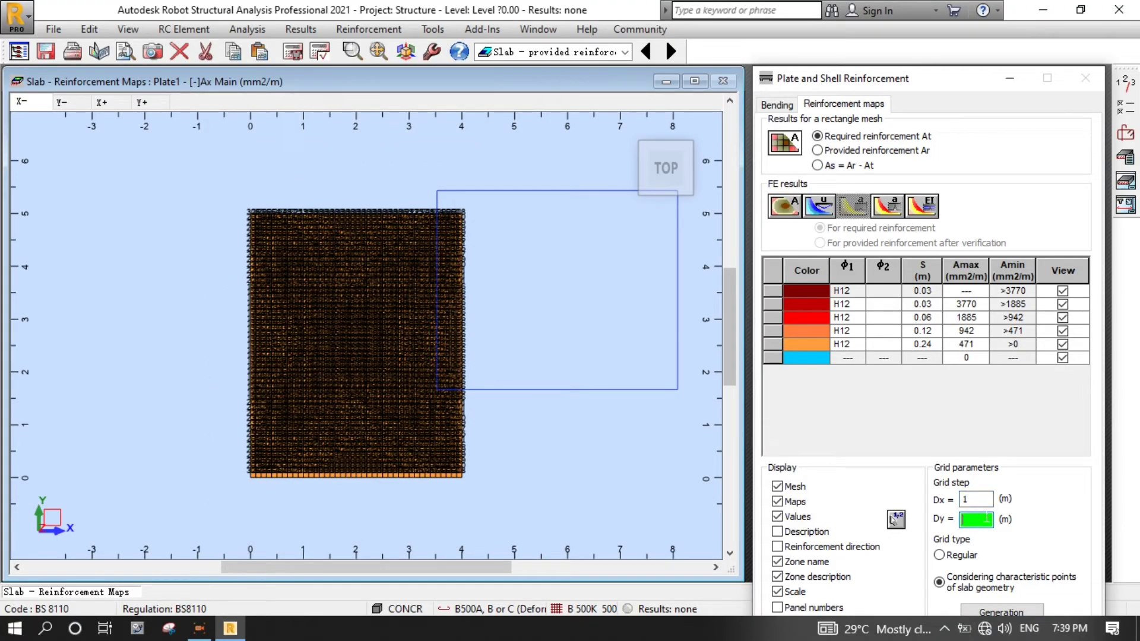
click(999, 612)
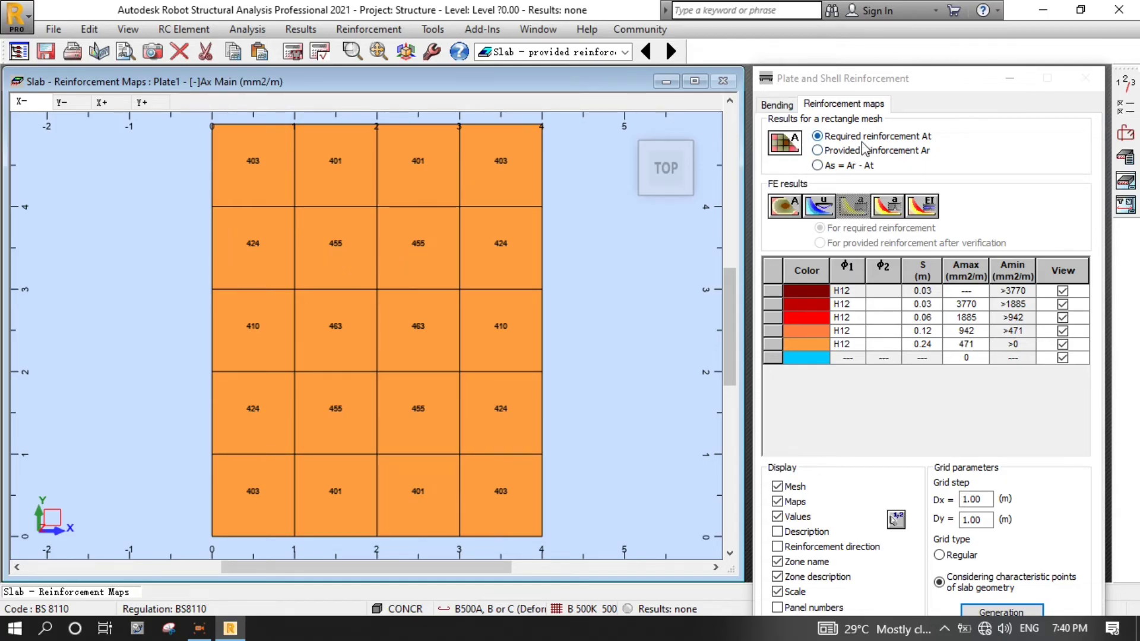
Review the cover and concrete settings in the calculation options and exclude H6 from the available reinforcing bars
click(778, 106)
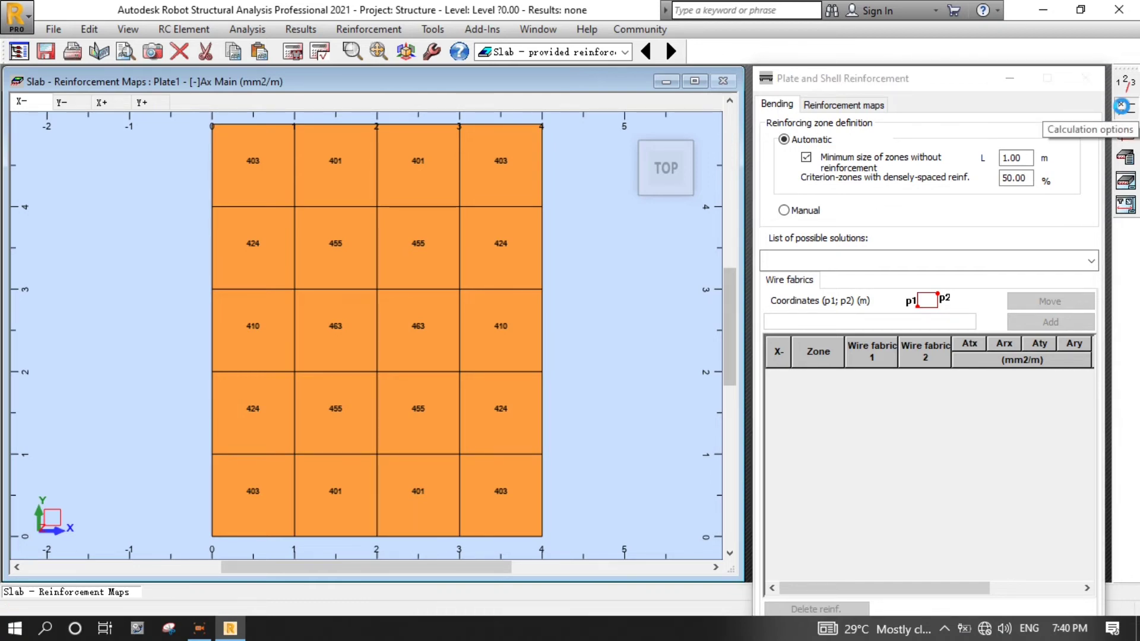
click(1124, 111)
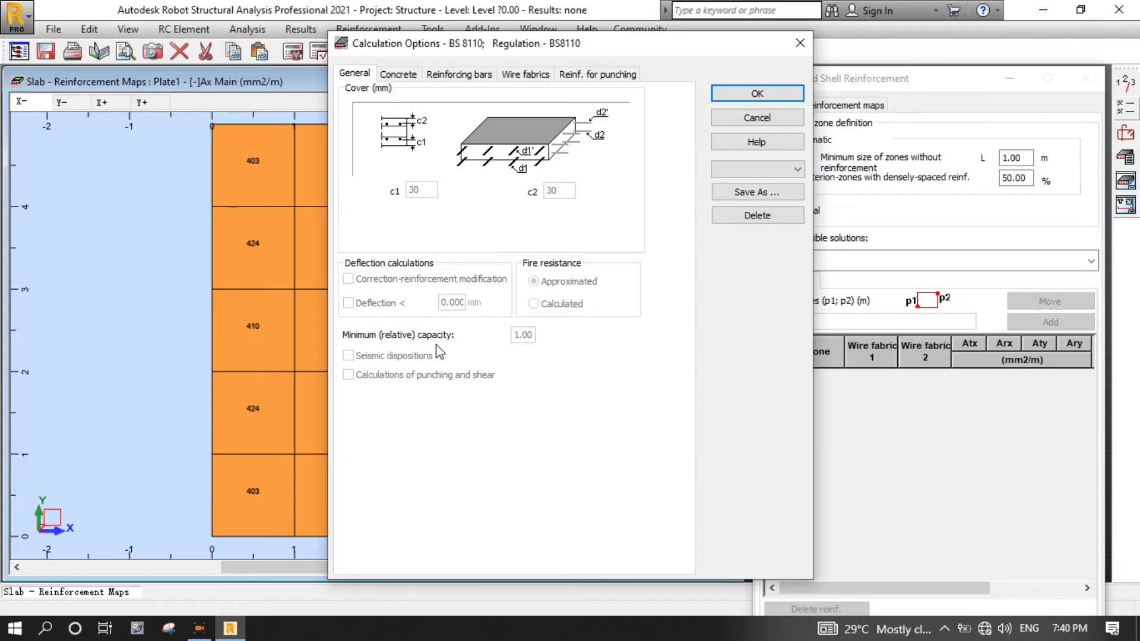
click(399, 75)
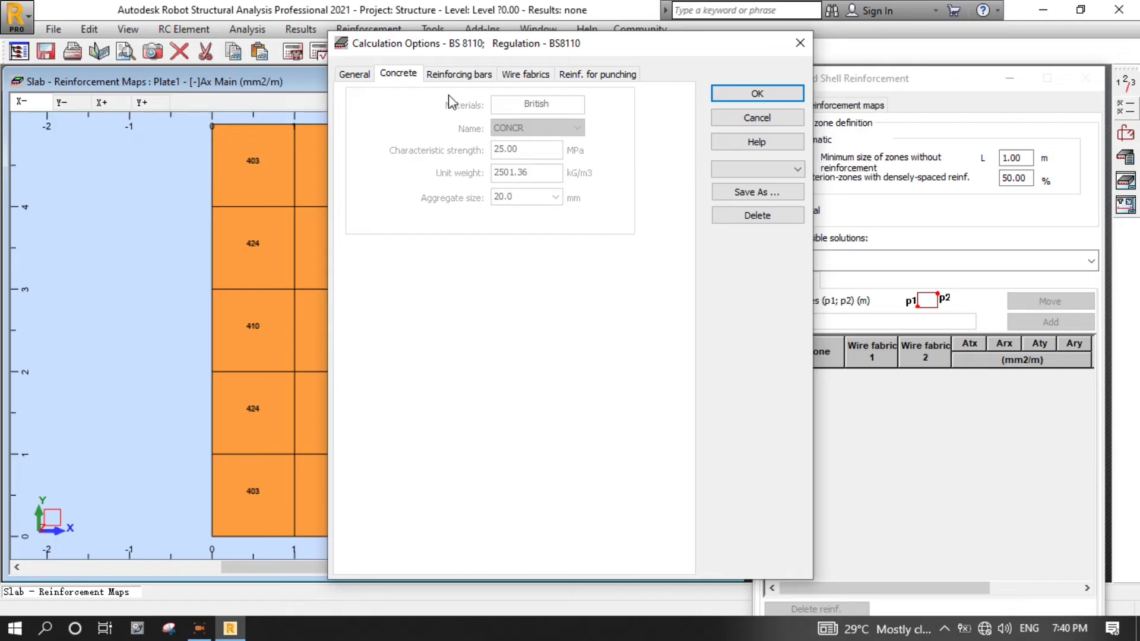
click(462, 75)
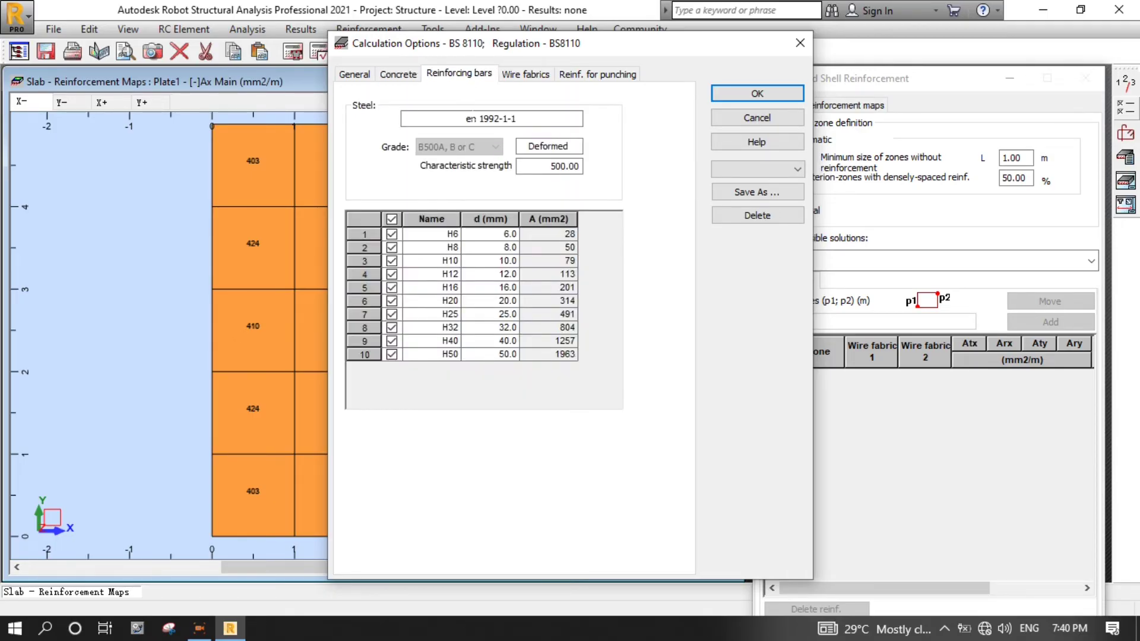
click(392, 234)
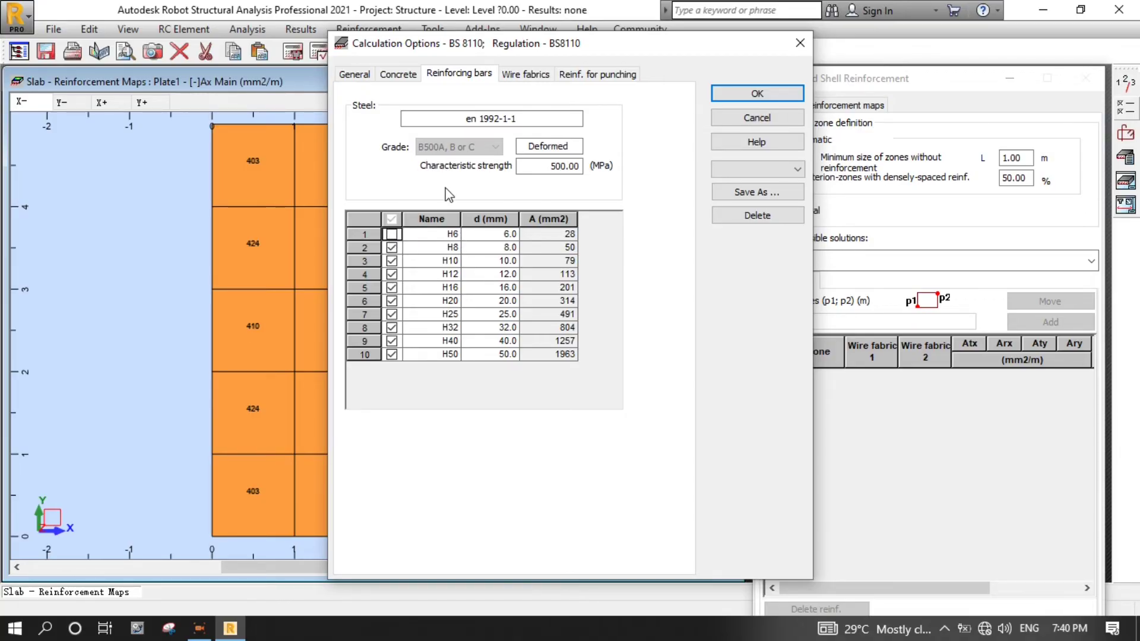
Review the wire fabric settings, choose a larger punching reinforcement bar diameter than H6, and accept the calculation options
click(526, 74)
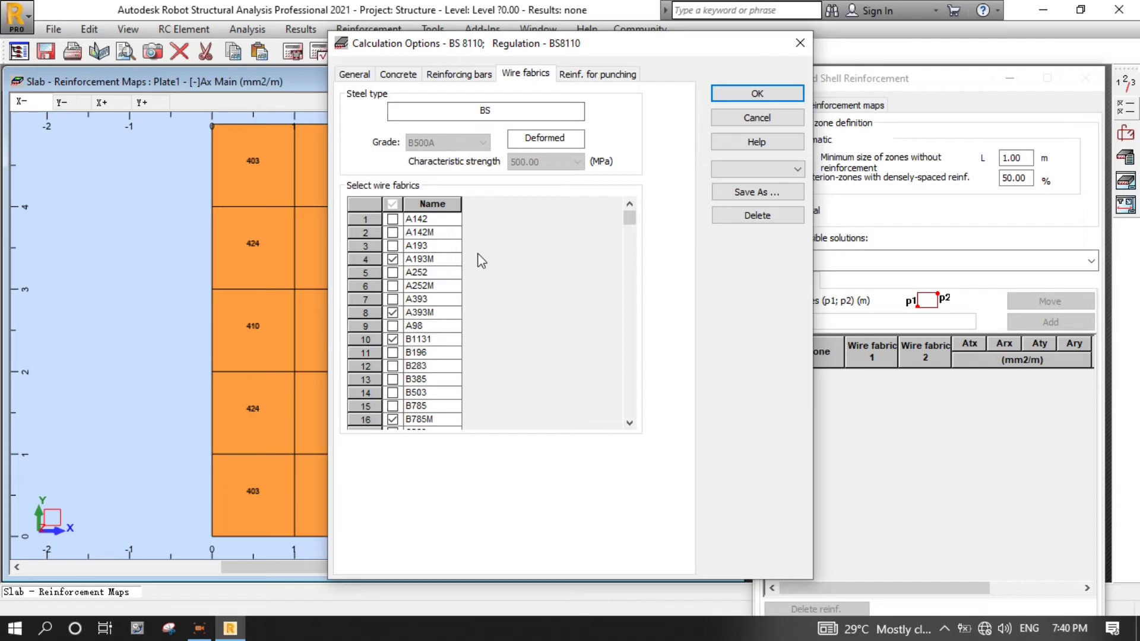
click(589, 75)
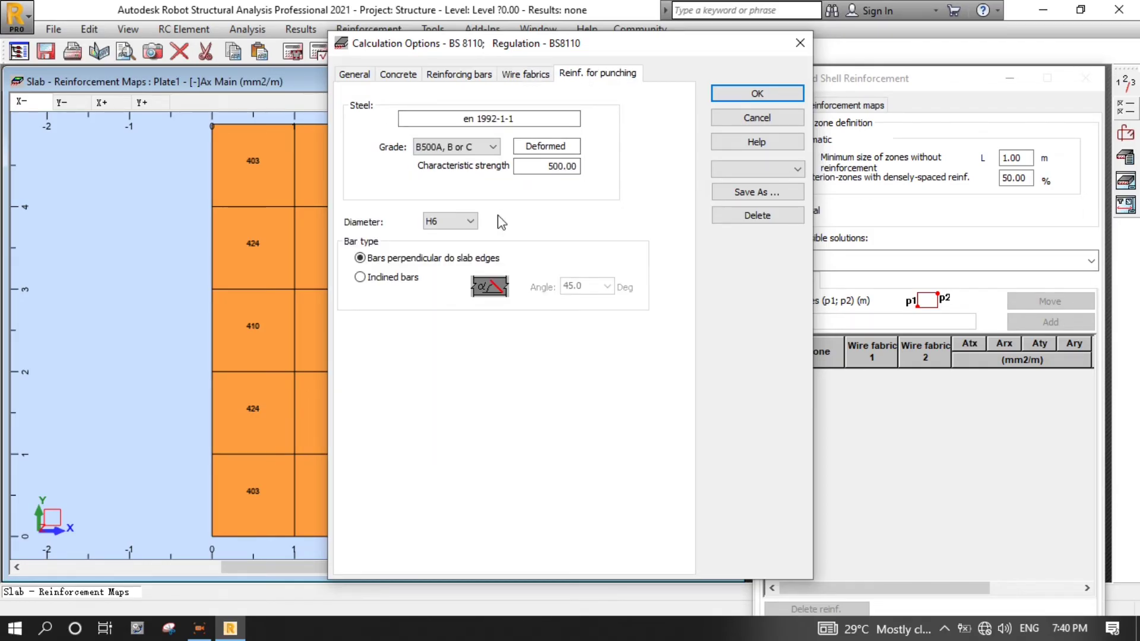
click(470, 221)
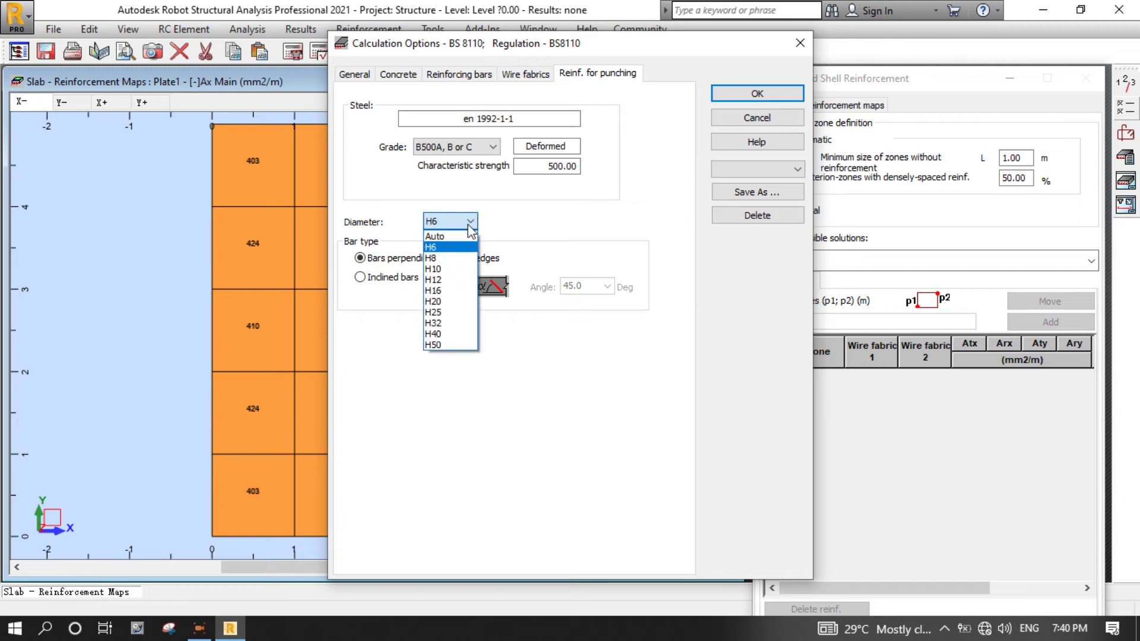
click(446, 265)
click(749, 94)
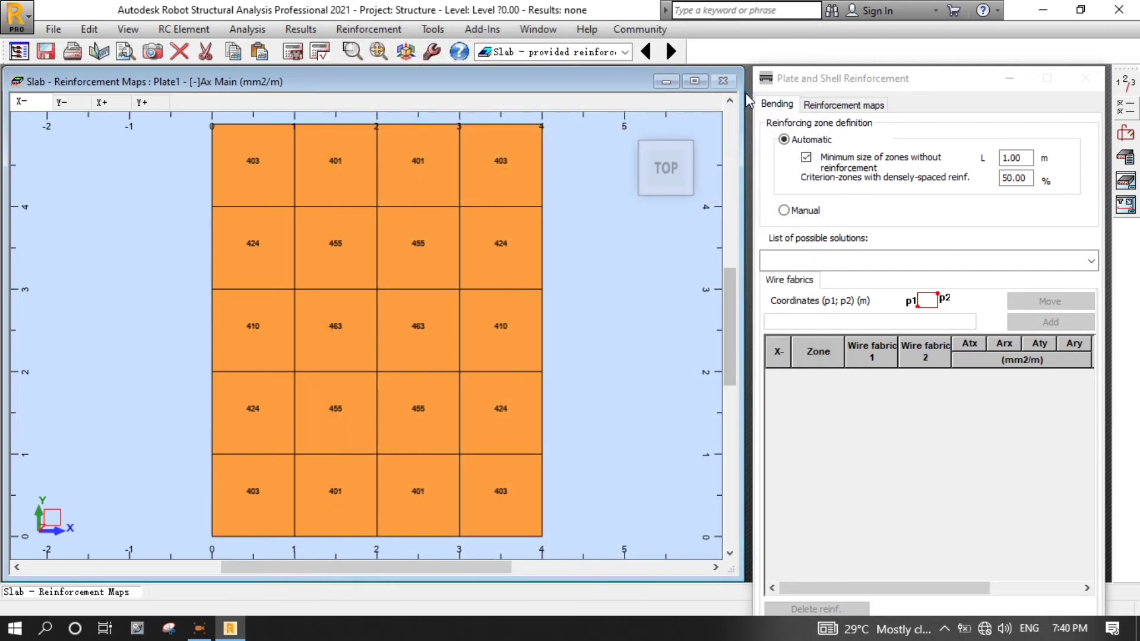
Set the reinforcement type in the reinforcement pattern to Bars, review its remaining settings, and accept the pattern
click(1127, 134)
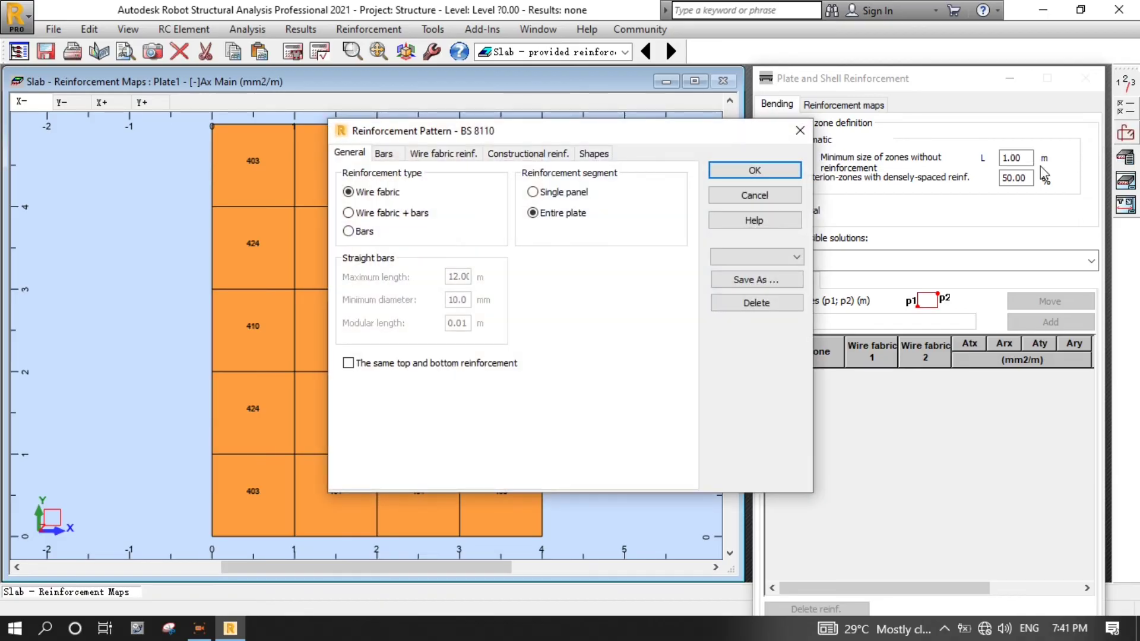
click(350, 234)
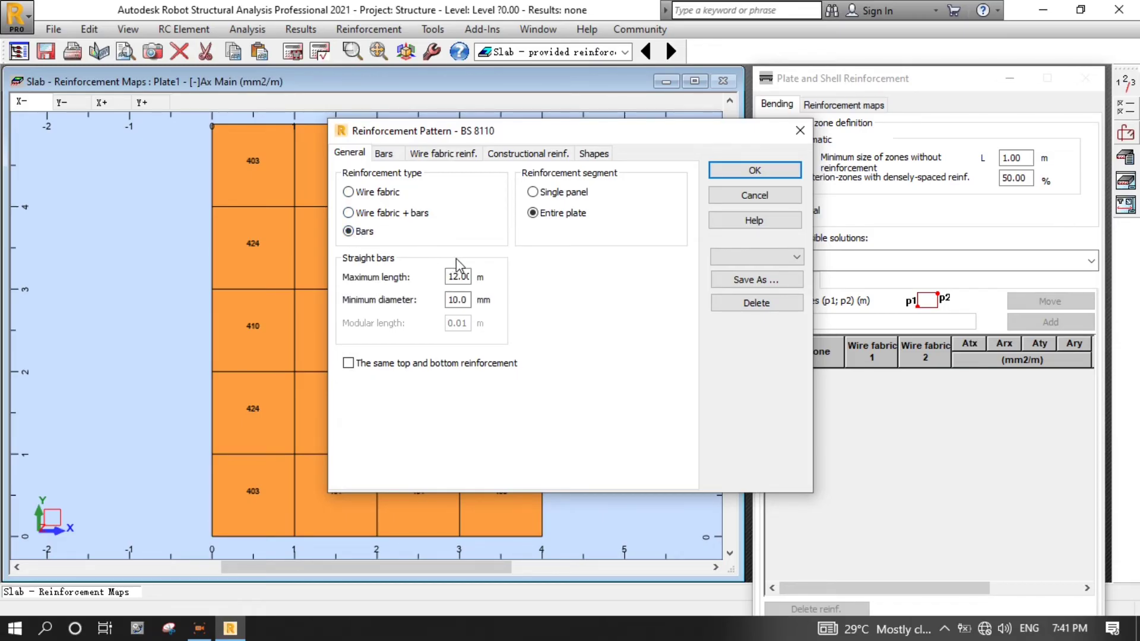
click(394, 154)
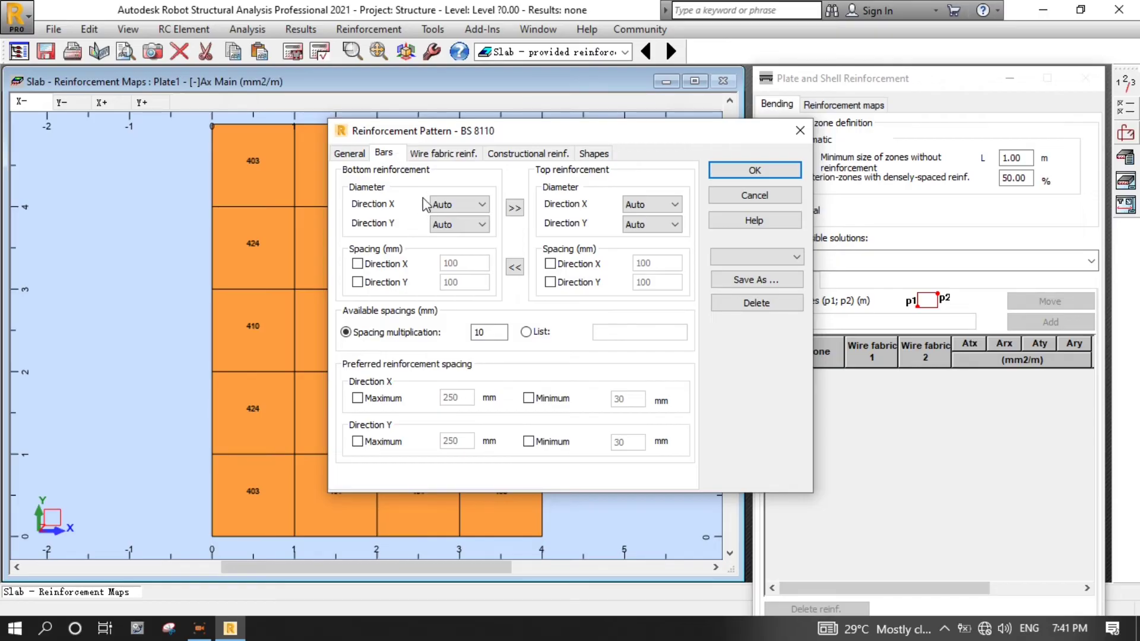
click(454, 159)
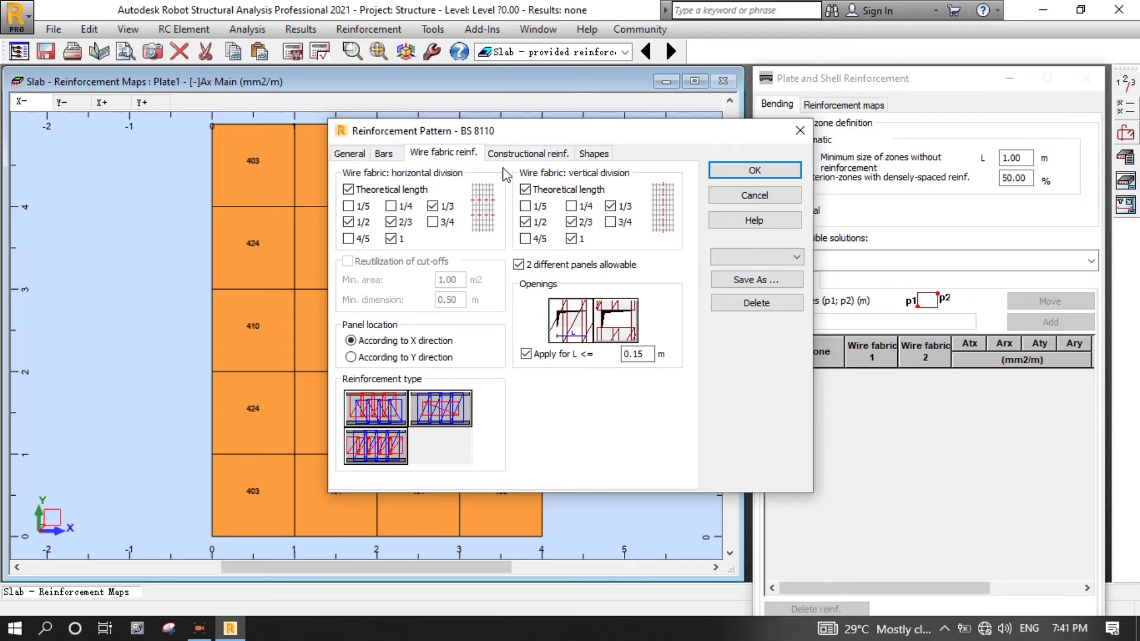
click(518, 158)
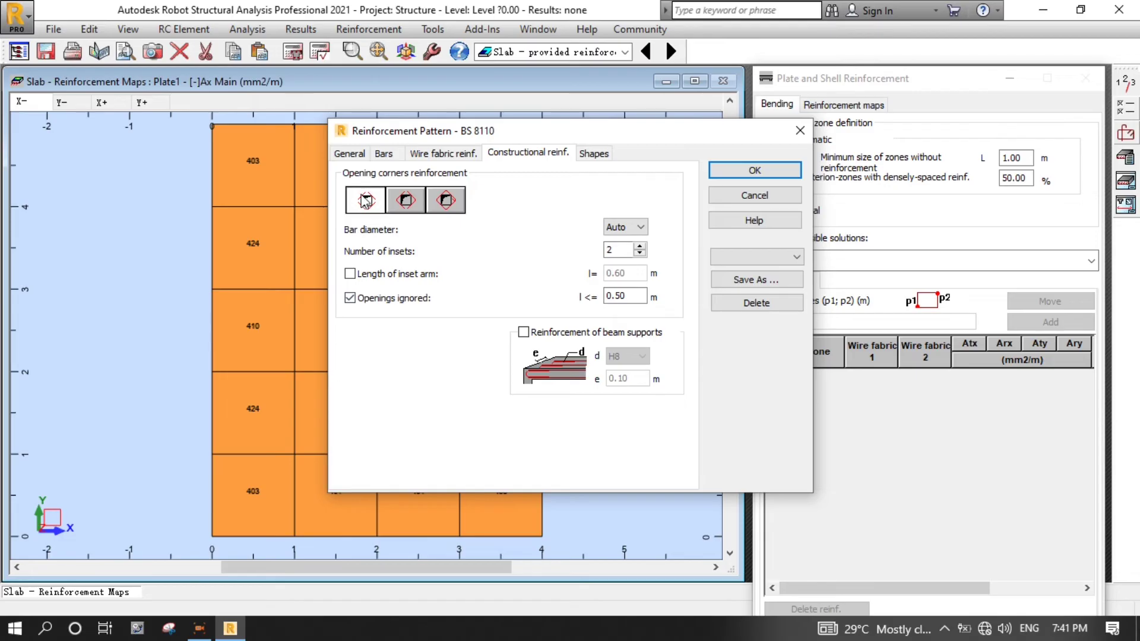
click(594, 154)
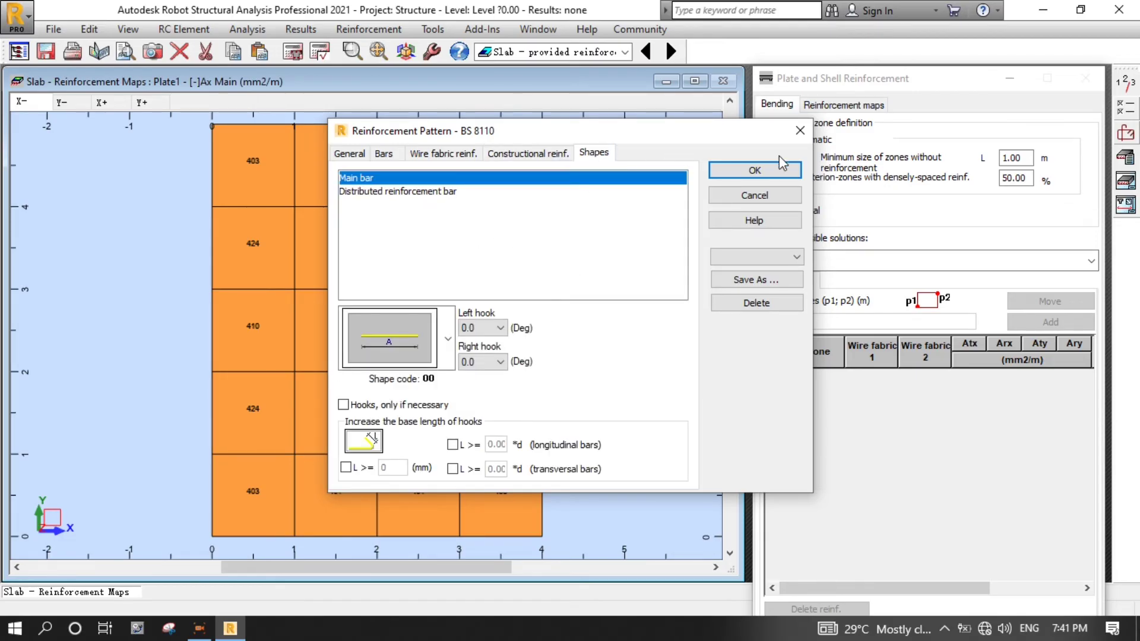
click(773, 172)
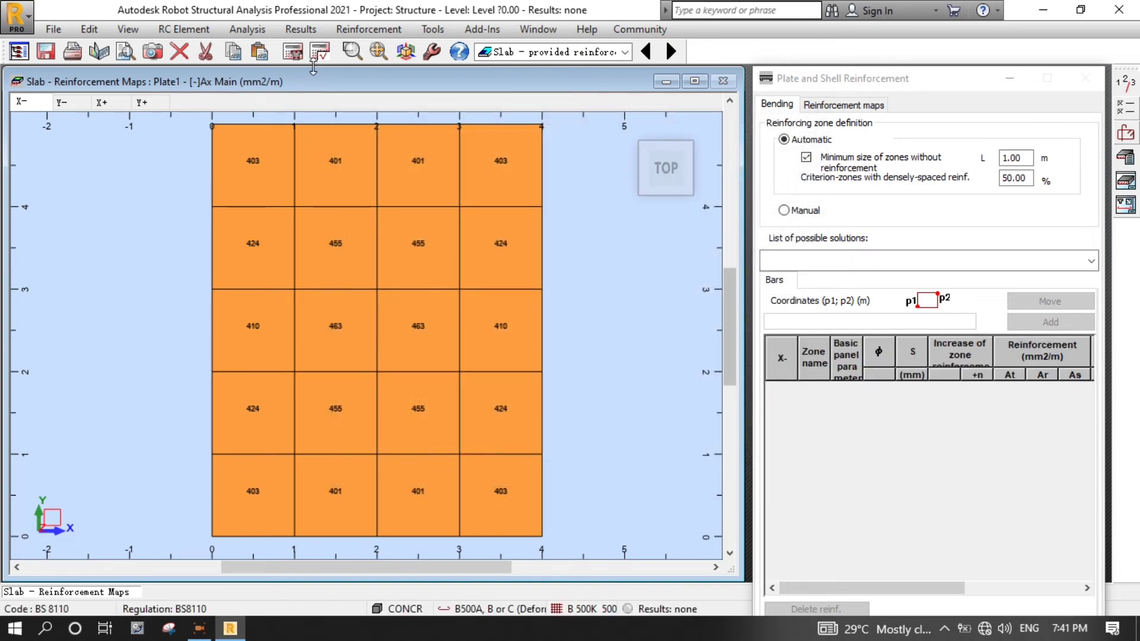
Calculate the slab's provided reinforcement and review its Y- and Y+ maps
click(301, 53)
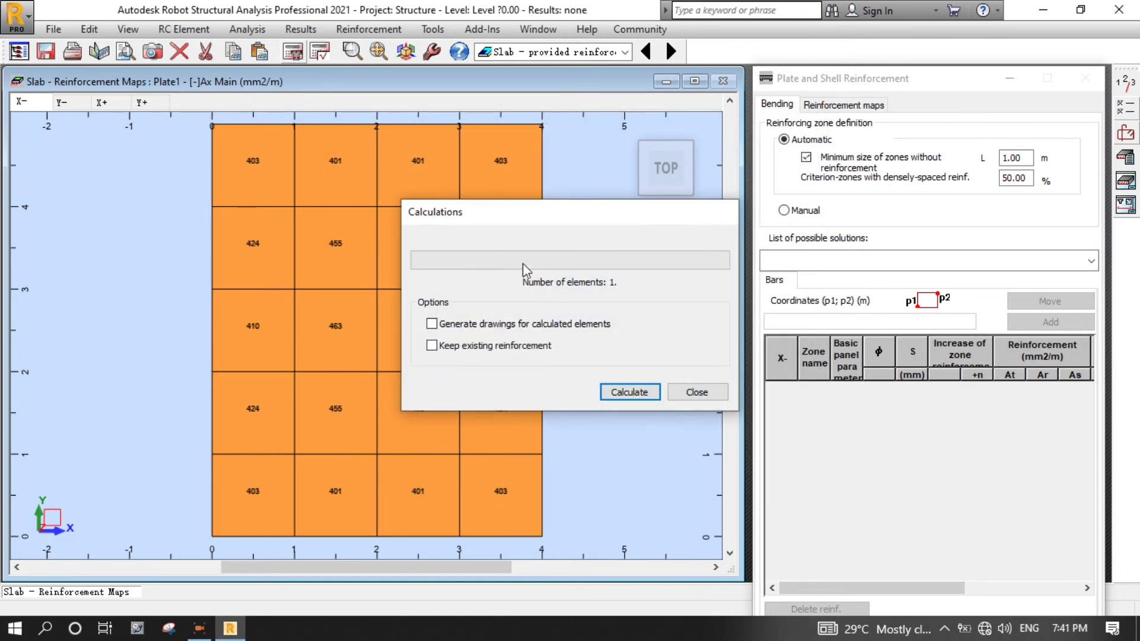
click(636, 391)
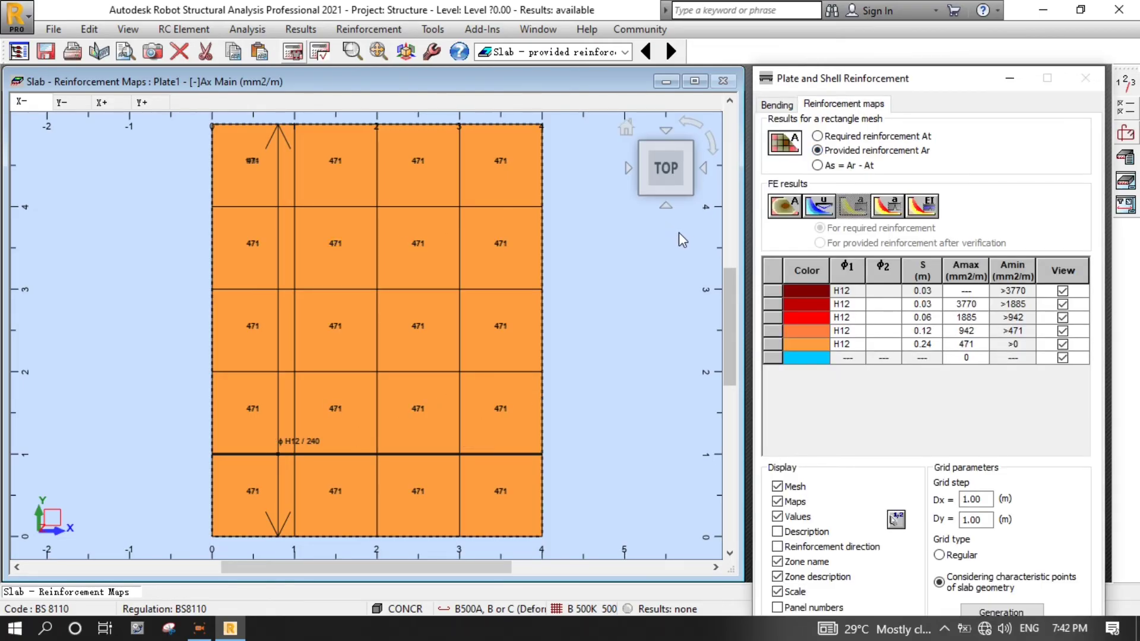
click(70, 102)
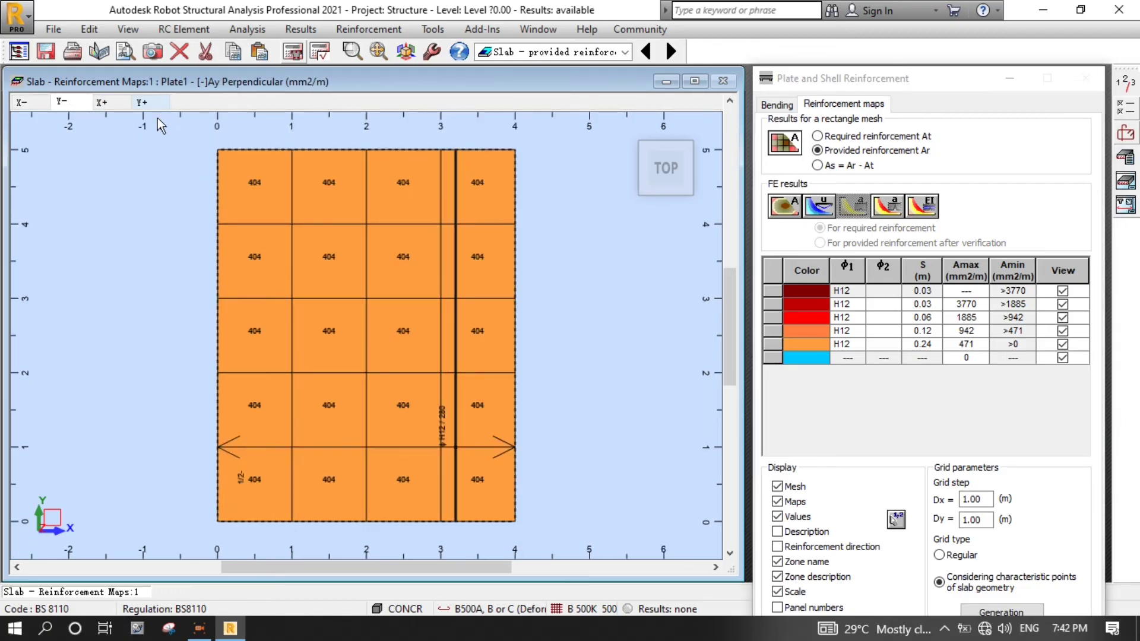
click(145, 102)
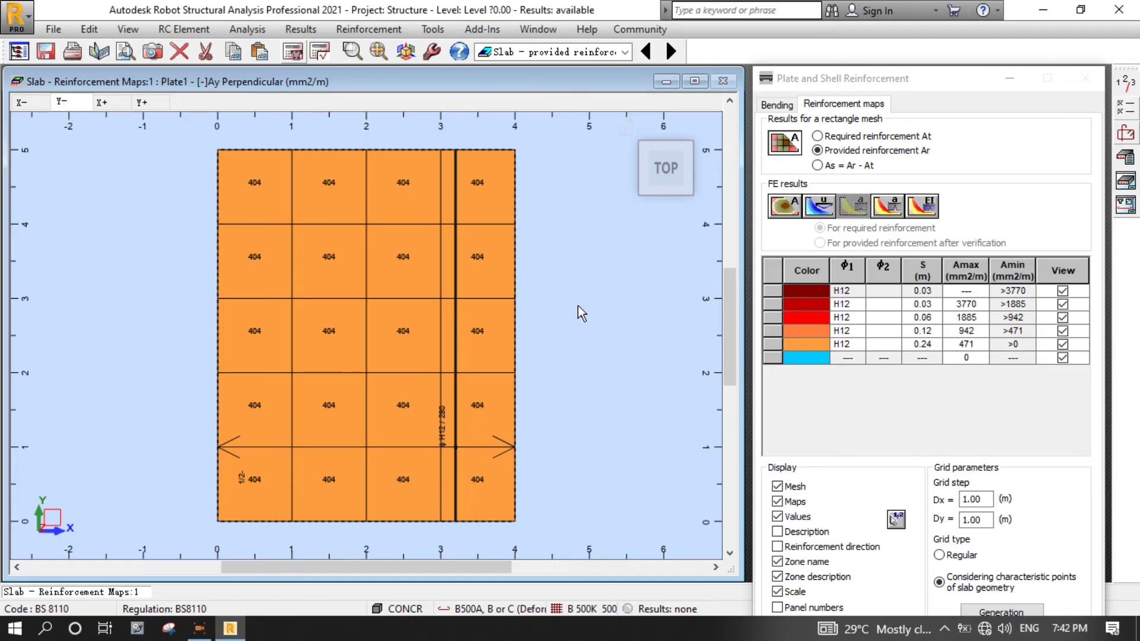
Generate the slab's final drawings and examine the title block of the slab formwork sheet
click(1130, 185)
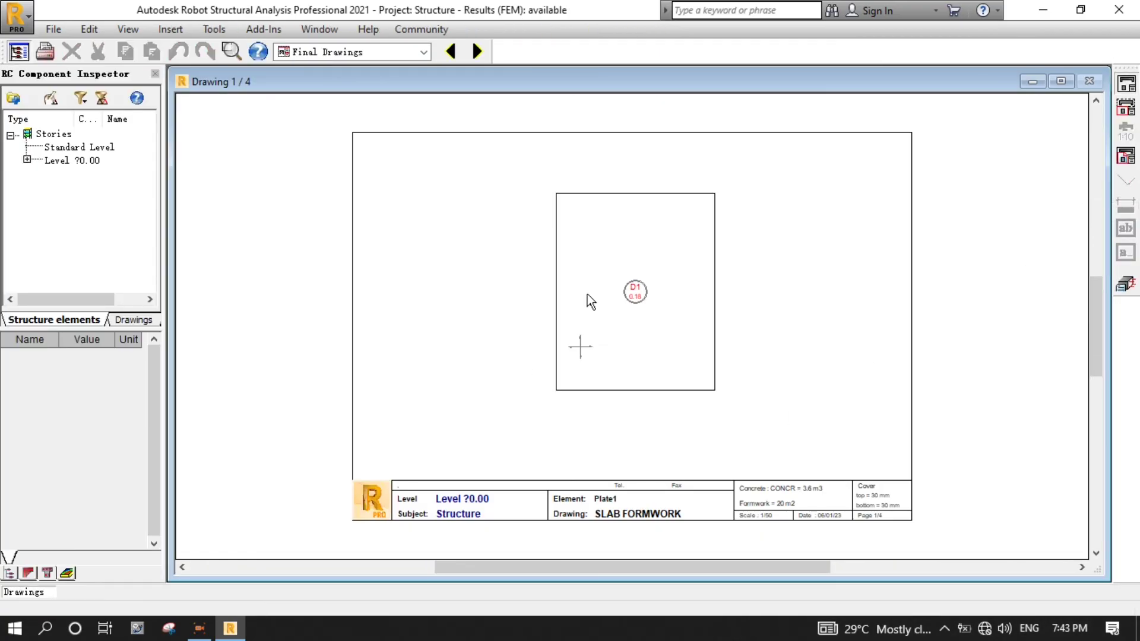
scroll(593, 540, up, 2)
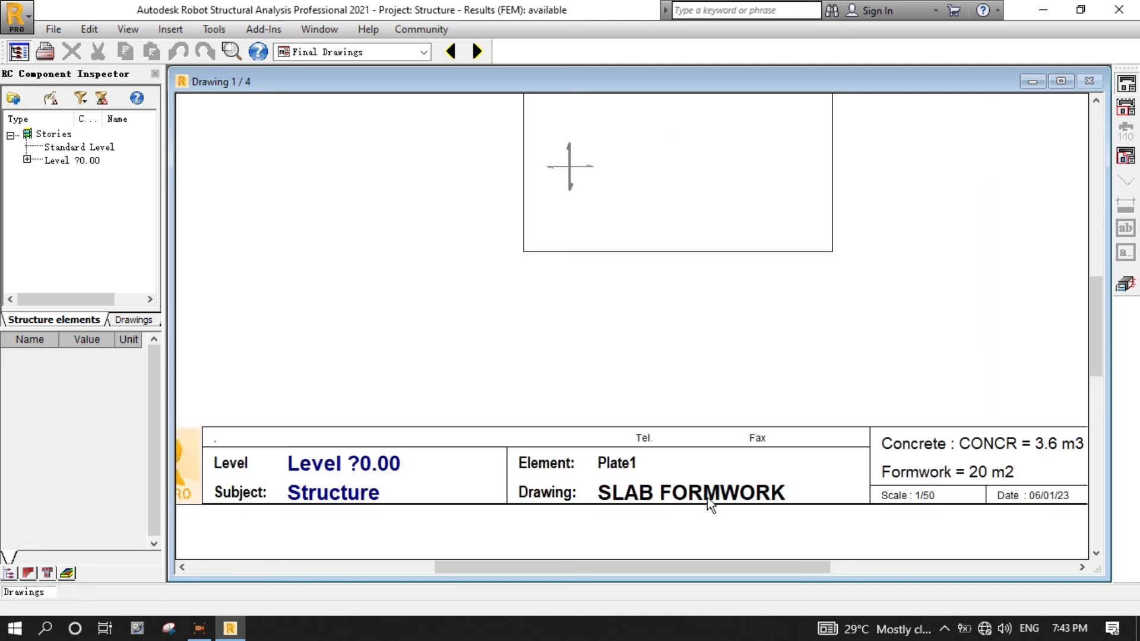
Examine the material quantities and cover information in the title block of the slab formwork sheet
scroll(583, 518, down, 3)
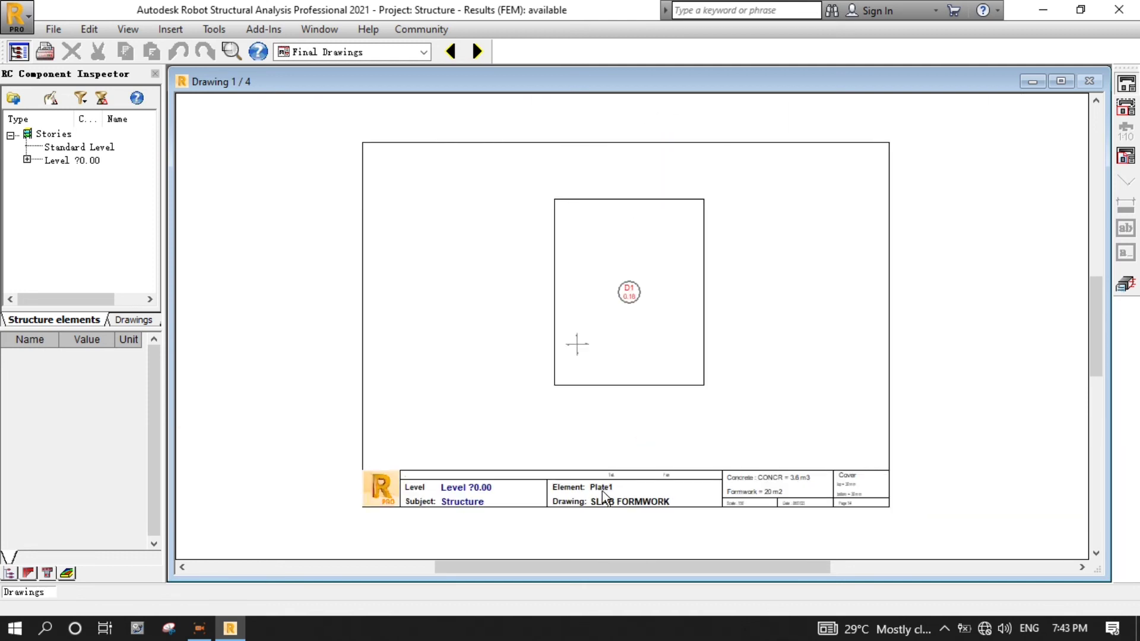
scroll(605, 495, up, 1)
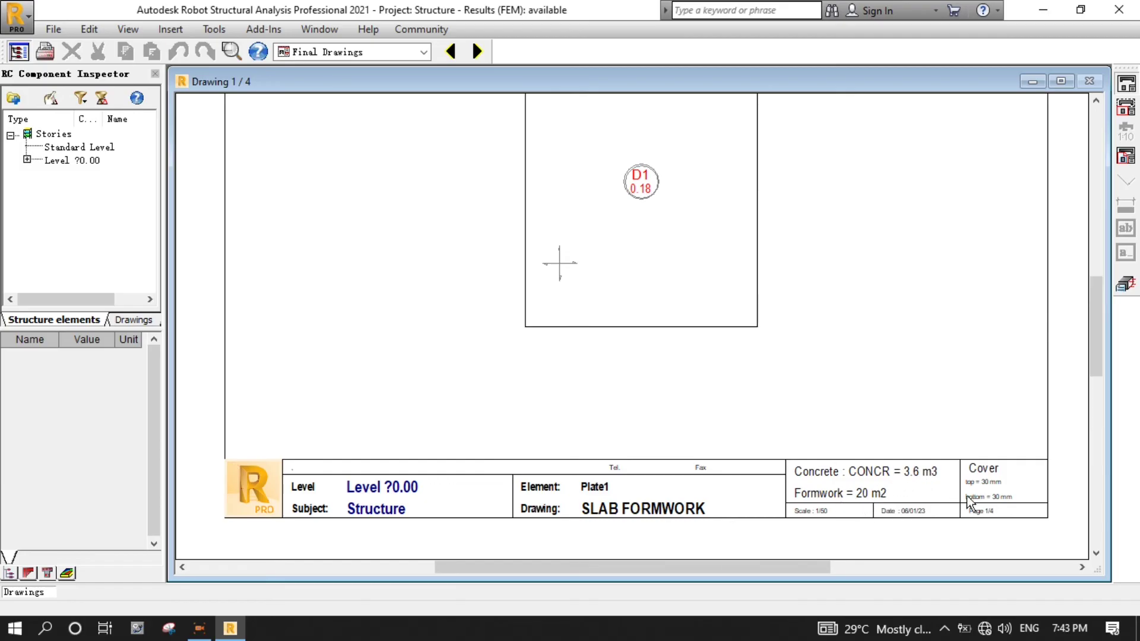
scroll(997, 496, up, 2)
scroll(971, 490, down, 3)
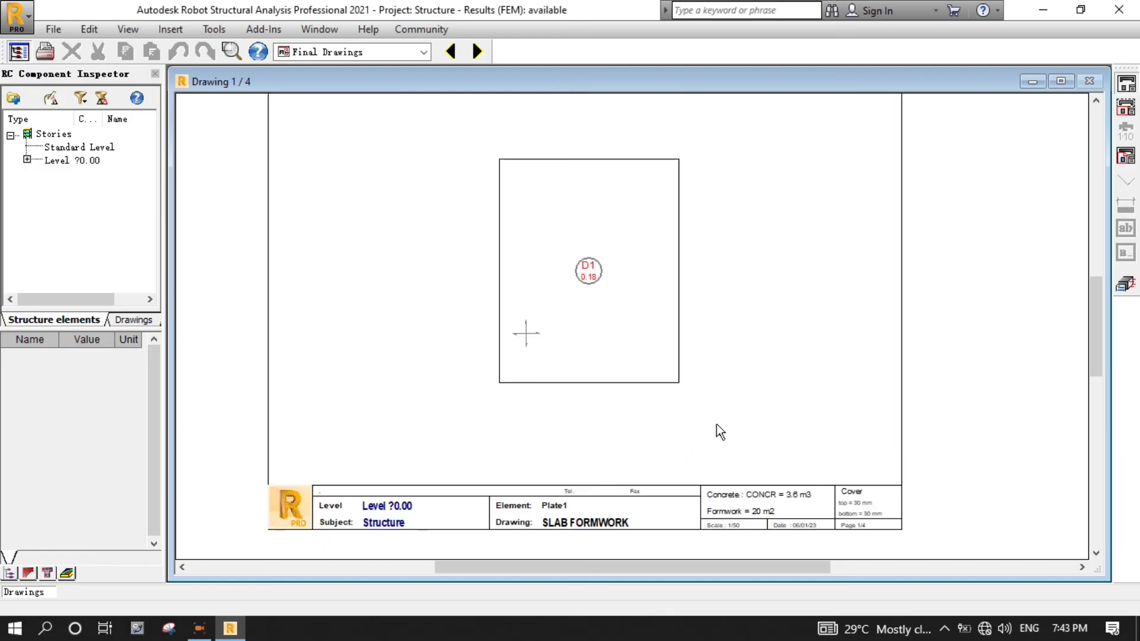
Display the bottom slab reinforcement sheet and examine its bar layout and labels
click(480, 54)
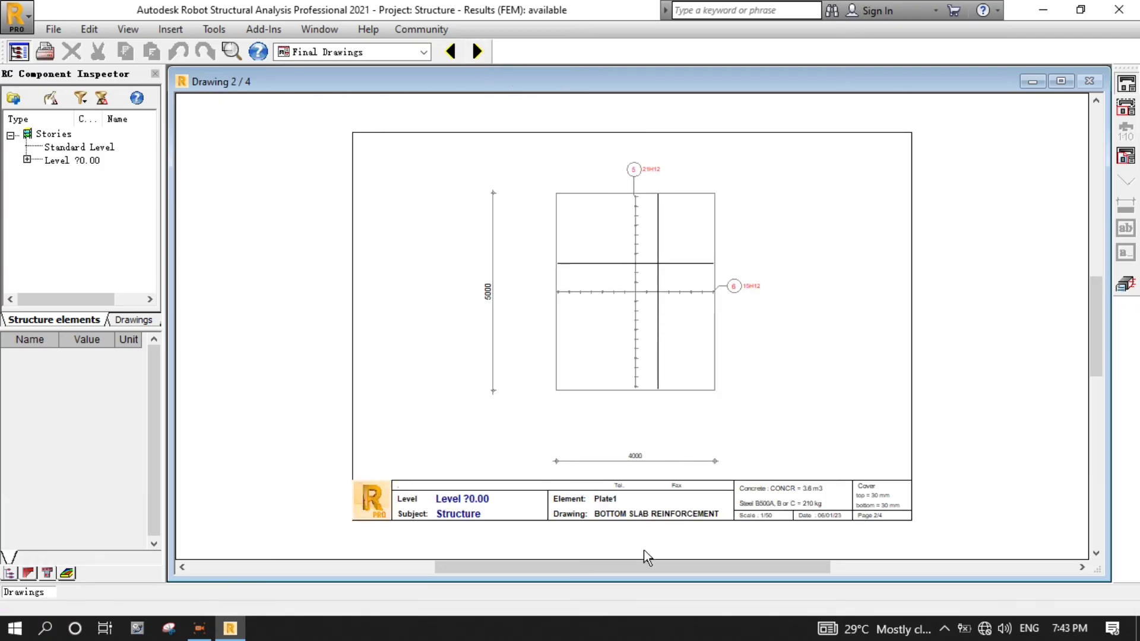
scroll(624, 535, up, 1)
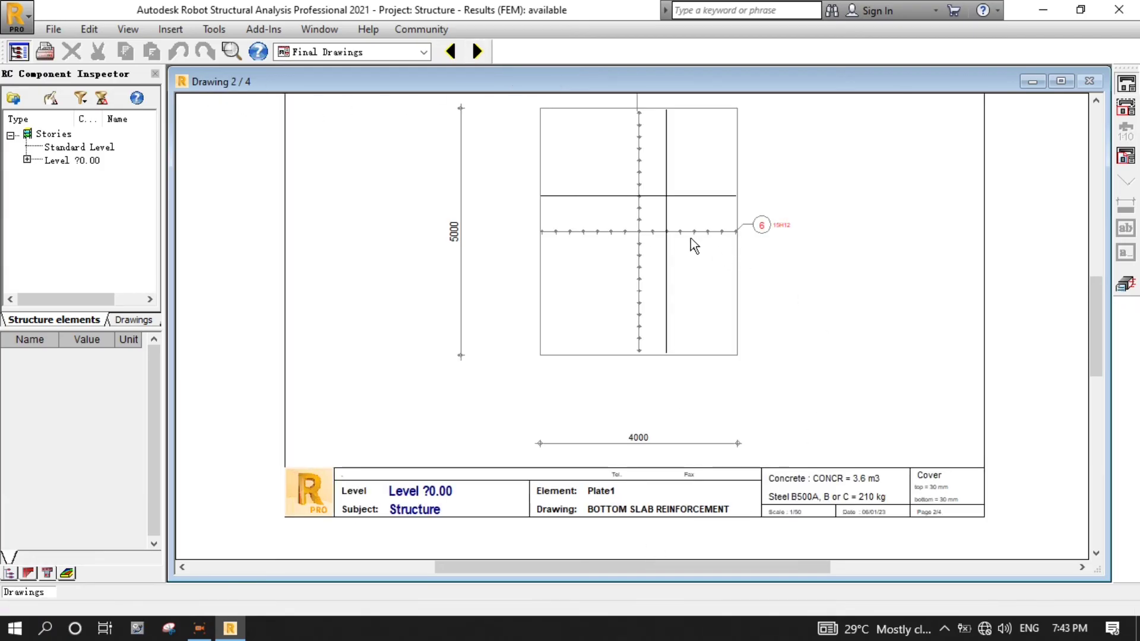
scroll(624, 357, down, 2)
scroll(672, 178, up, 3)
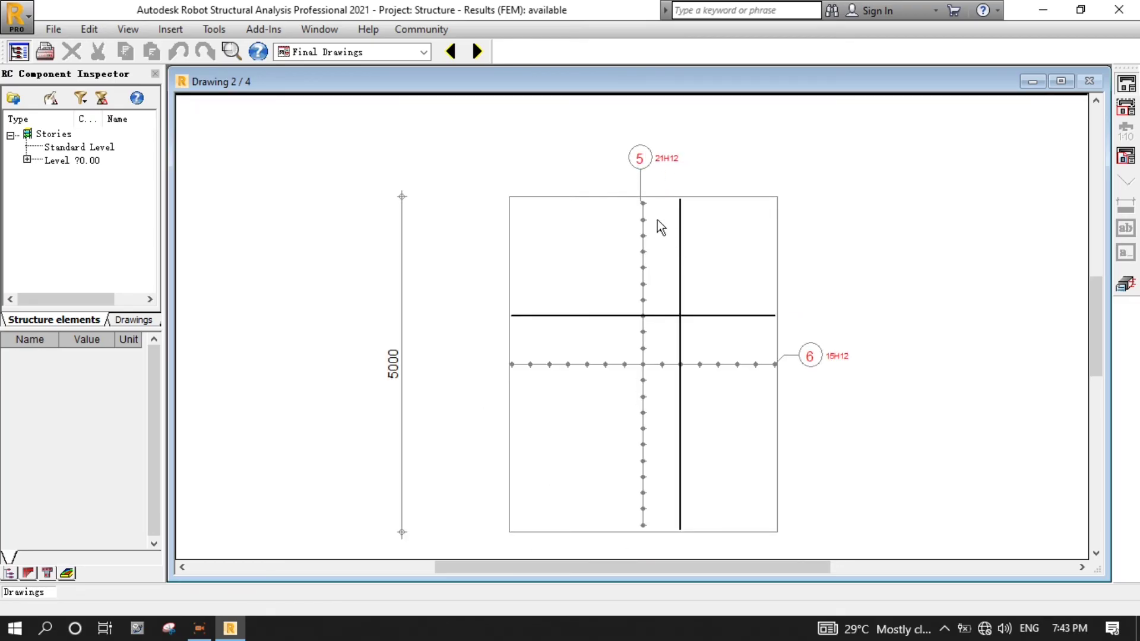
Display the top slab reinforcement sheet and examine its bar layout and labels
click(477, 52)
click(478, 52)
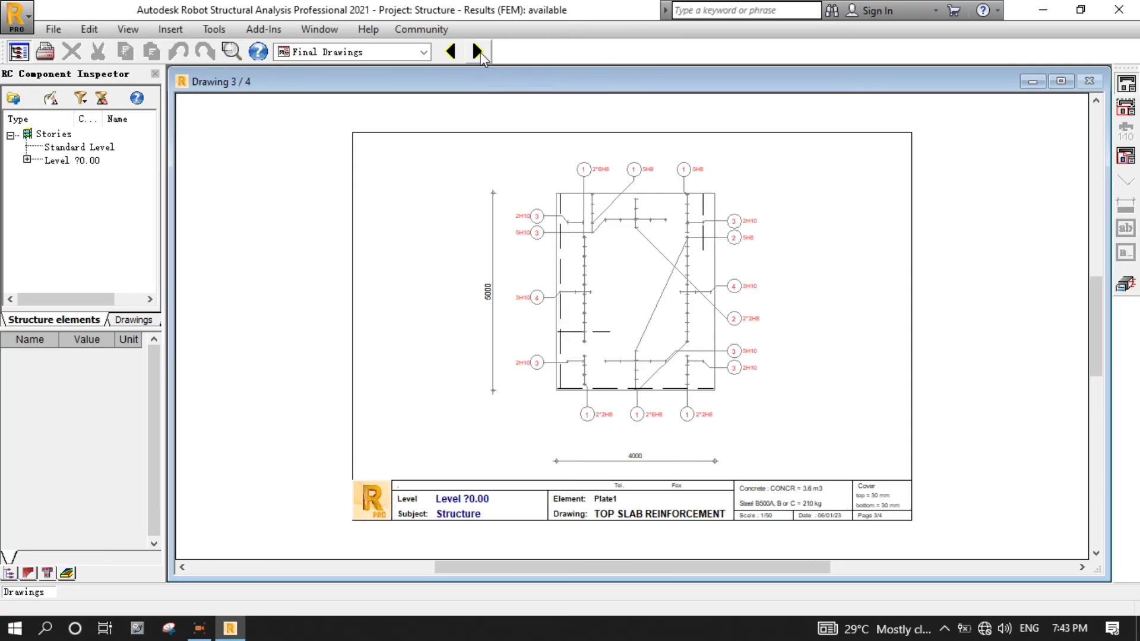
scroll(636, 344, up, 3)
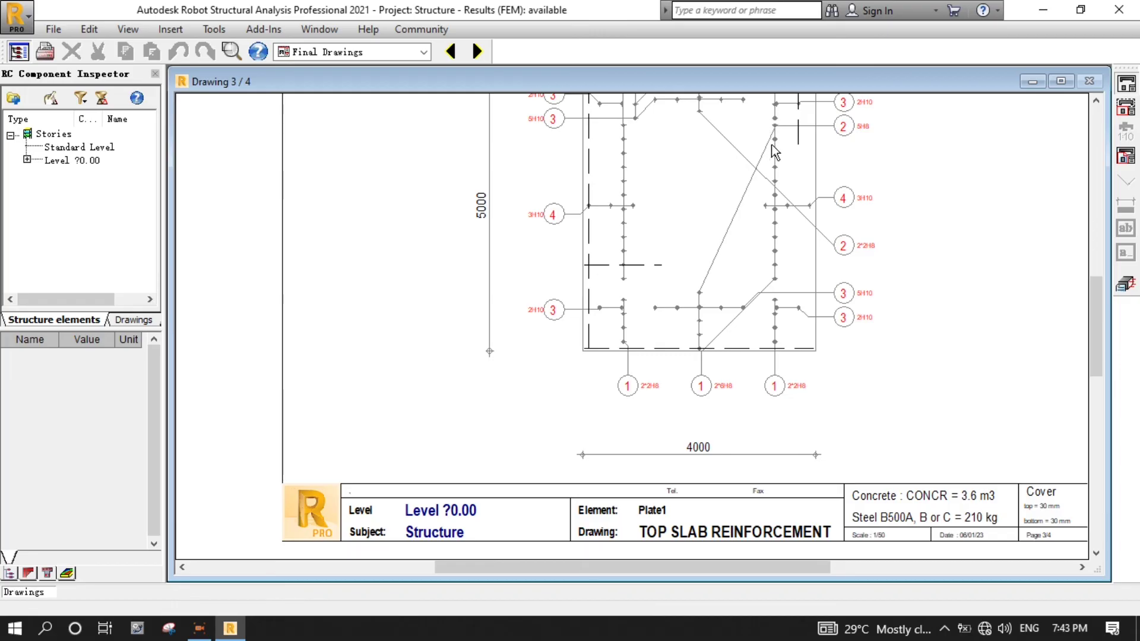
scroll(785, 206, up, 2)
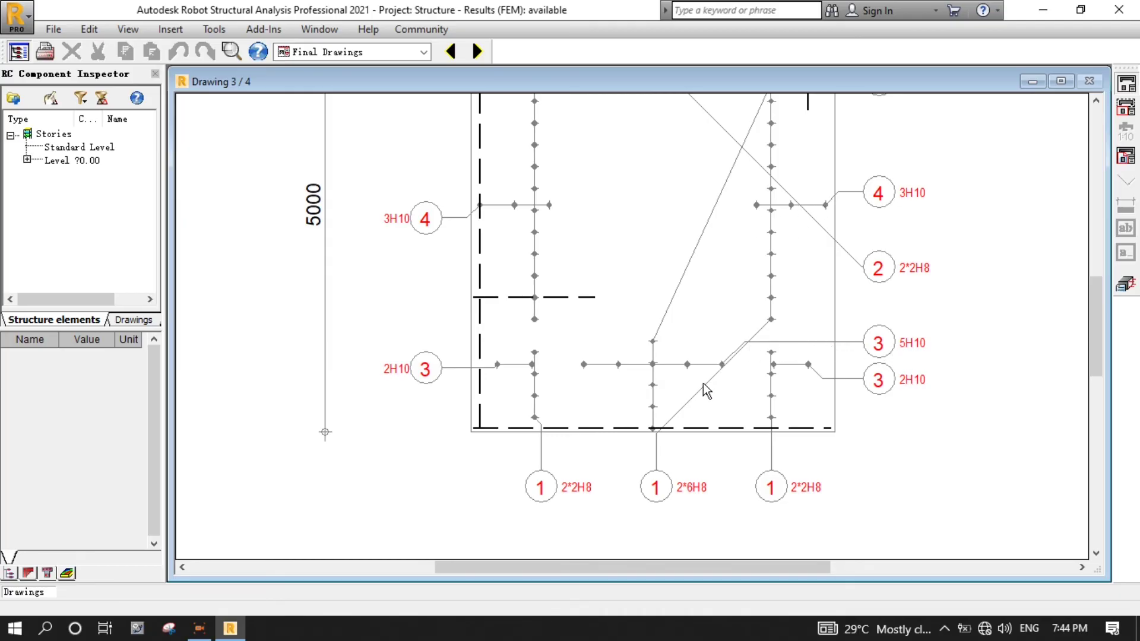
scroll(809, 368, down, 2)
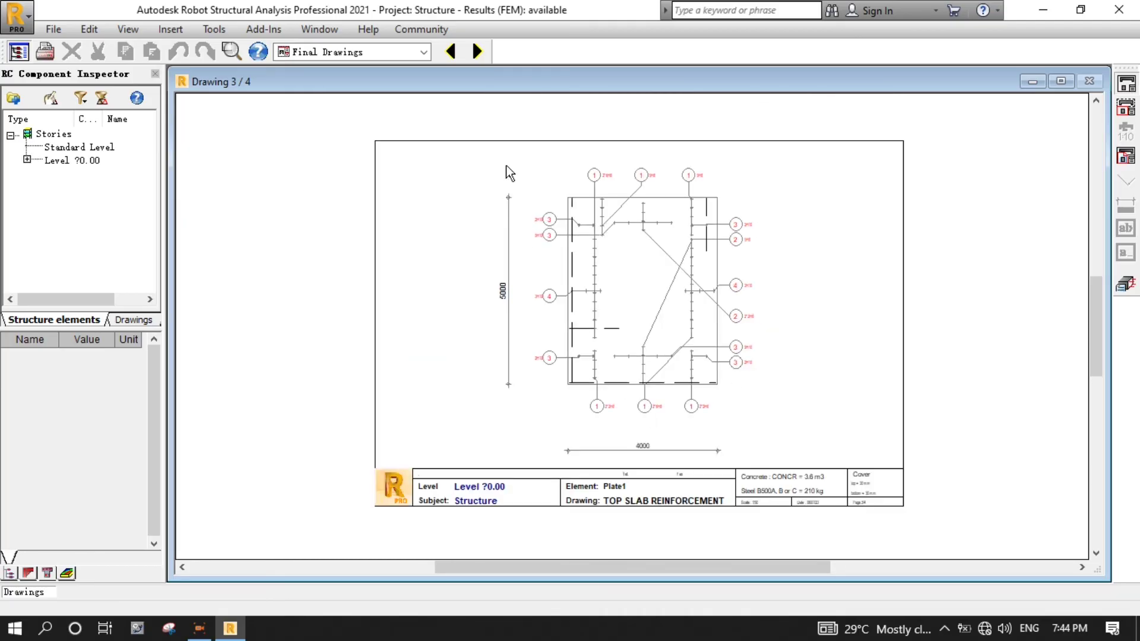
Display the reinforcement quantity survey sheet and examine its title block and bar schedule
click(477, 53)
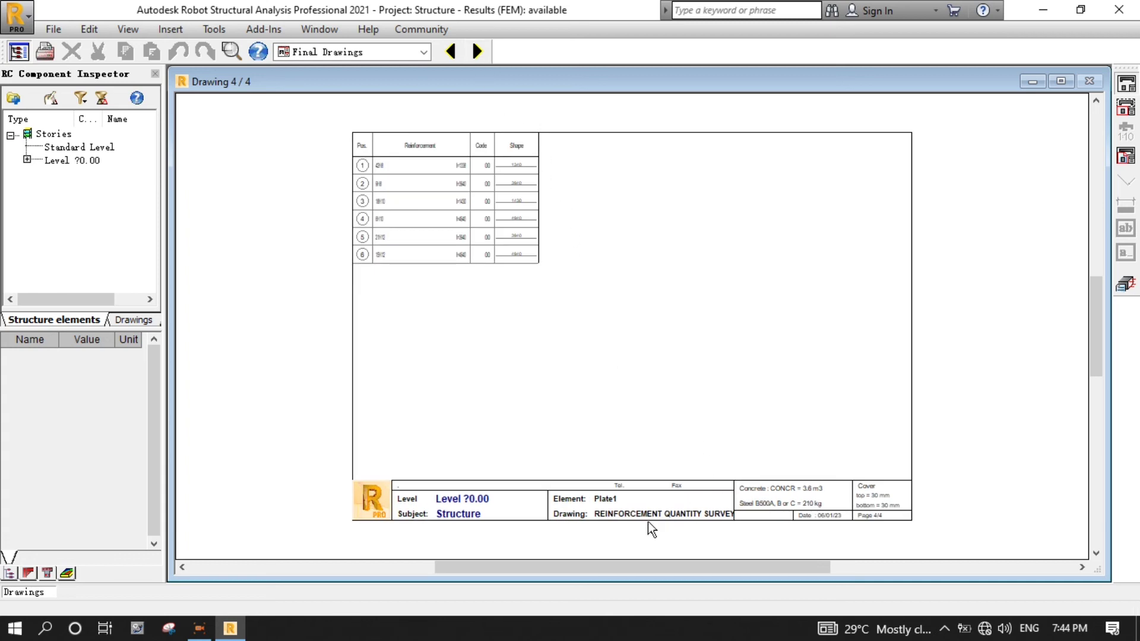
scroll(638, 528, up, 2)
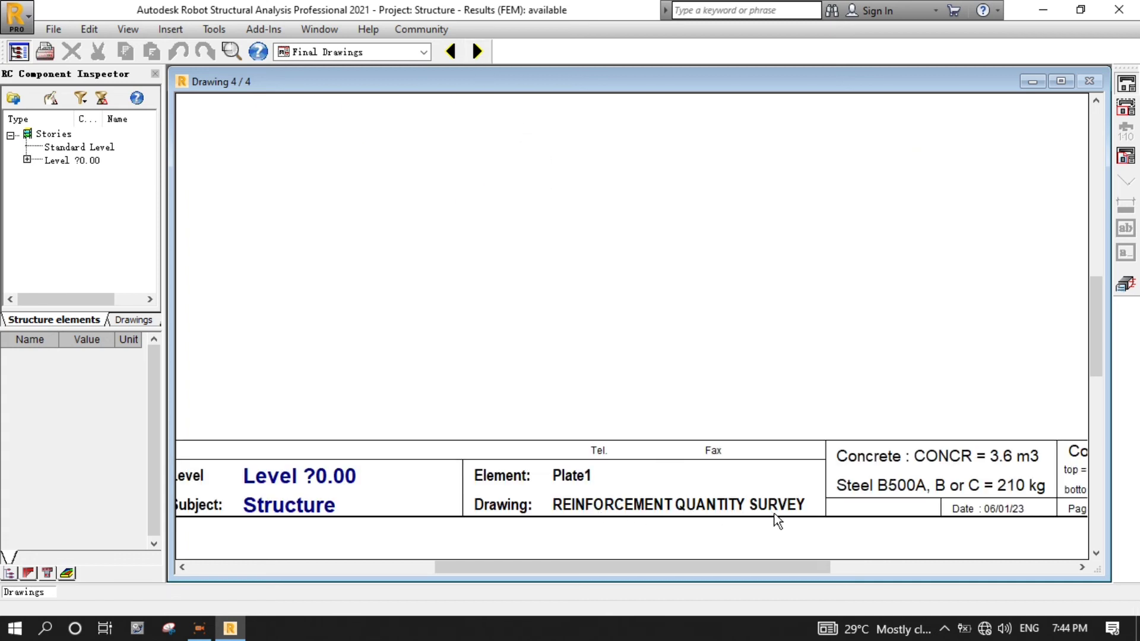
scroll(772, 520, down, 3)
scroll(611, 226, up, 2)
scroll(515, 200, up, 2)
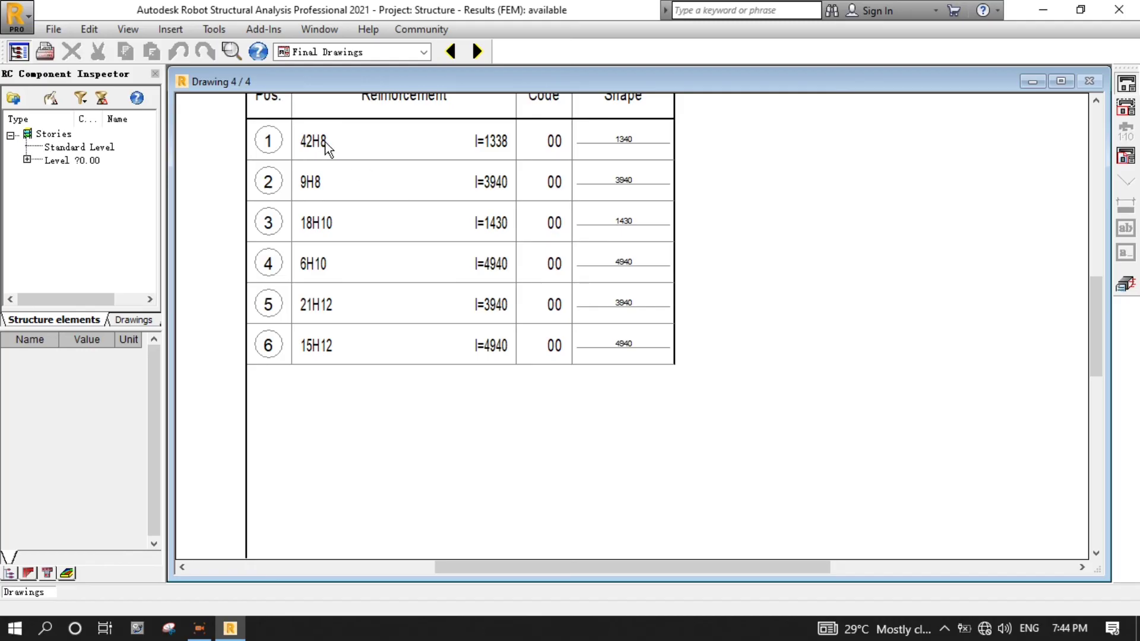
scroll(1047, 336, down, 2)
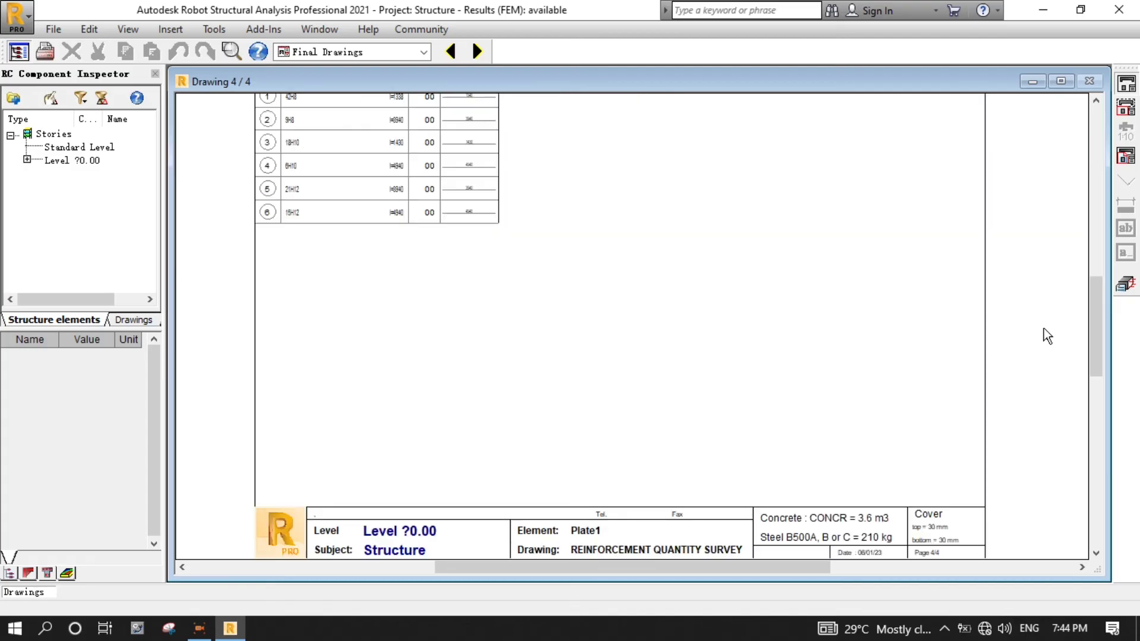
Return from the drawings to the slab design and generate its calculation note with a detailed material quantity survey
click(1125, 284)
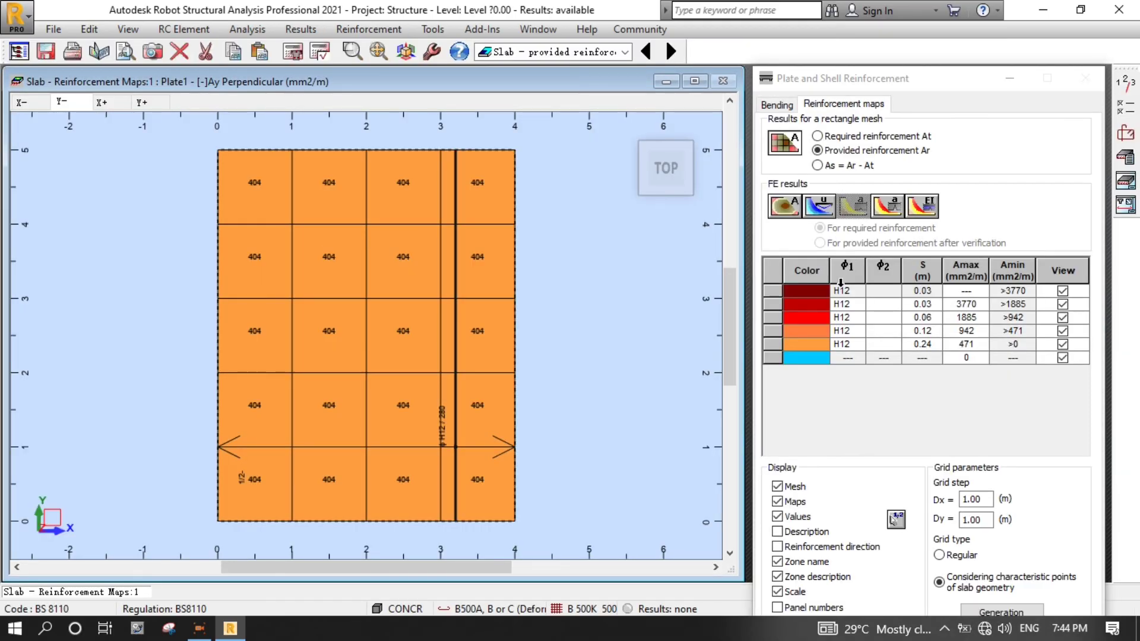
click(300, 29)
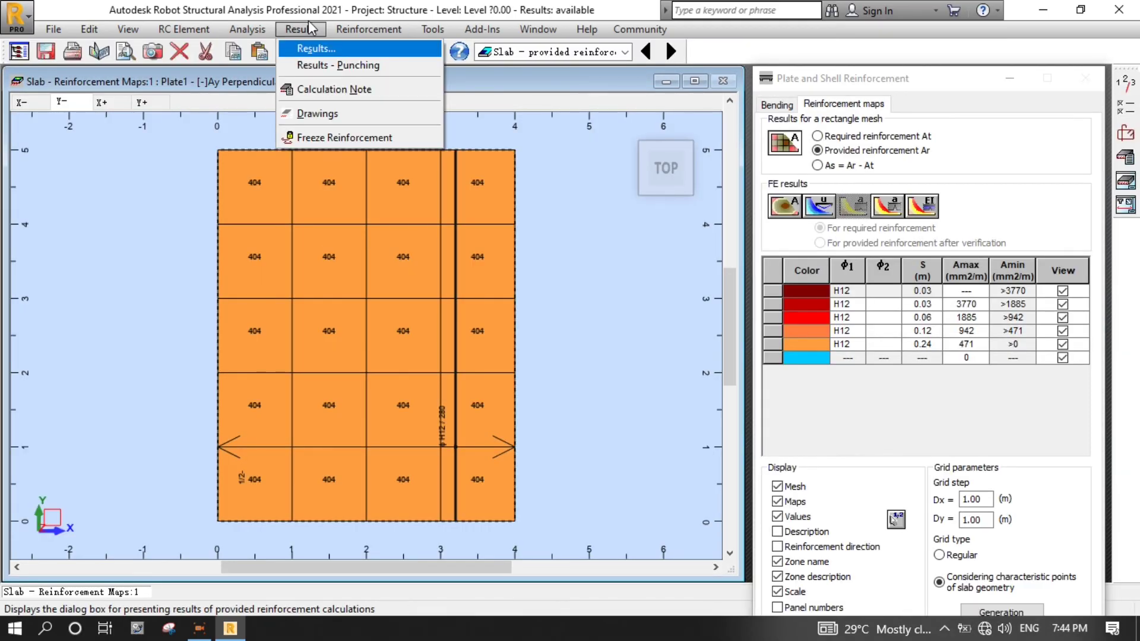
click(318, 89)
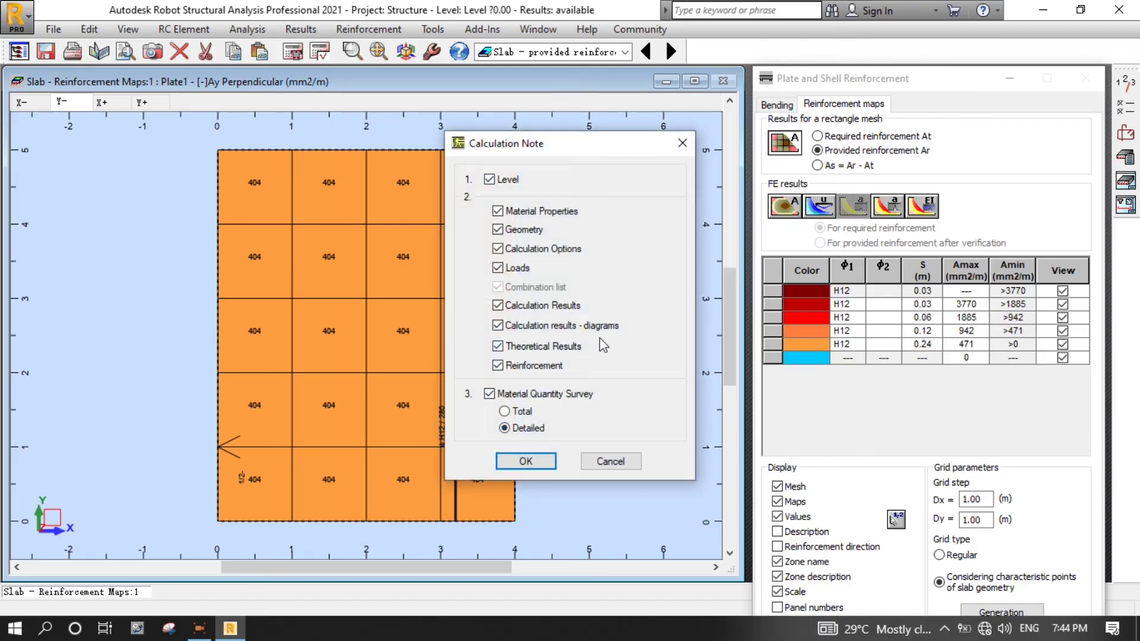
click(538, 461)
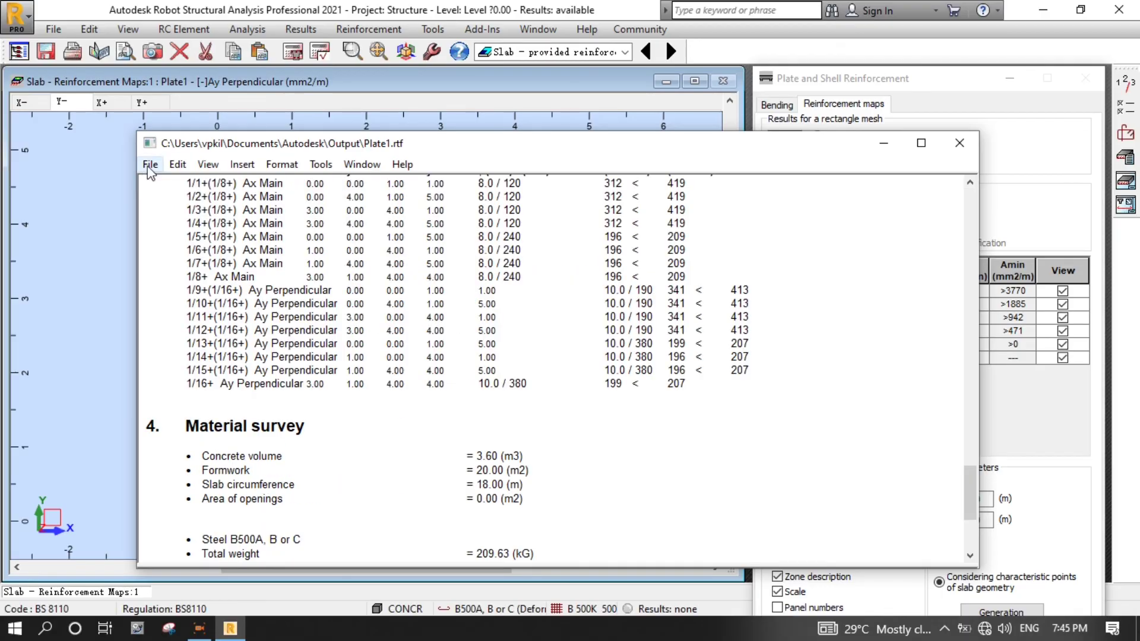
click(150, 164)
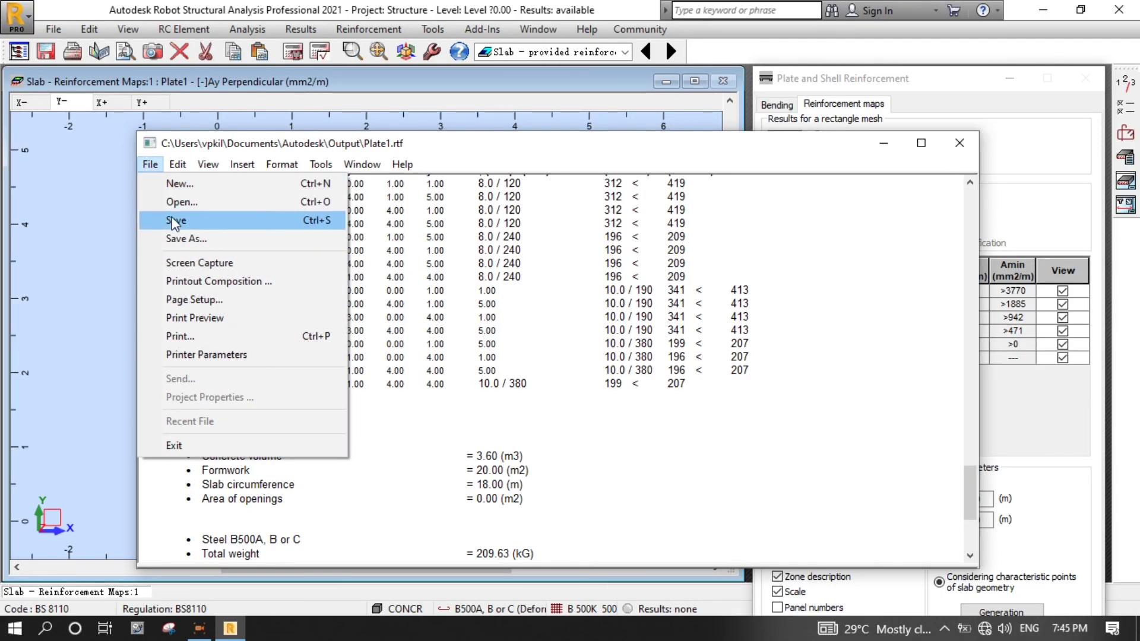
click(176, 238)
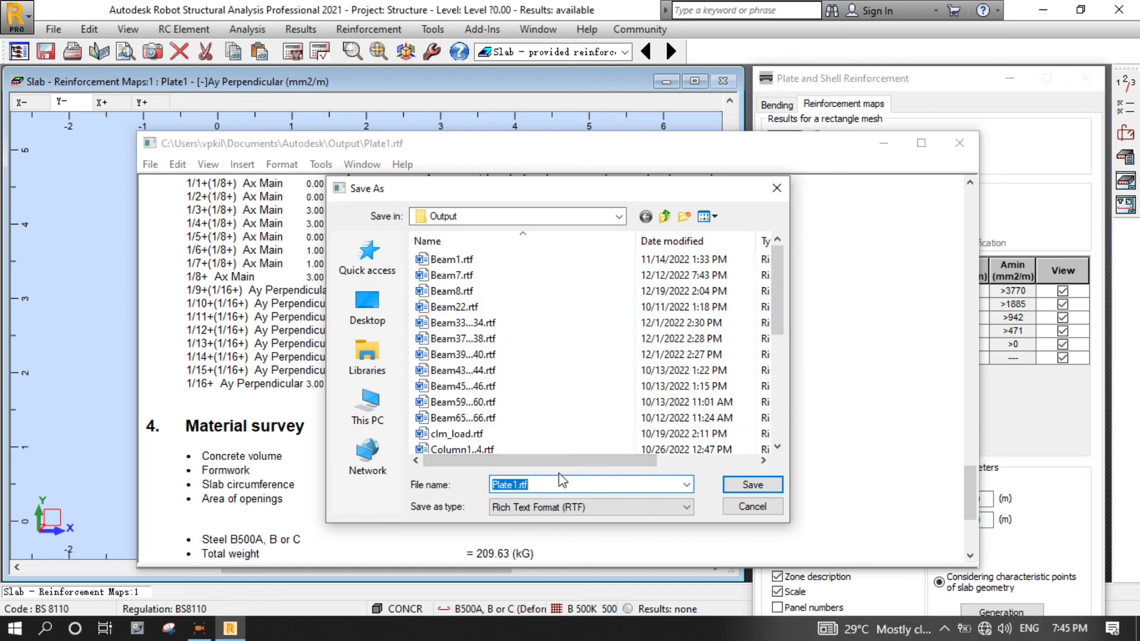
click(777, 188)
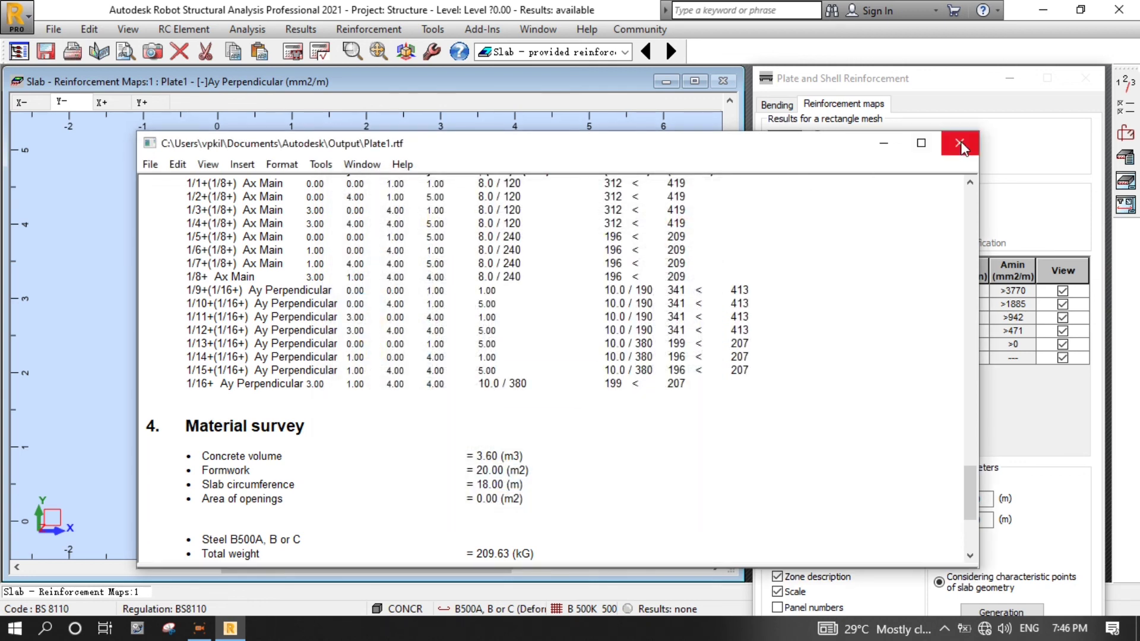
Close the calculation note and switch to the Slab - reinforcement layout of RC Design
click(960, 143)
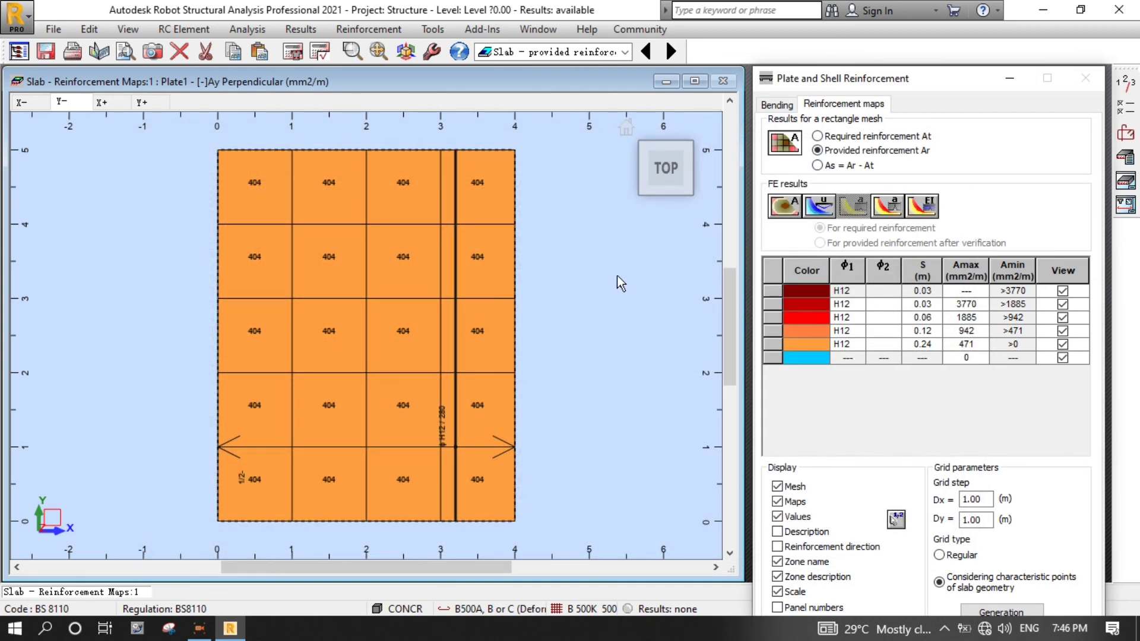
click(625, 52)
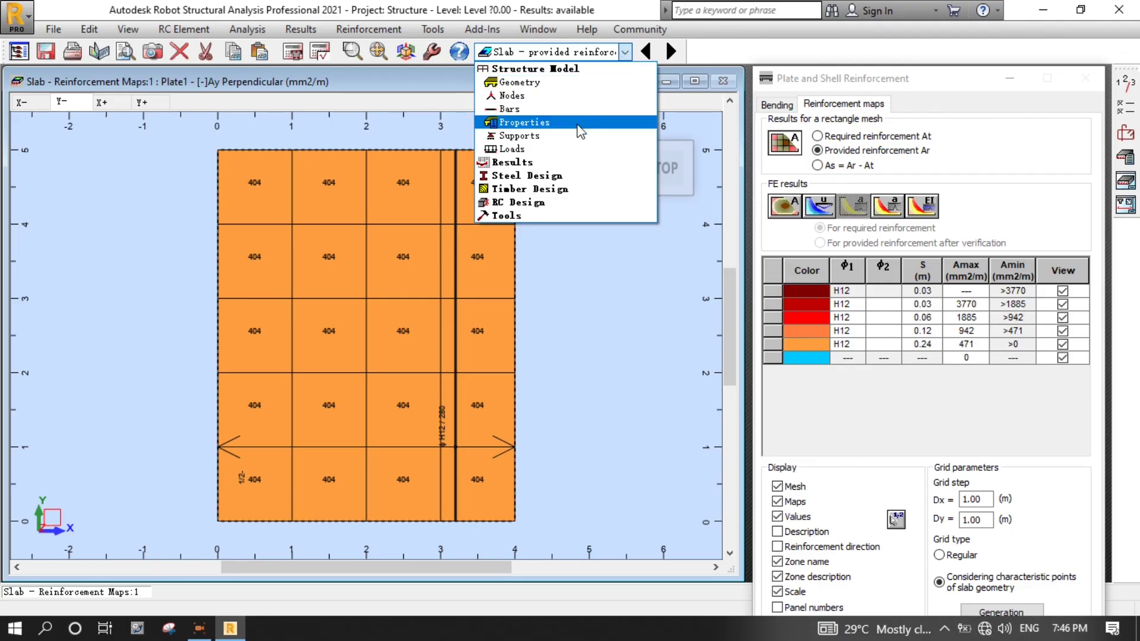
click(537, 202)
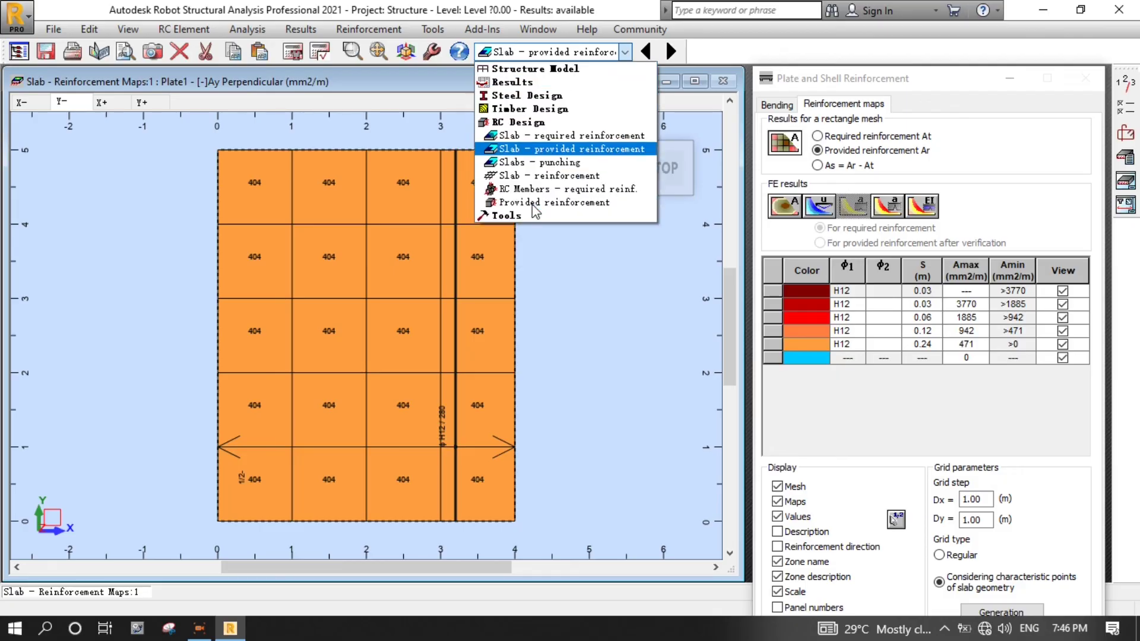
click(551, 177)
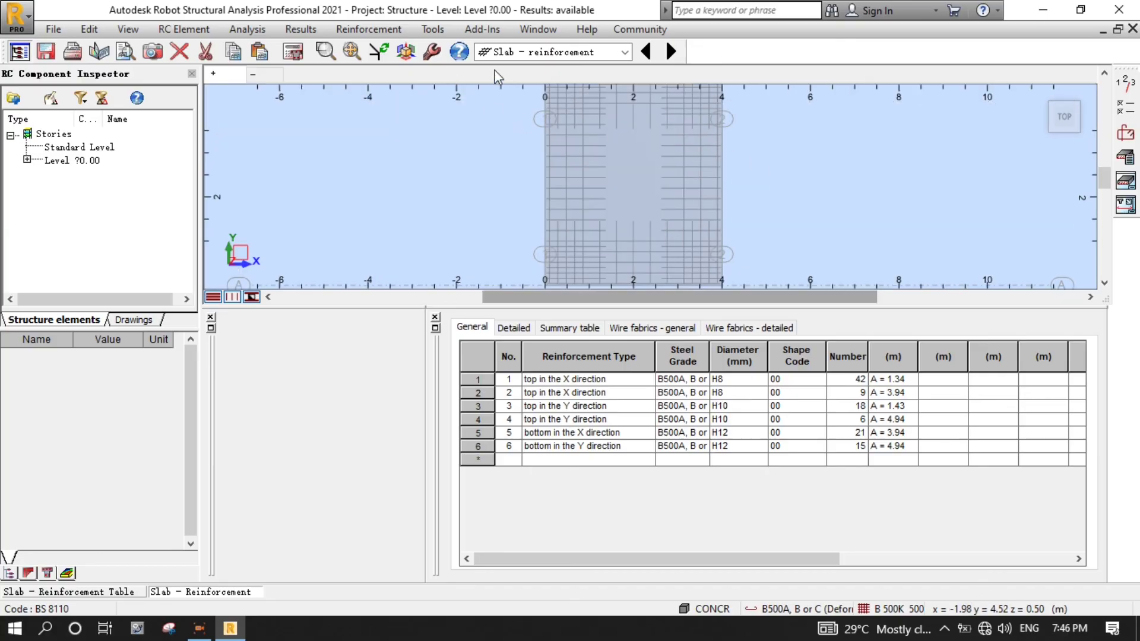
Show the slab reinforcement in 3D and inspect the short top bars in the Y and X directions and the long top X bars
click(414, 55)
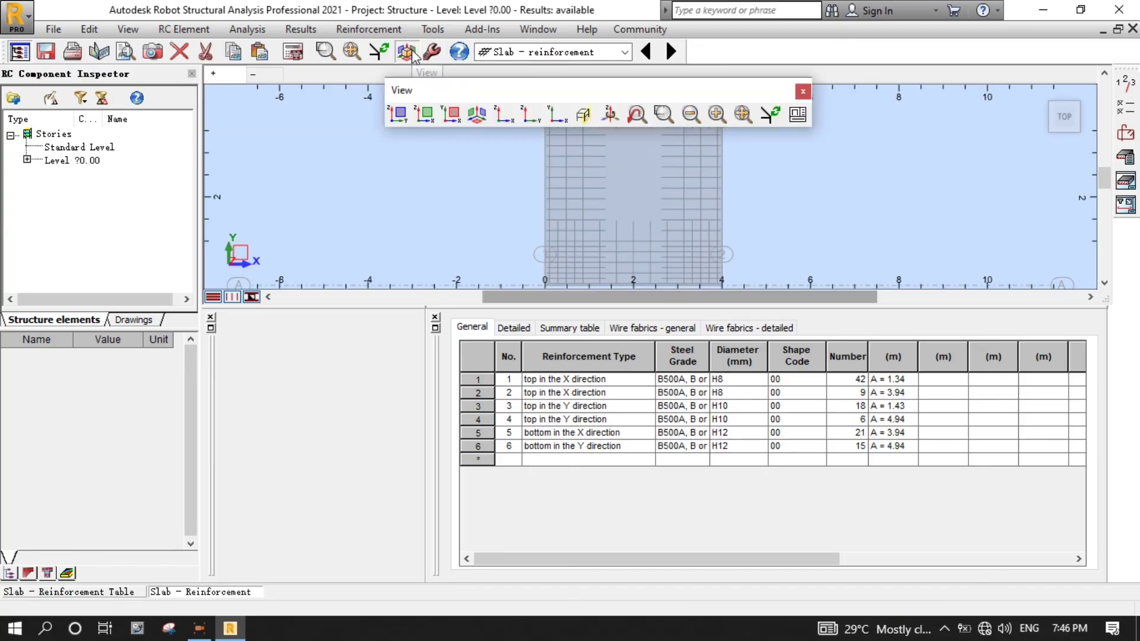
click(478, 114)
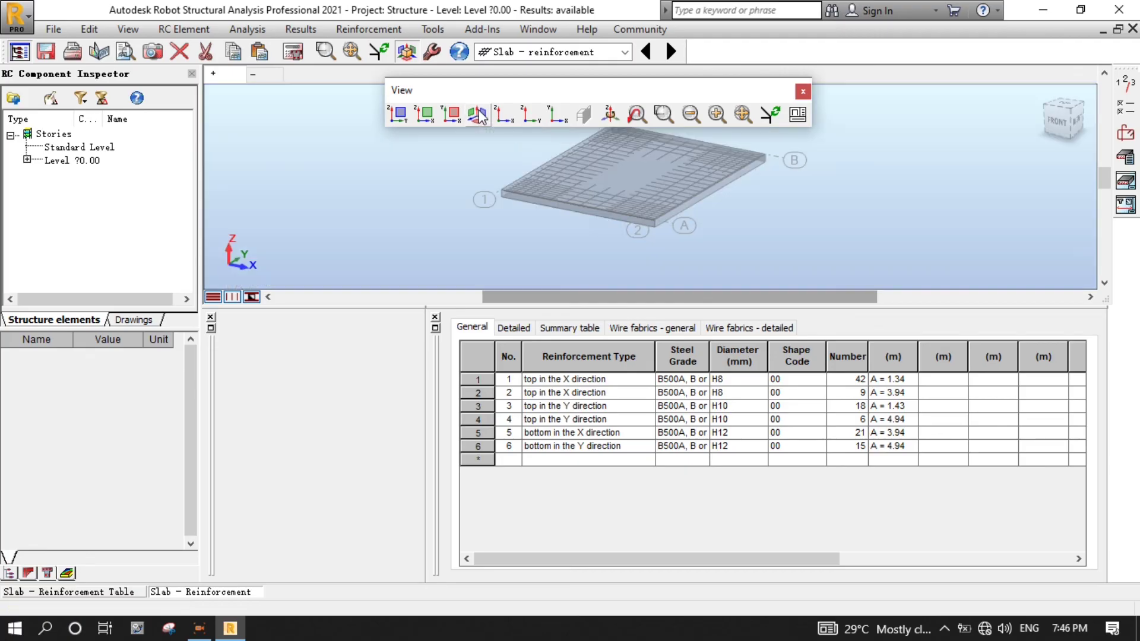
click(803, 92)
scroll(560, 139, up, 3)
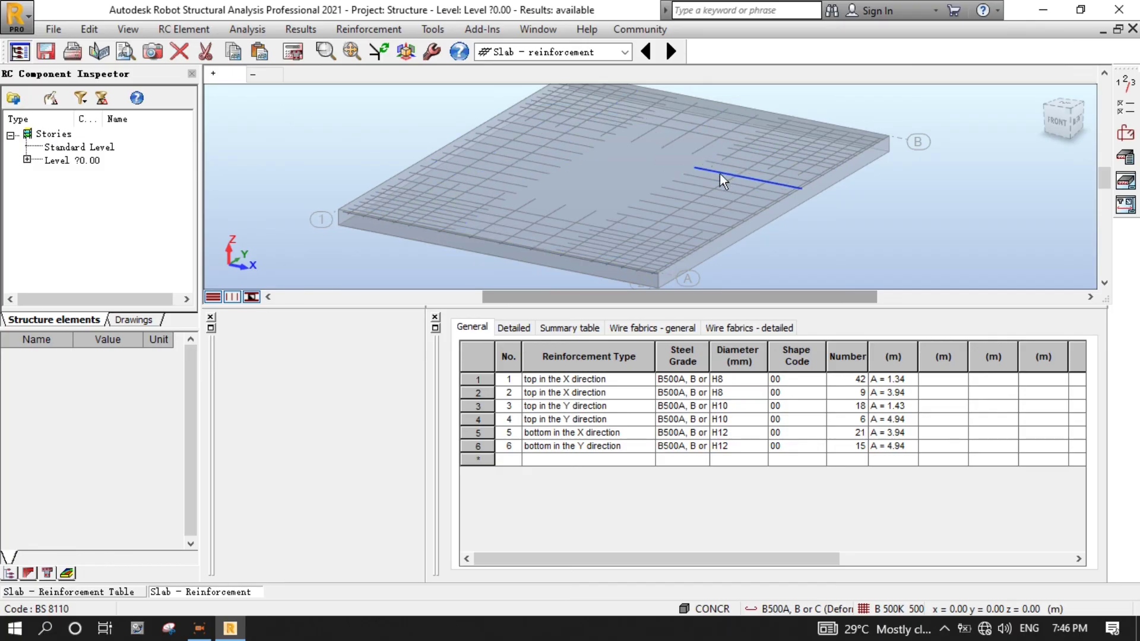
click(675, 137)
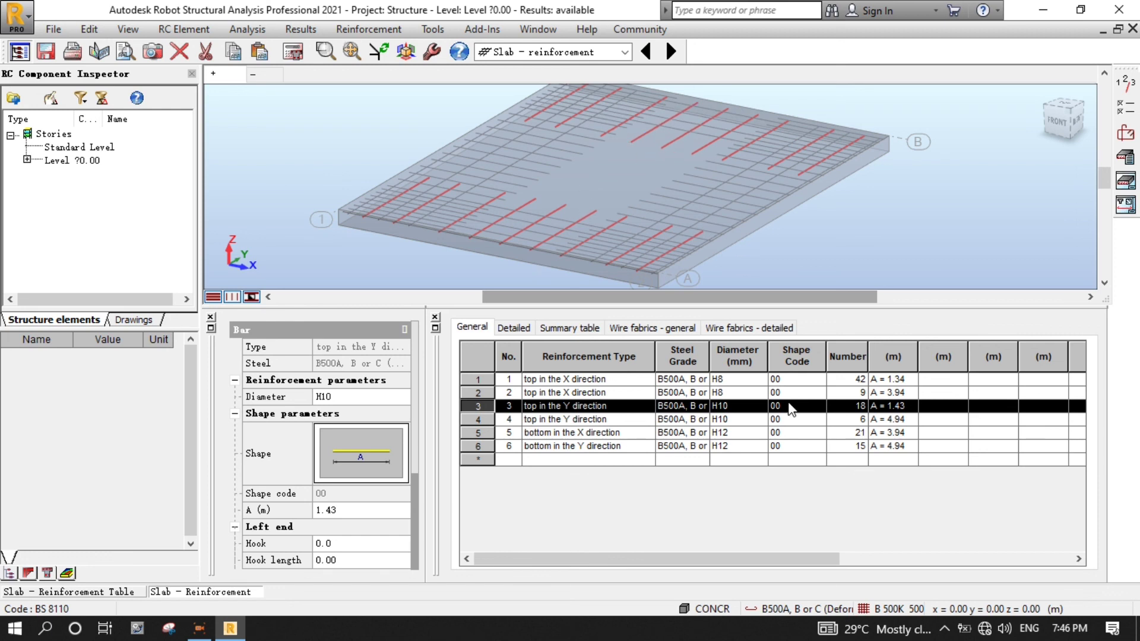
click(631, 204)
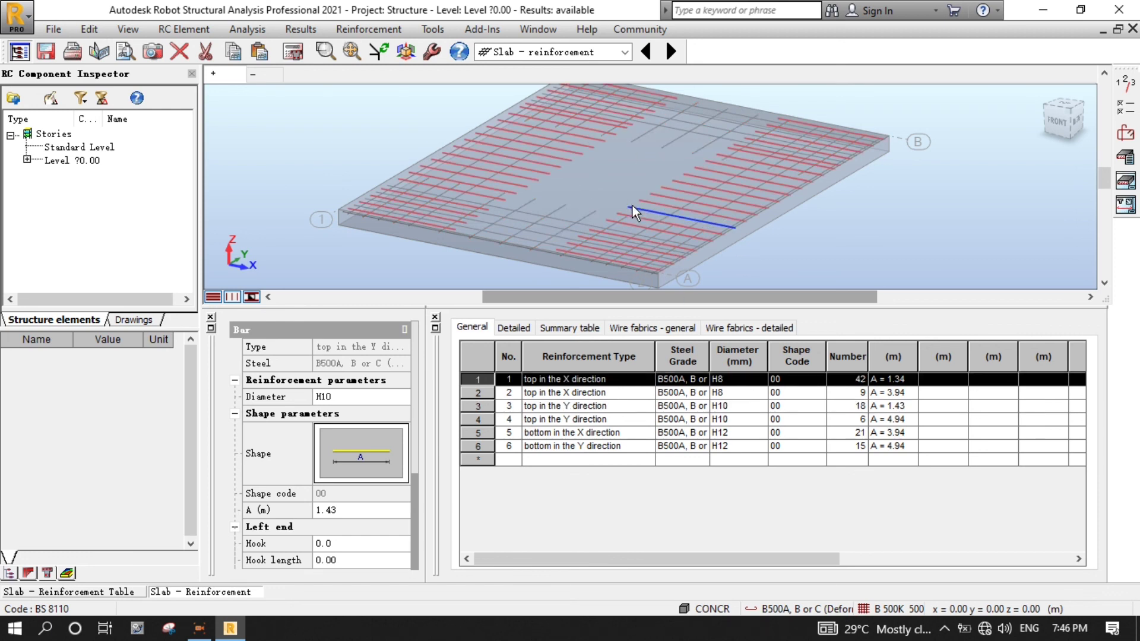
click(561, 220)
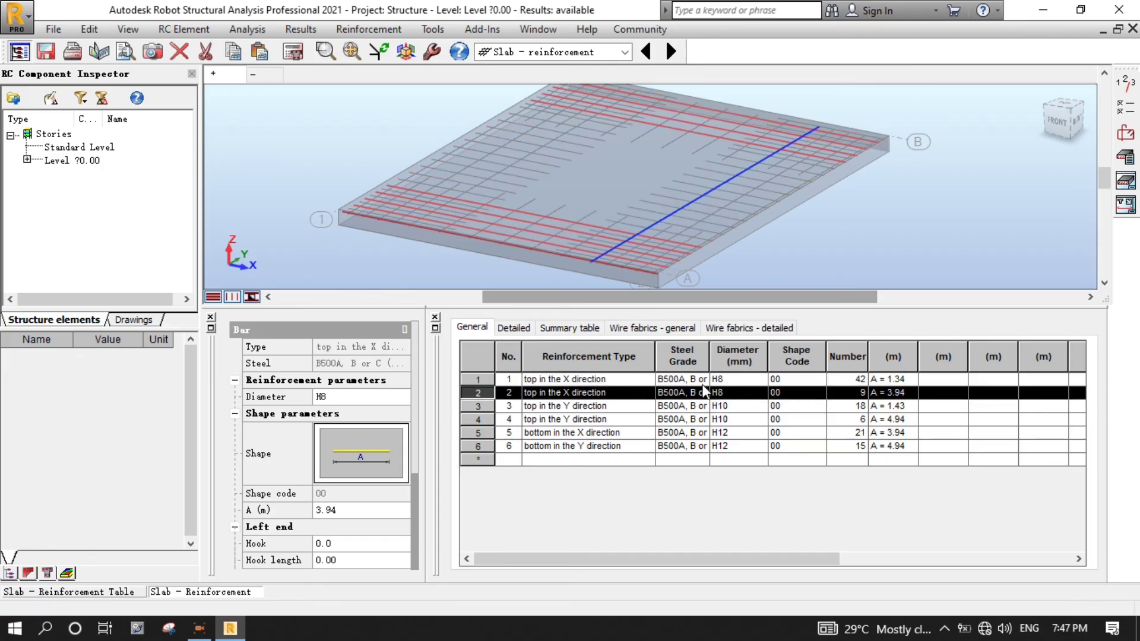
Review the detailed, summary and general wire fabric reinforcement tables, and return to the general bar table
click(513, 327)
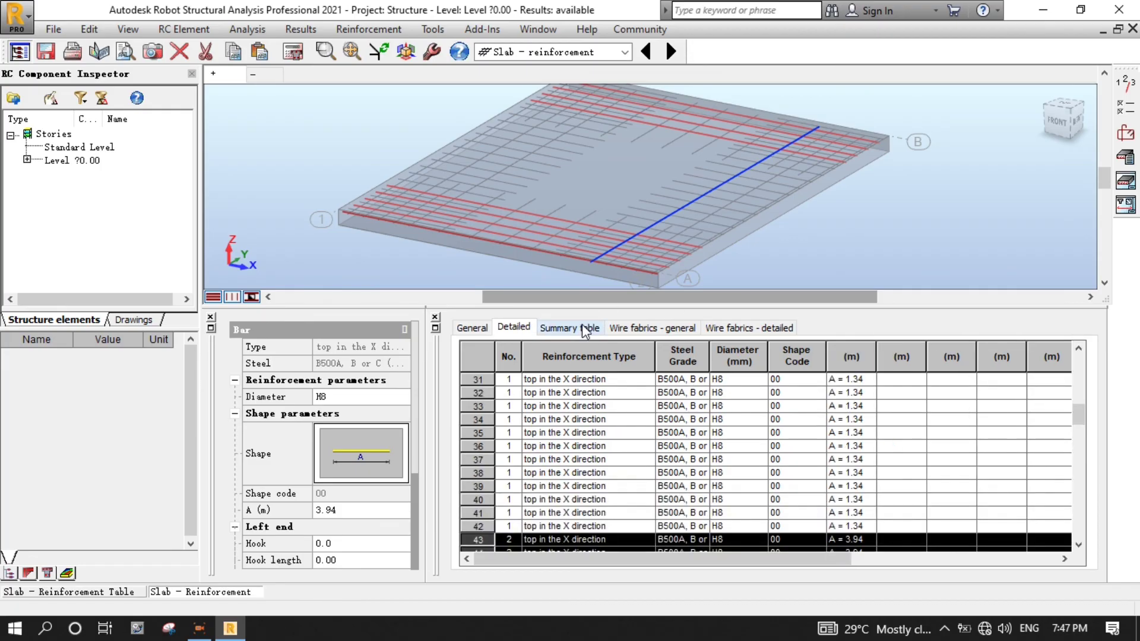
click(570, 327)
click(652, 328)
click(569, 328)
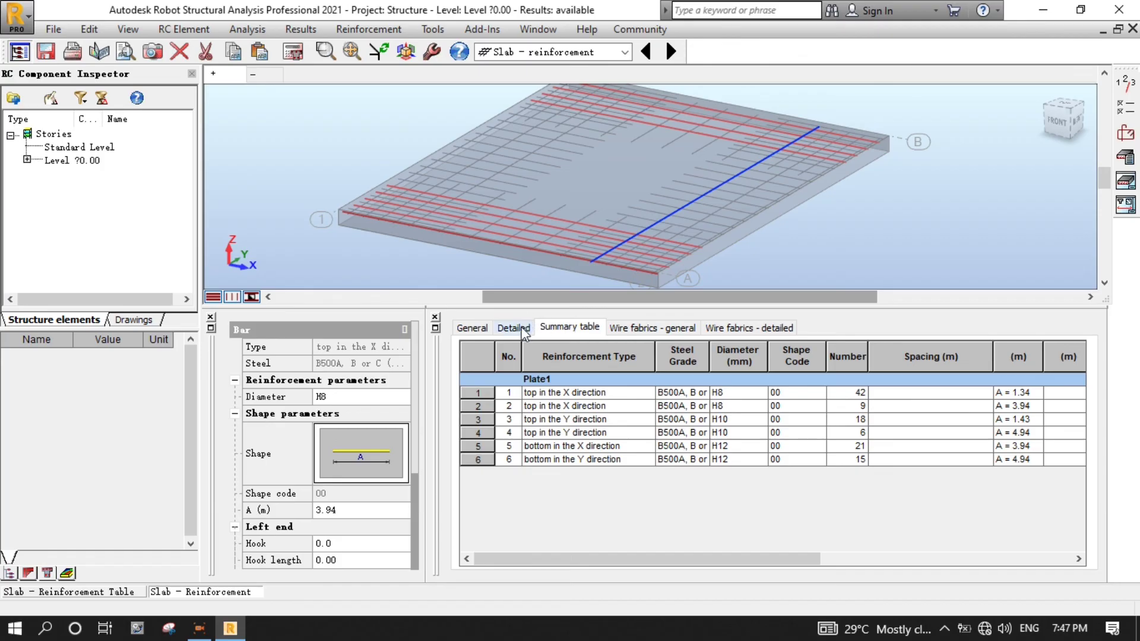
click(512, 328)
click(472, 328)
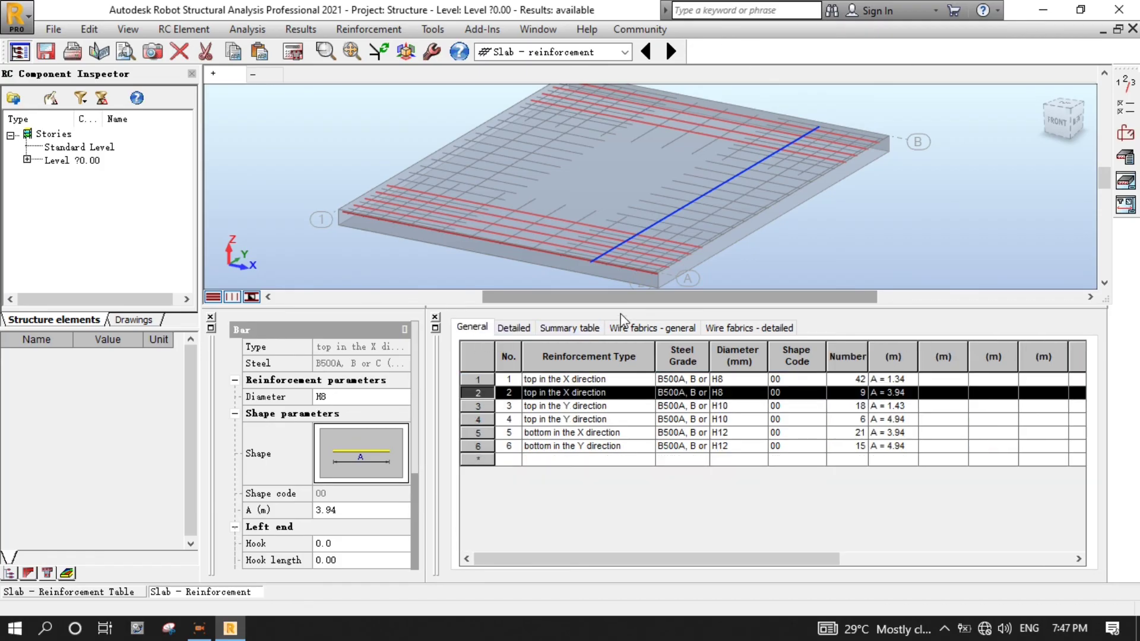
Clear the bar selection and display the slab's bottom reinforcement
click(838, 230)
click(267, 75)
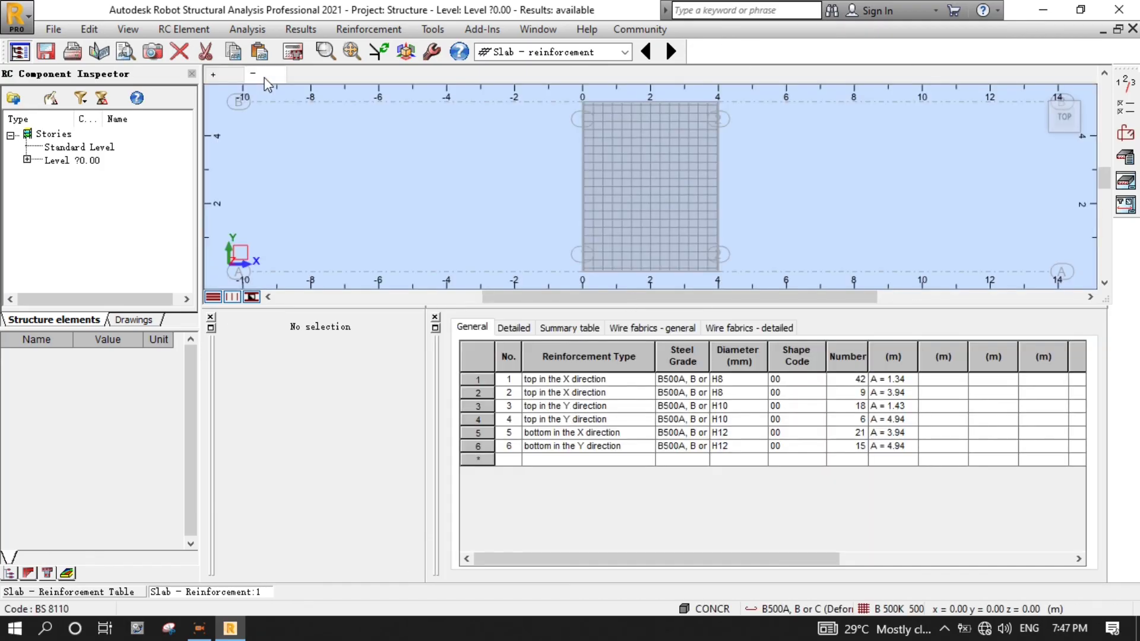
Show the slab's bottom reinforcement in 3D and inspect the bottom bars in the X direction and in the Y direction
click(405, 52)
click(487, 117)
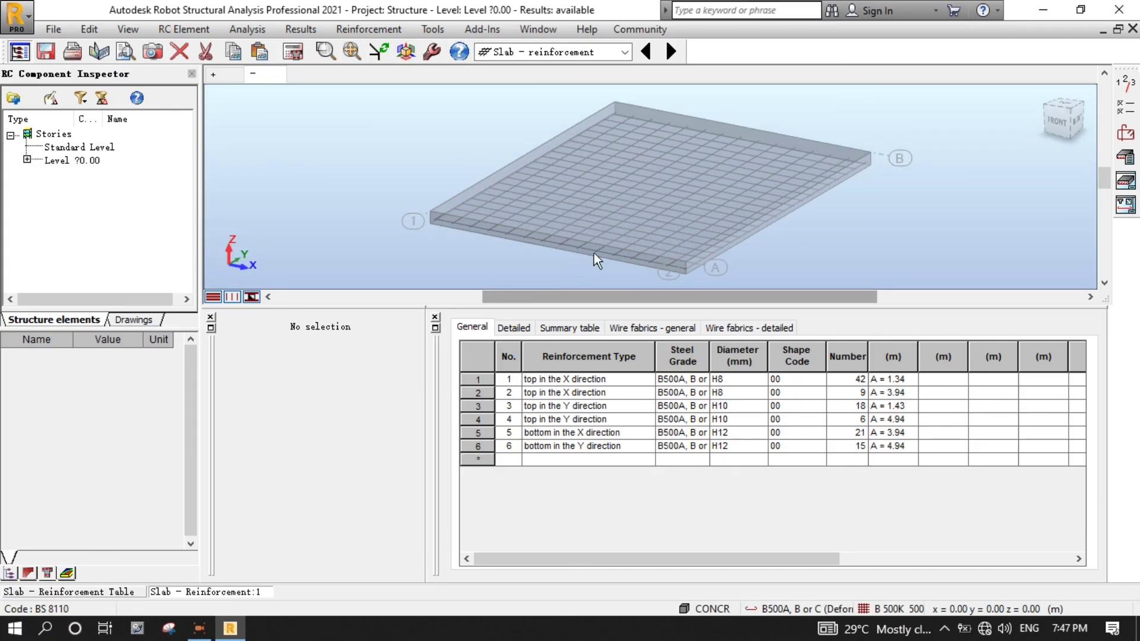
click(607, 237)
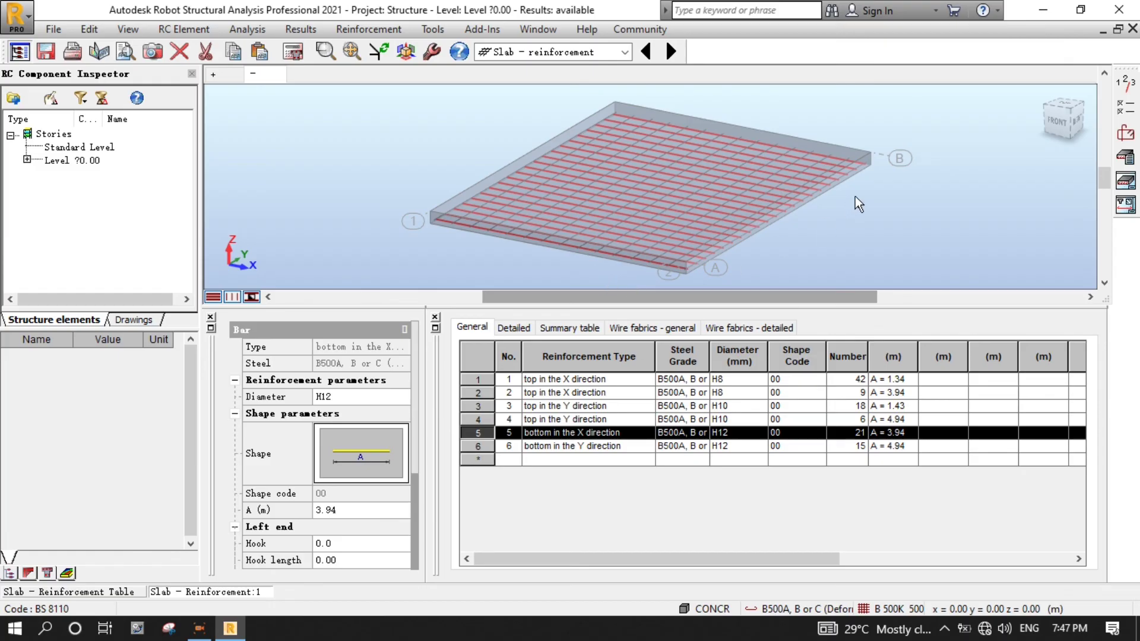
scroll(806, 216, up, 3)
scroll(821, 169, down, 4)
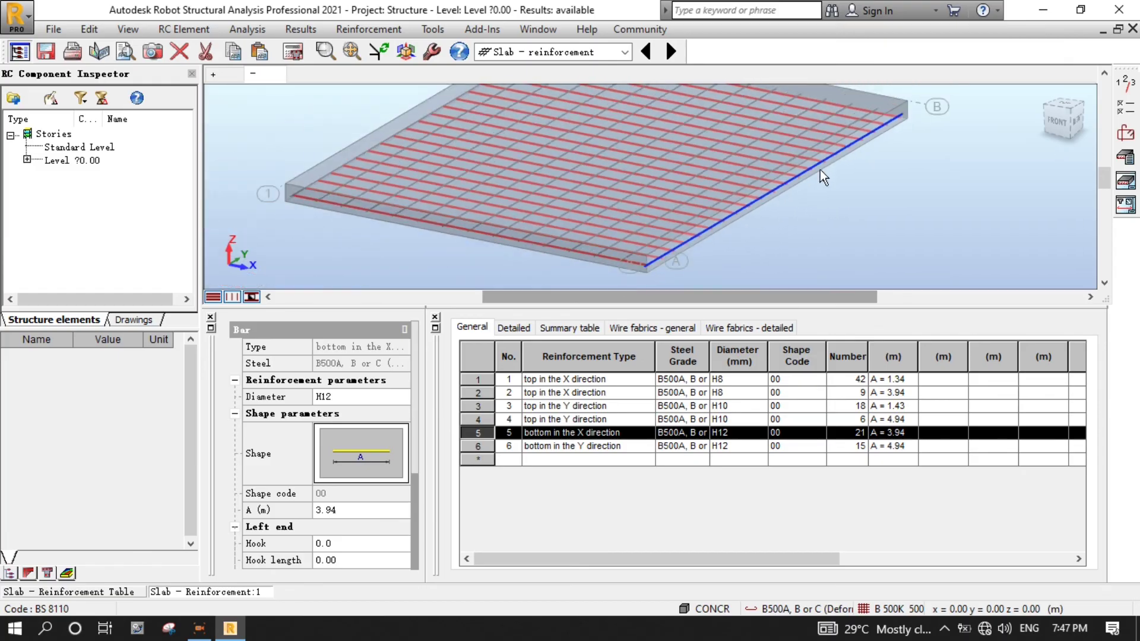
scroll(211, 170, up, 2)
scroll(220, 178, up, 2)
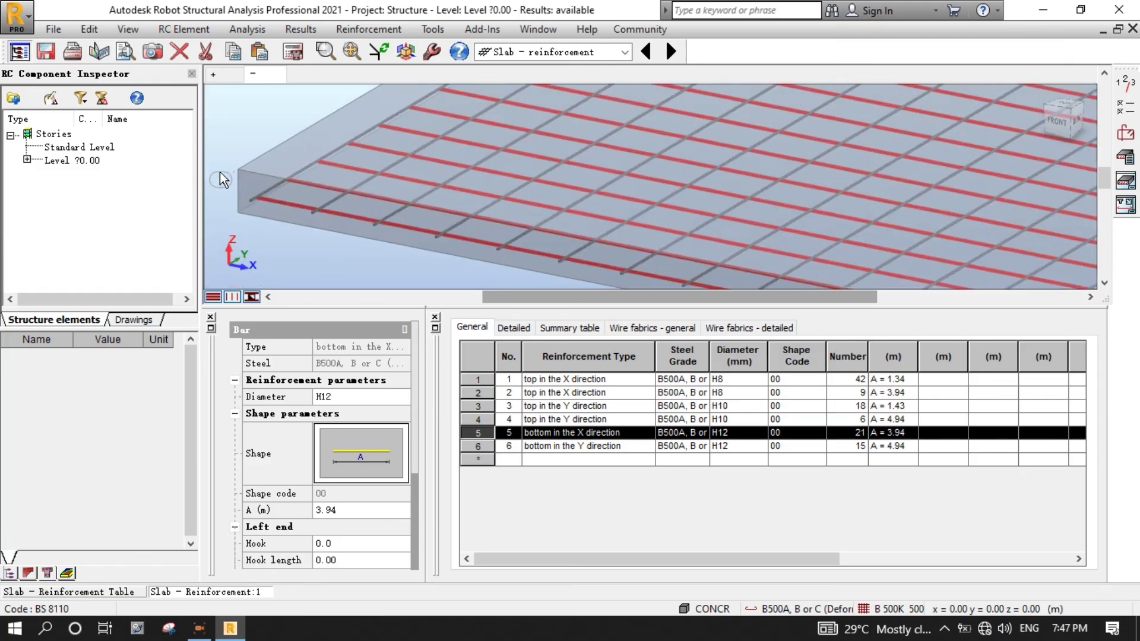
scroll(386, 202, down, 1)
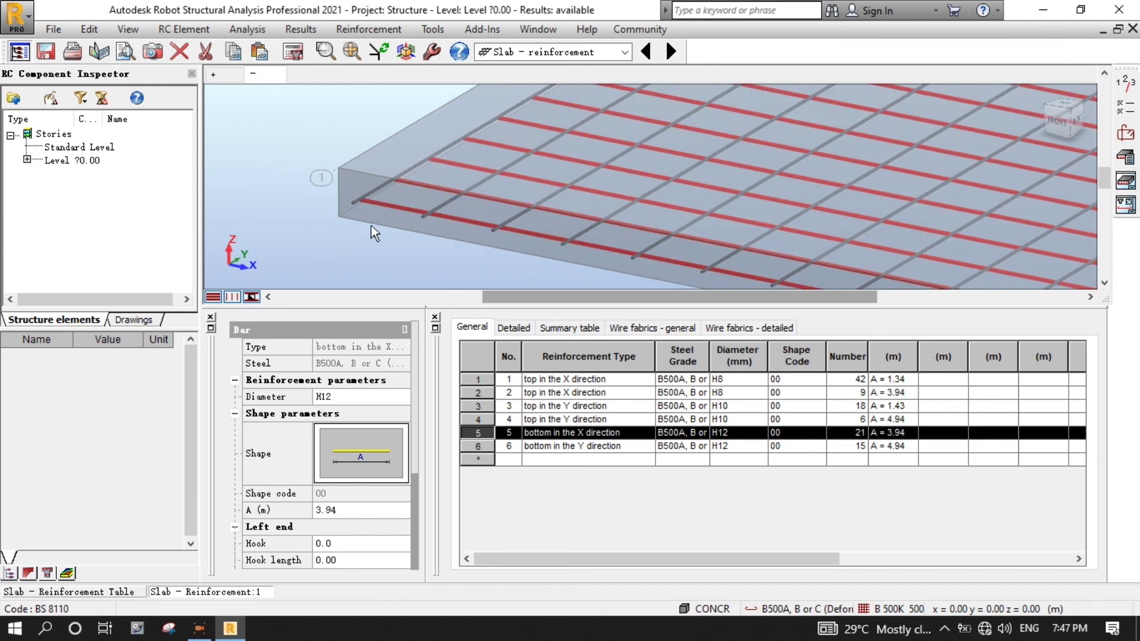
scroll(372, 226, up, 4)
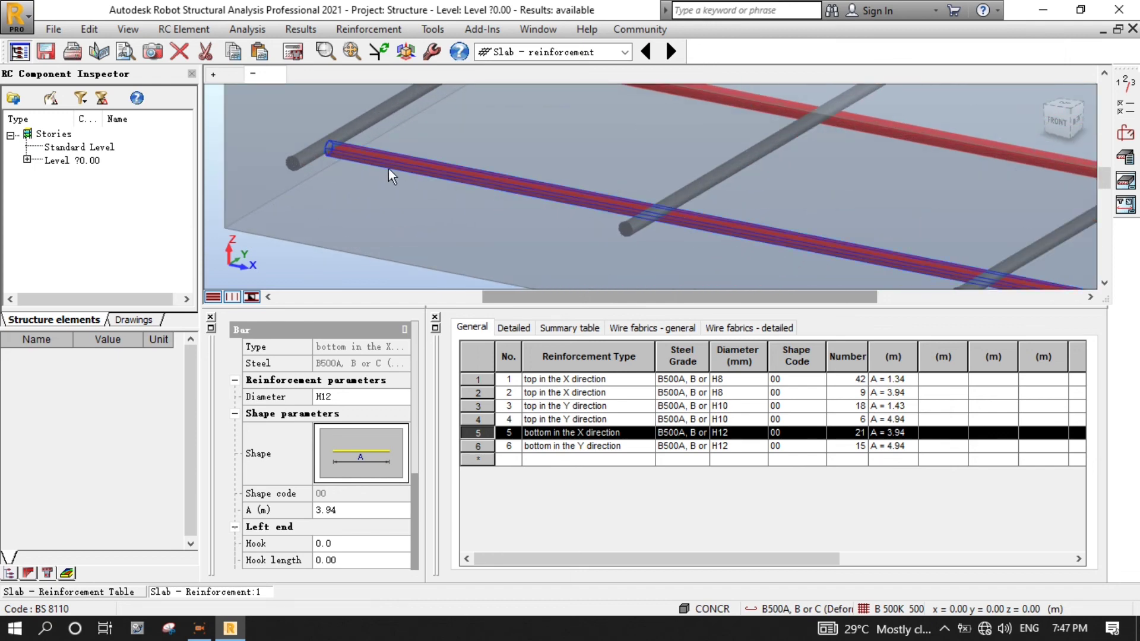
key(Down)
click(351, 52)
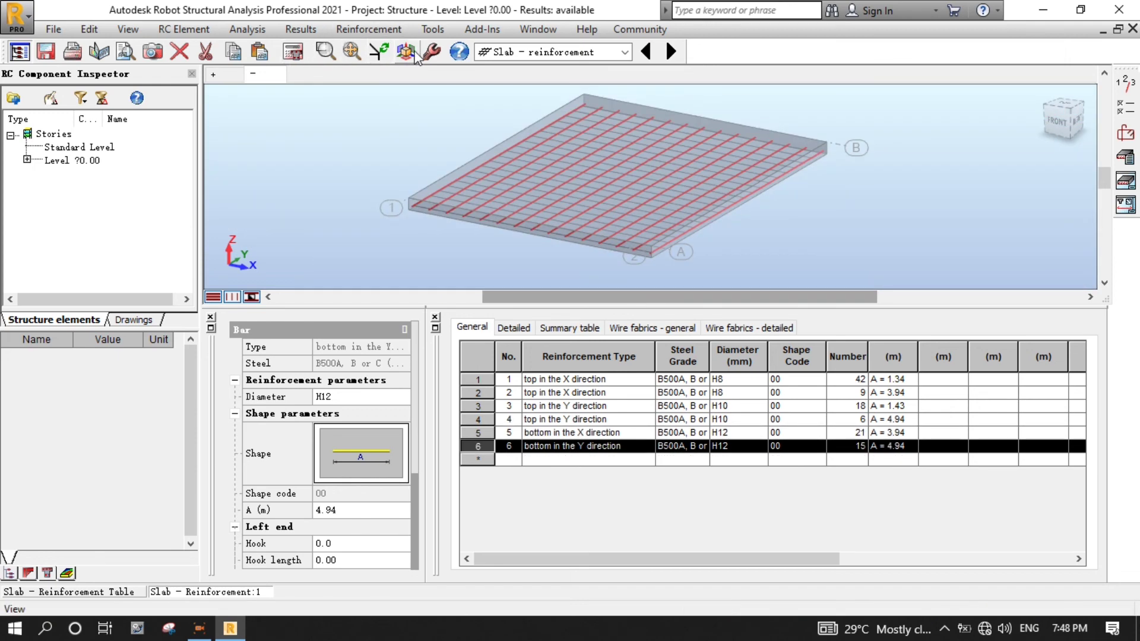
Switch to the front view and compare the positions of the bottom X and bottom Y bars within the slab thickness
click(406, 52)
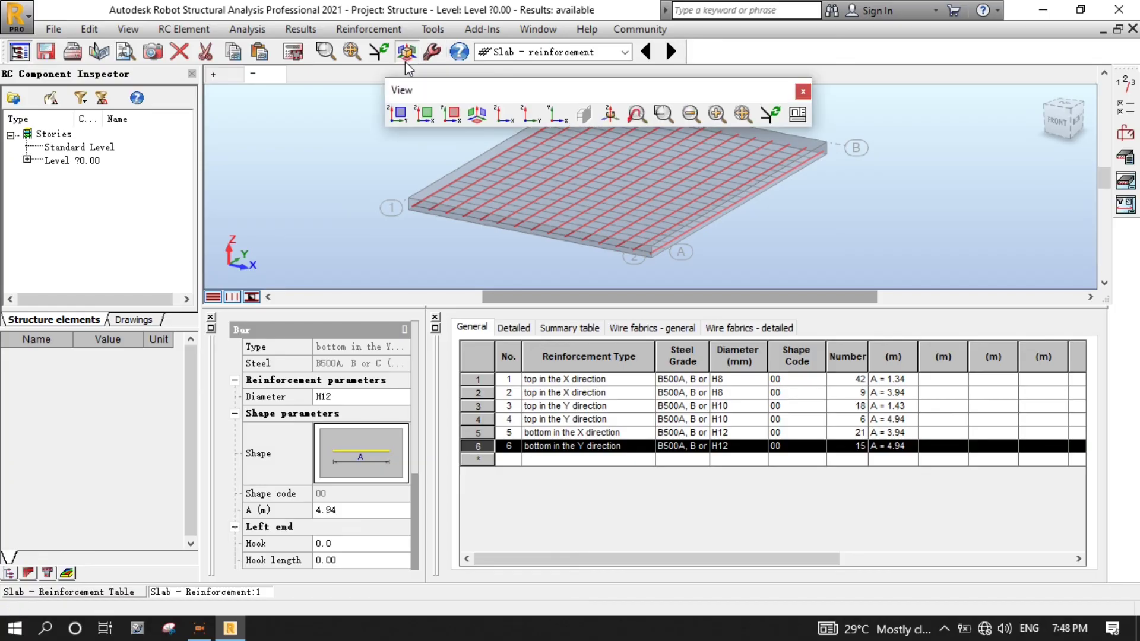
click(425, 108)
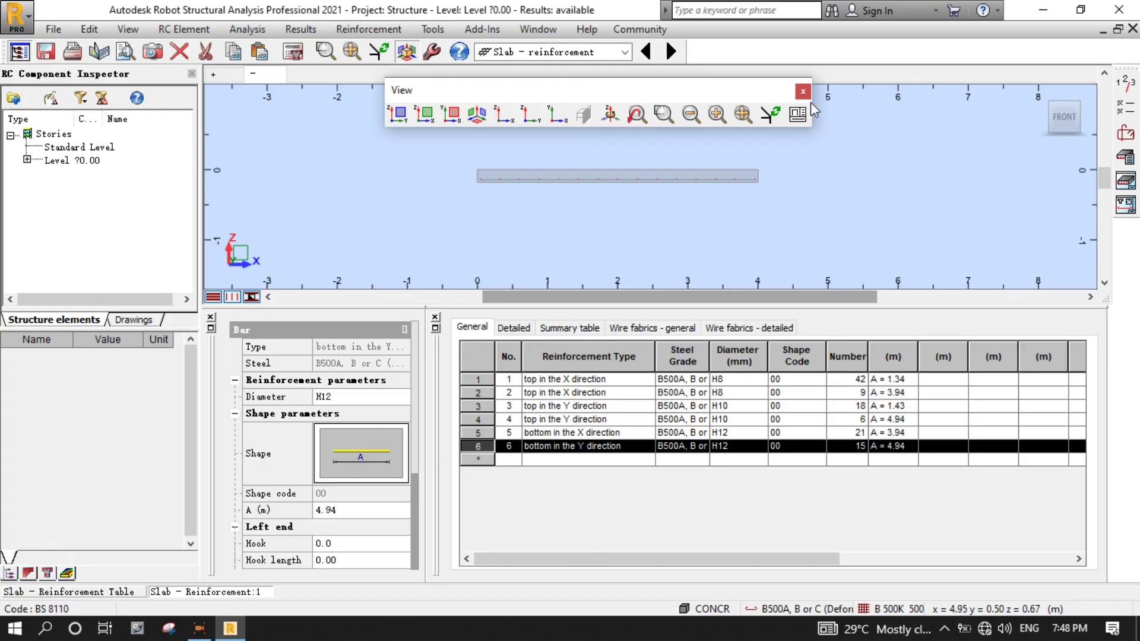
click(803, 92)
scroll(554, 172, up, 4)
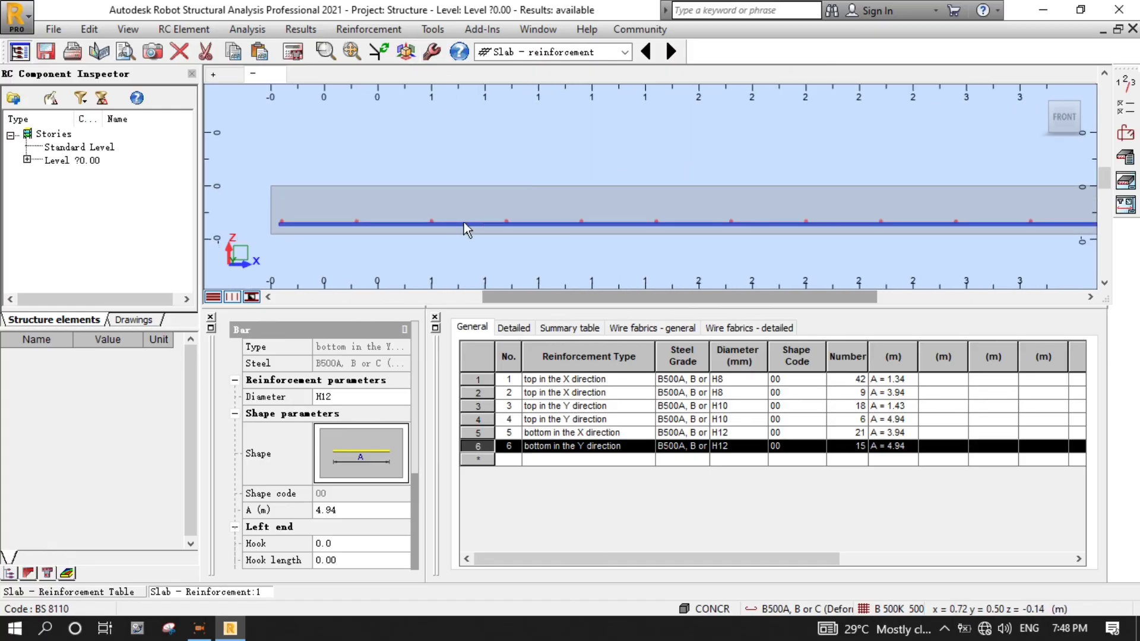
click(561, 435)
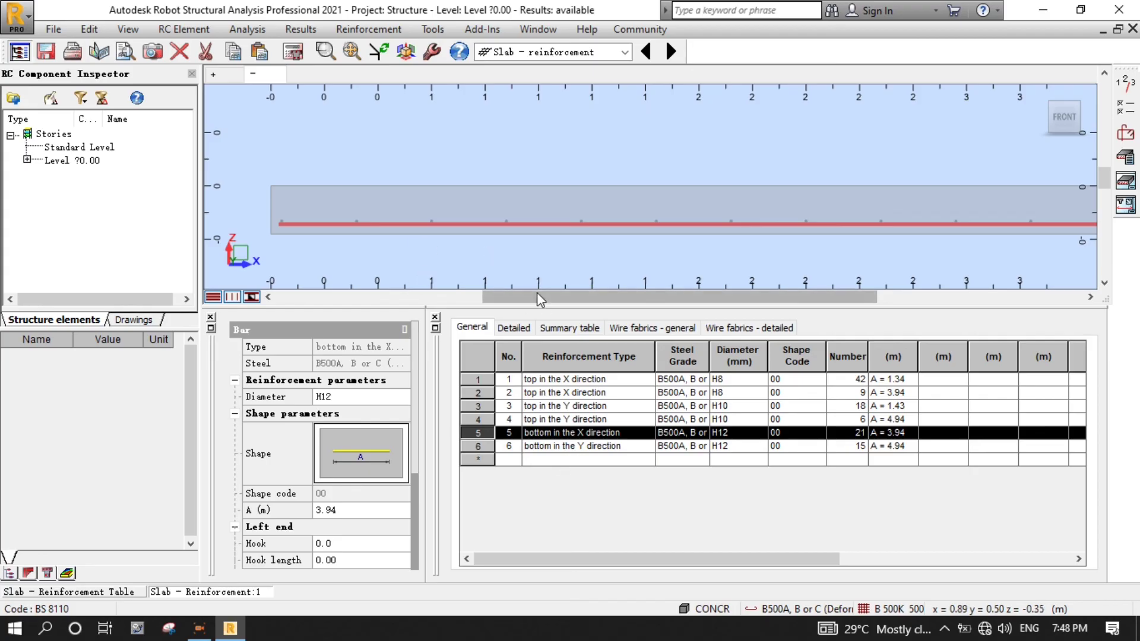
click(570, 446)
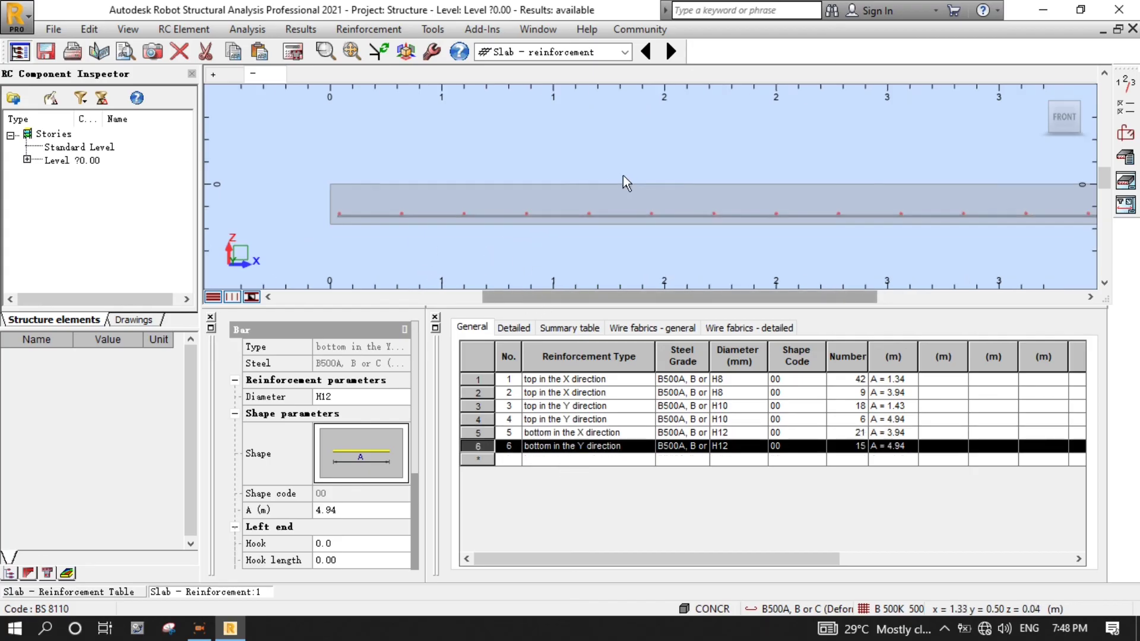
Open the view orientation options for the slab reinforcement
click(406, 51)
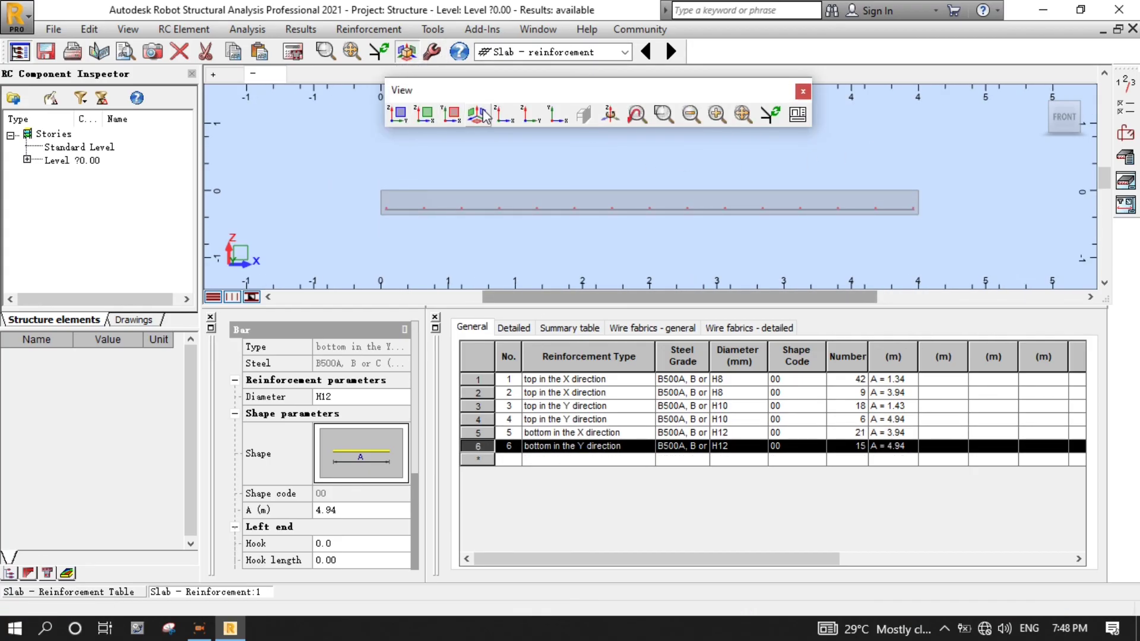